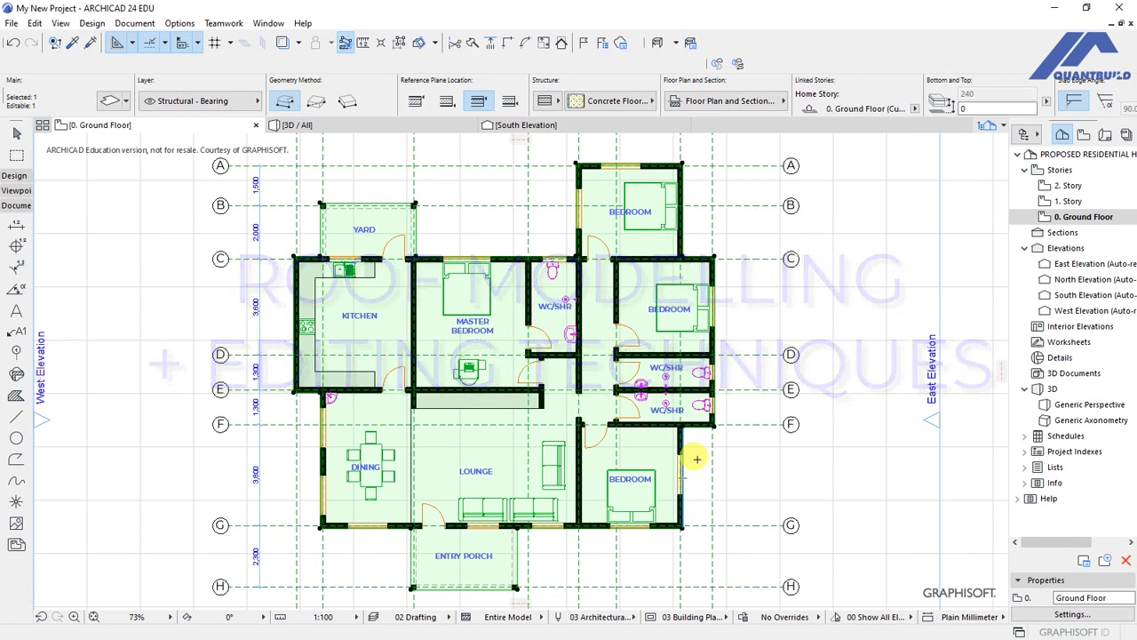
Deselect the slab, activate the Roof tool and open the geometry and positioning options of its default settings
key(Escape)
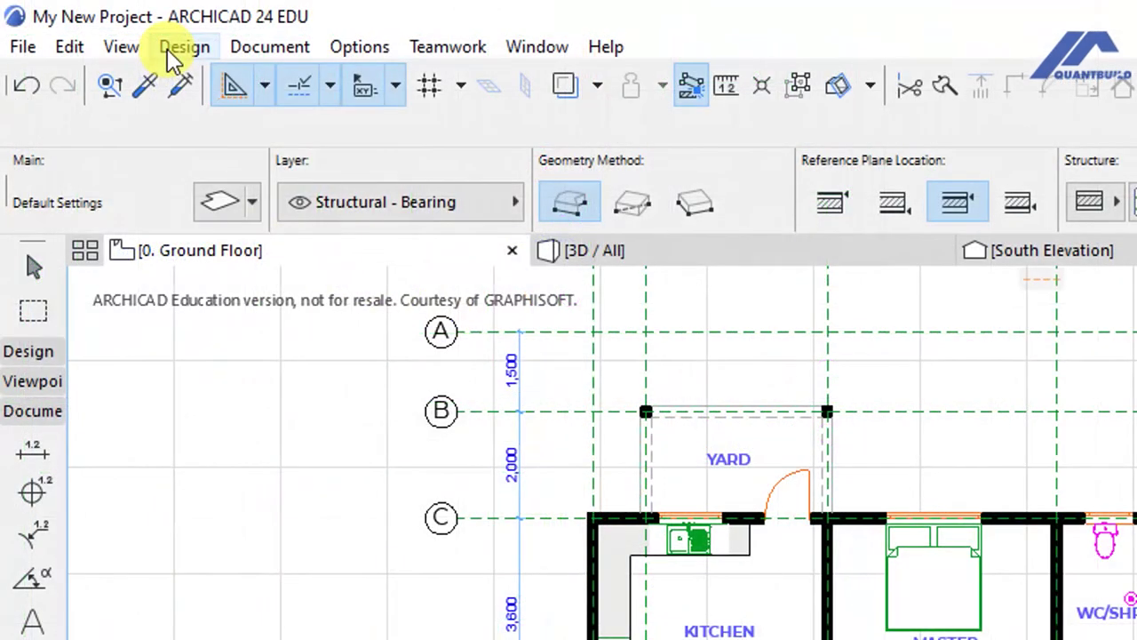
click(178, 48)
mouse_move(193, 80)
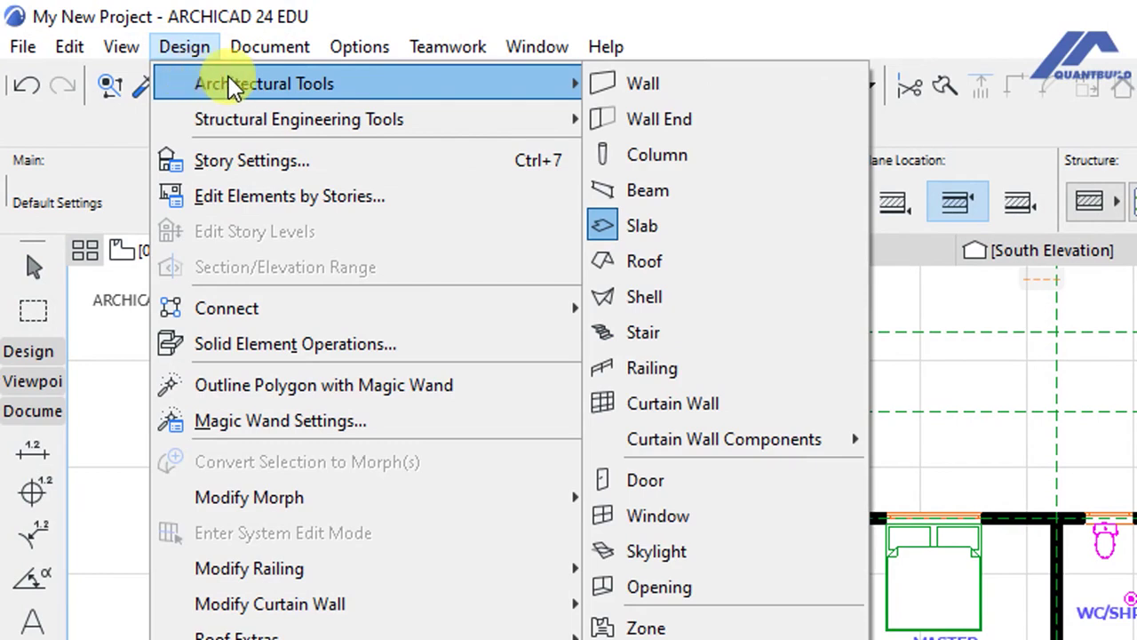
click(660, 259)
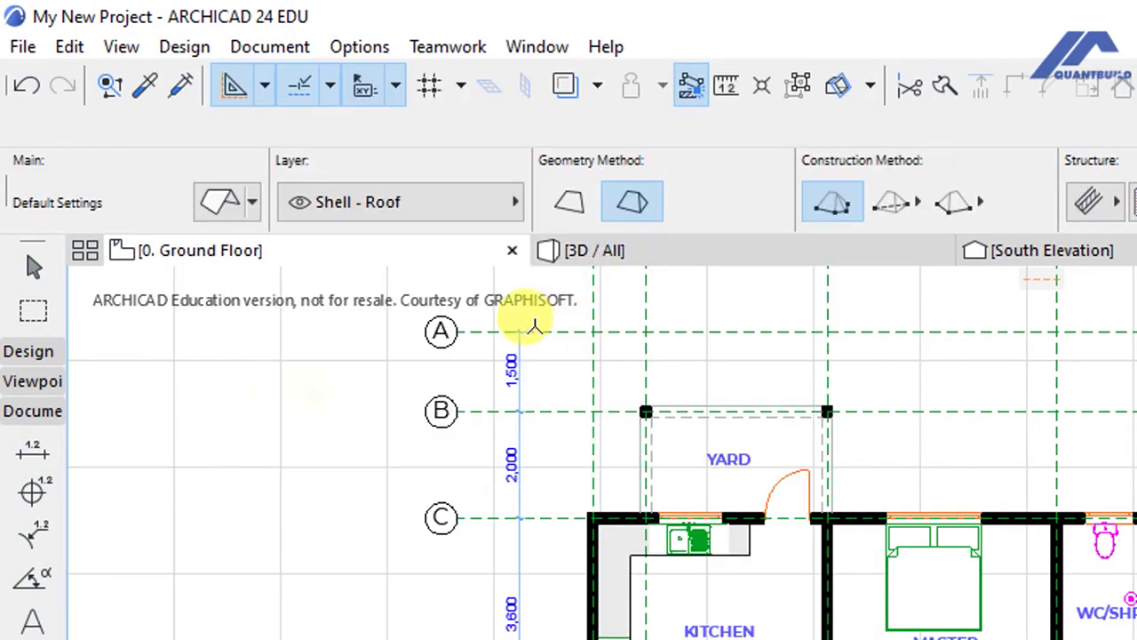
click(220, 213)
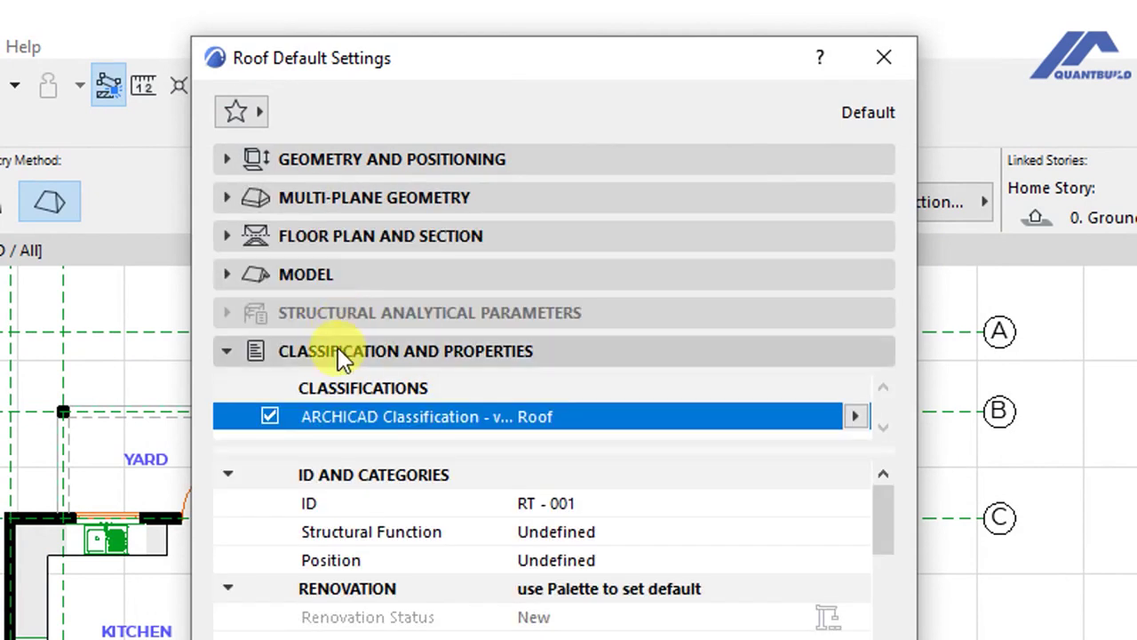
click(335, 351)
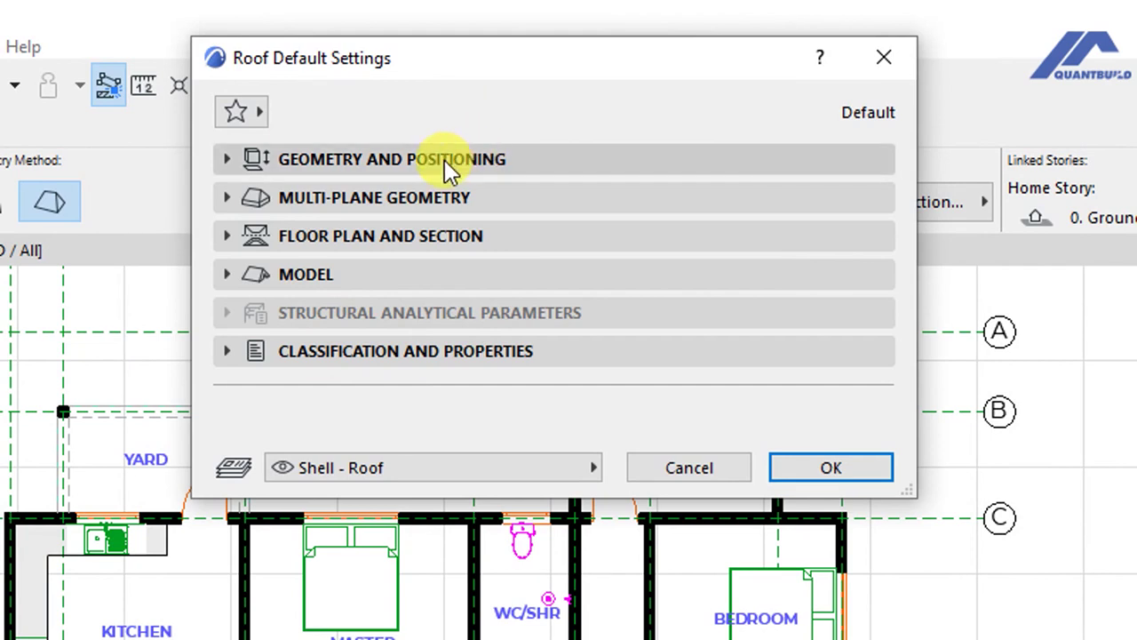
click(413, 162)
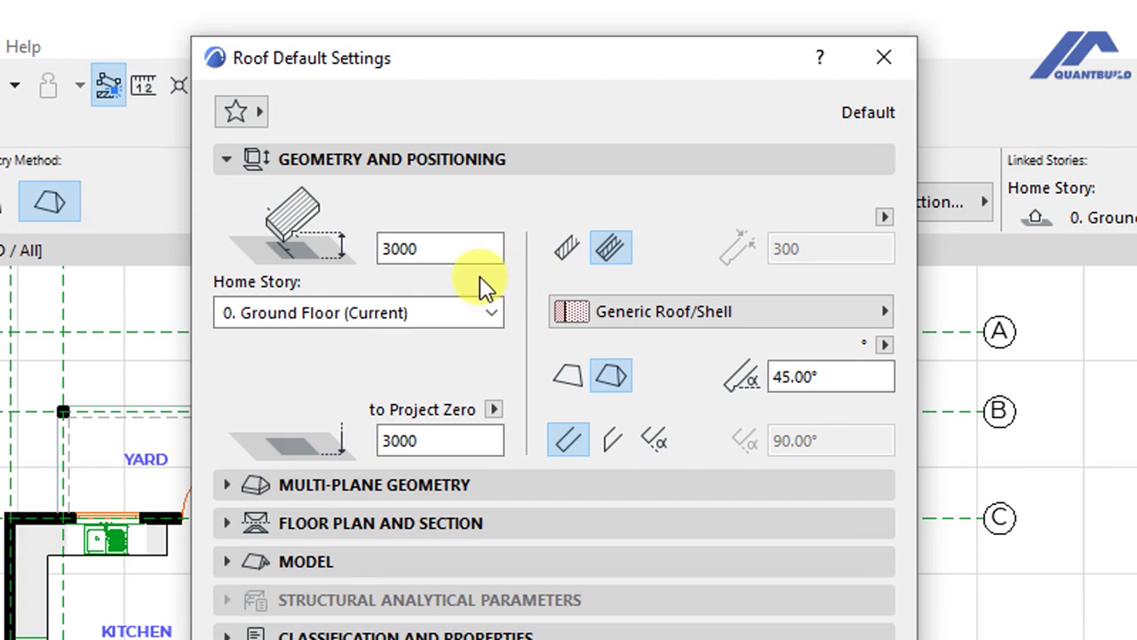
Set the default roof structure to composite, using the Roof Tiled composite
double_click(423, 249)
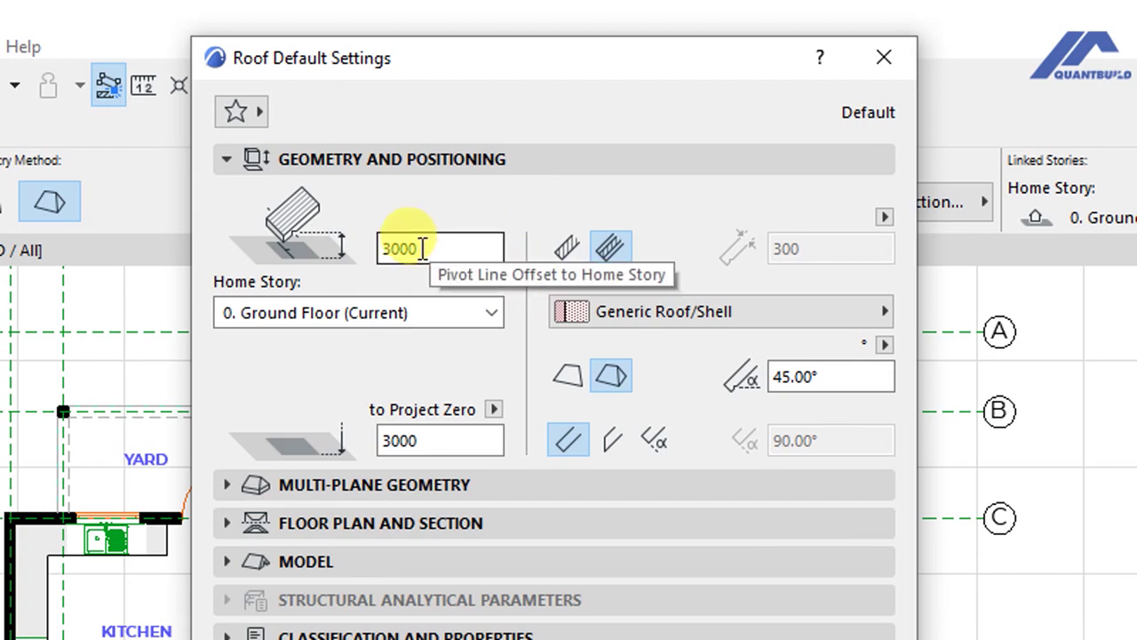
click(427, 248)
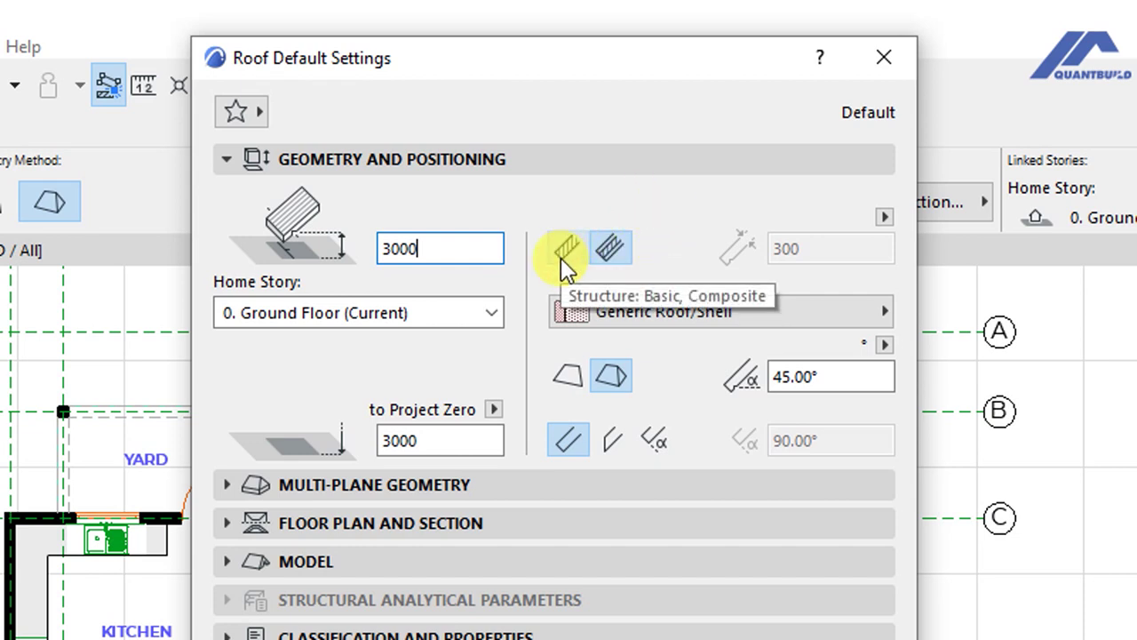
click(608, 251)
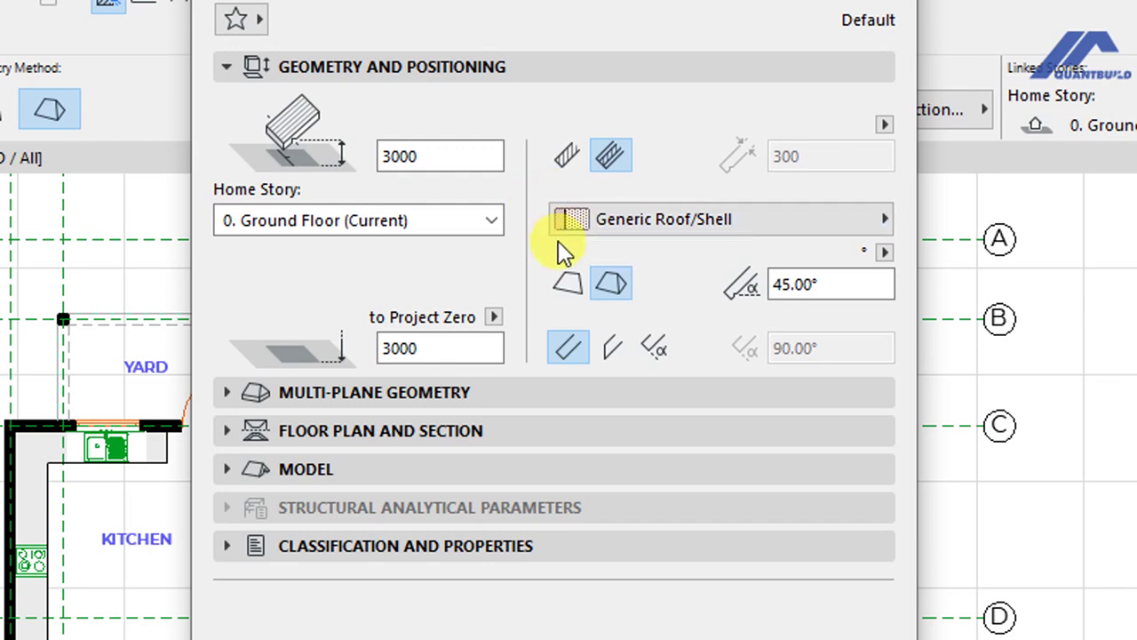
click(686, 222)
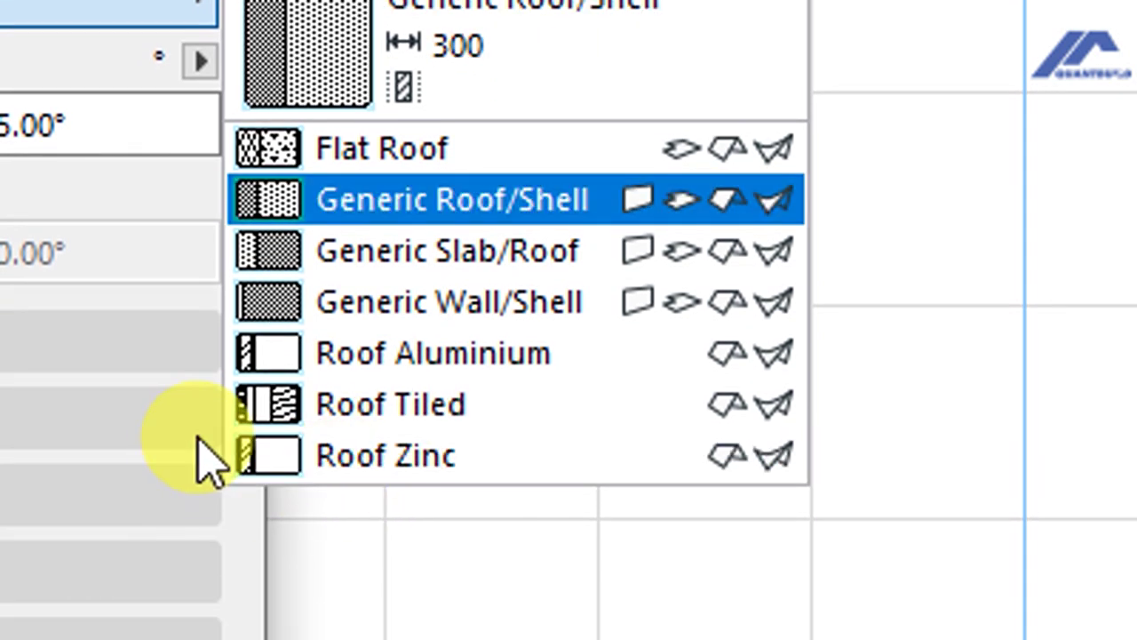
click(375, 411)
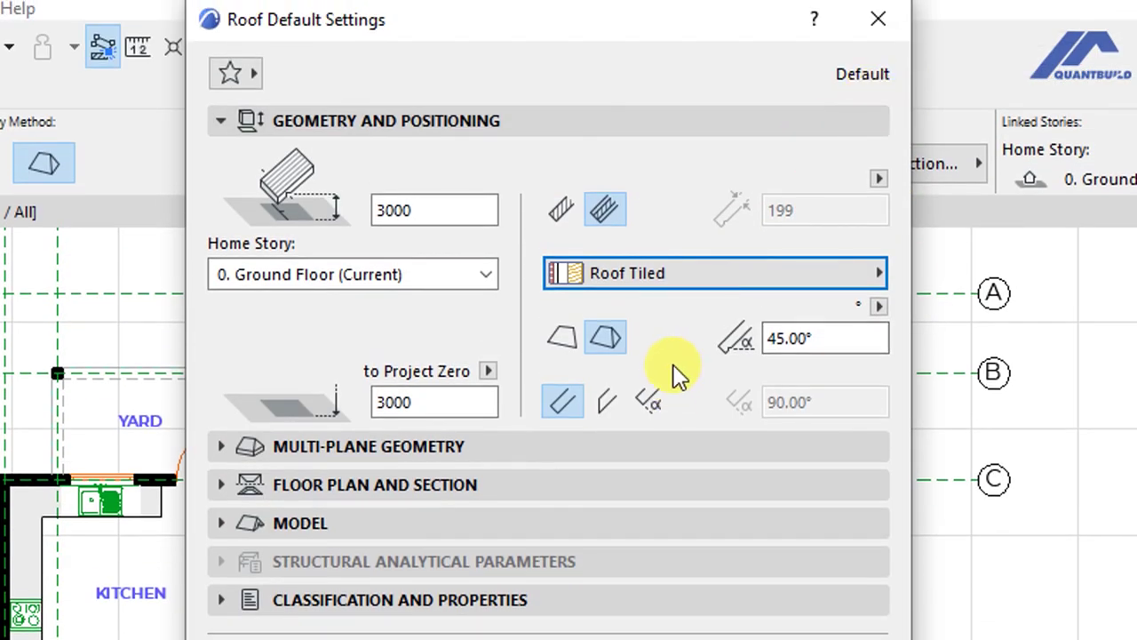
Keep the multi-plane roof geometry, set the roof pitch to 30° and make the roof edges vertical
click(613, 342)
click(804, 336)
drag(815, 336, 751, 338)
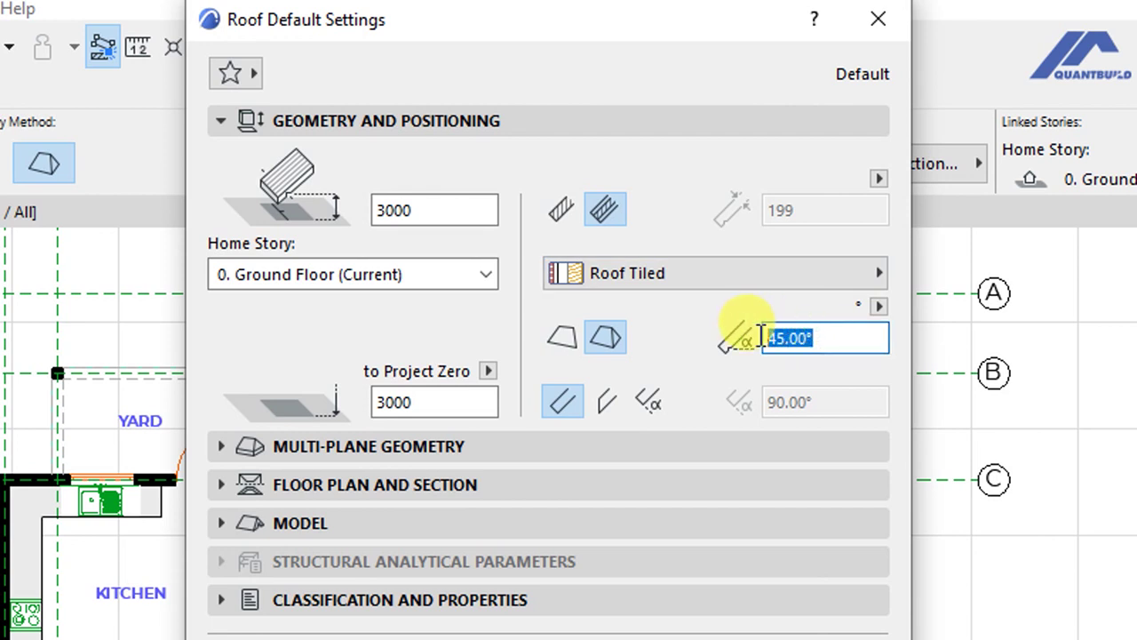
text(30)
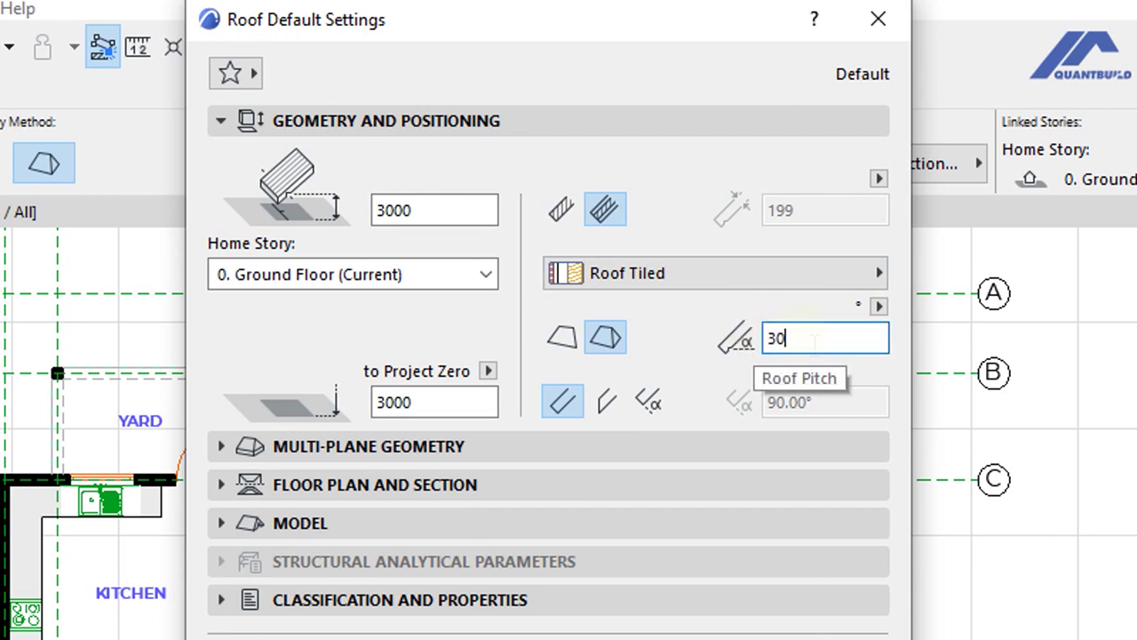
key(Return)
click(826, 338)
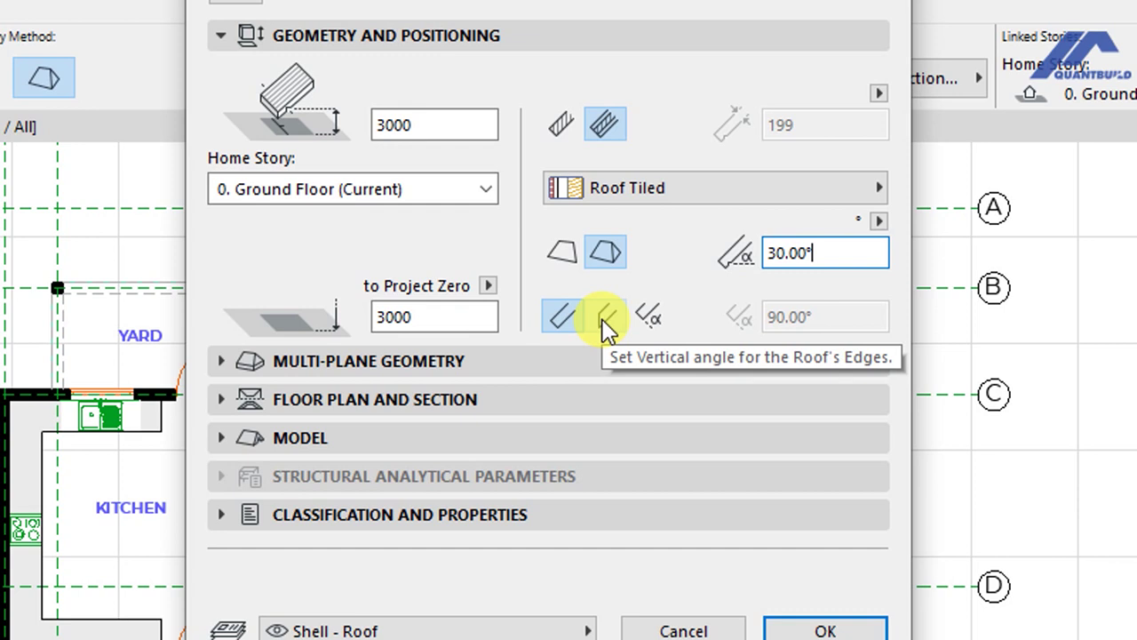
click(605, 320)
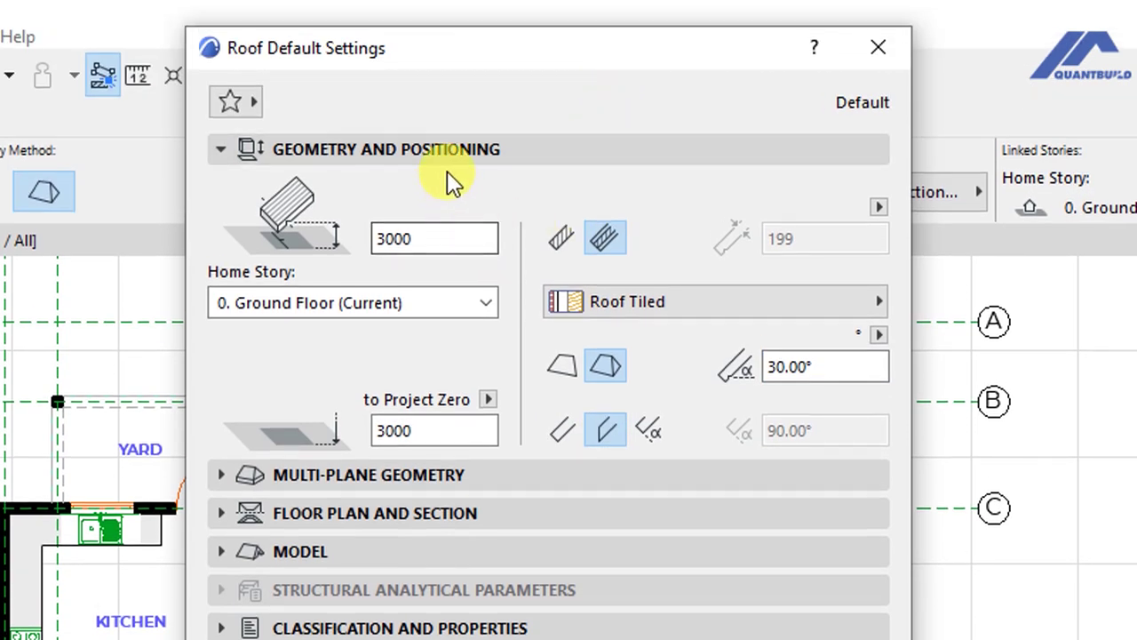
Set the eaves overhang offset to 600 mm in the roof's multi-plane geometry settings
click(431, 153)
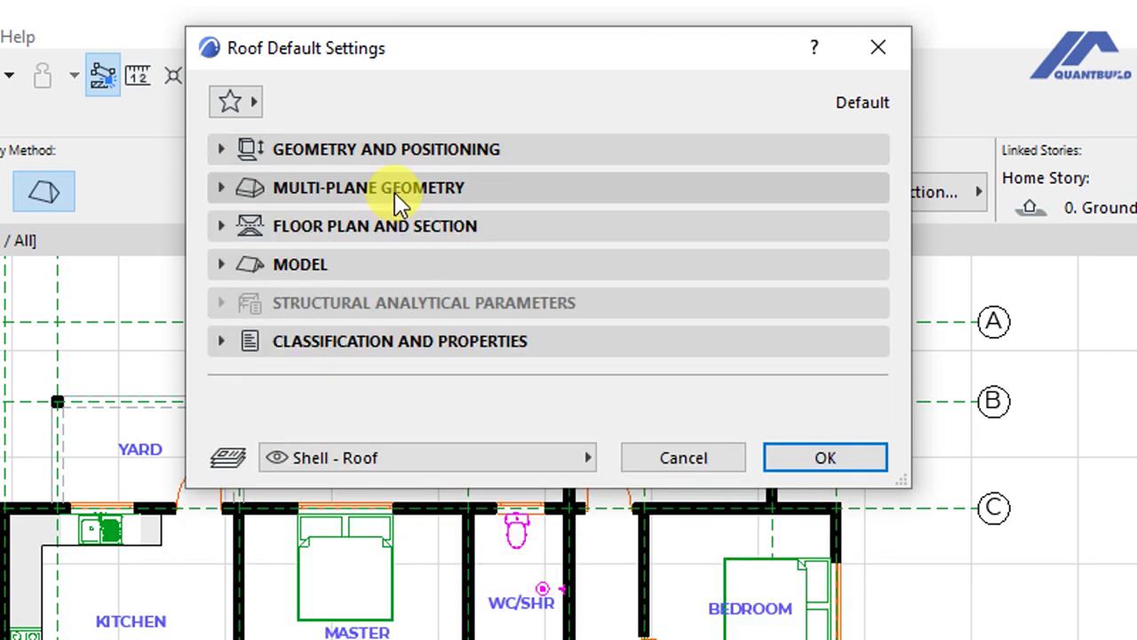
click(399, 203)
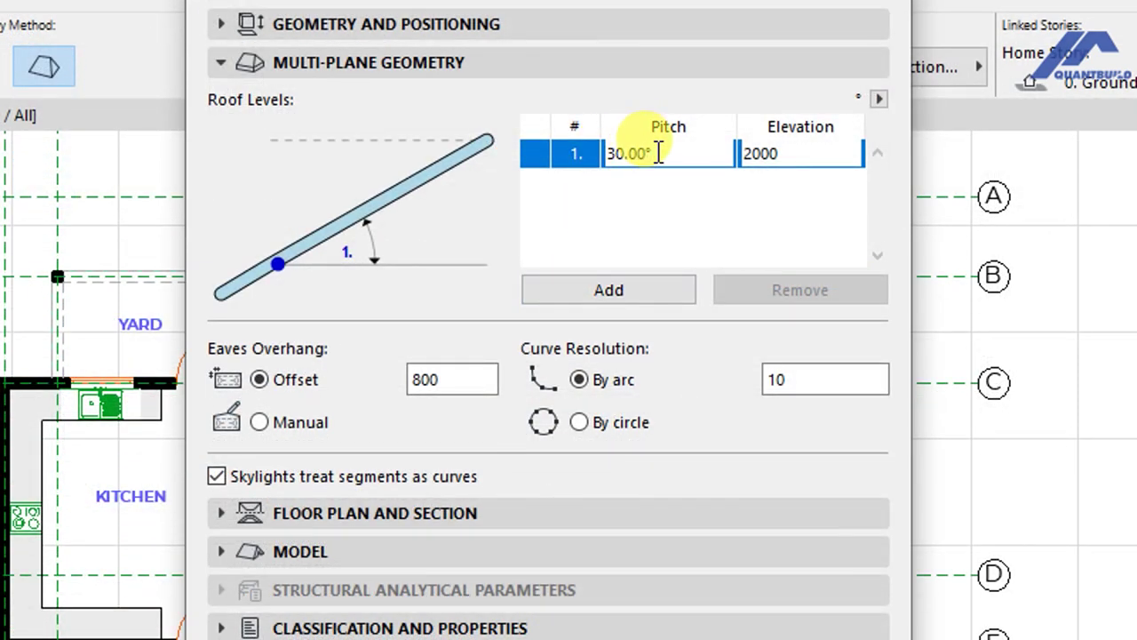
drag(660, 153, 604, 156)
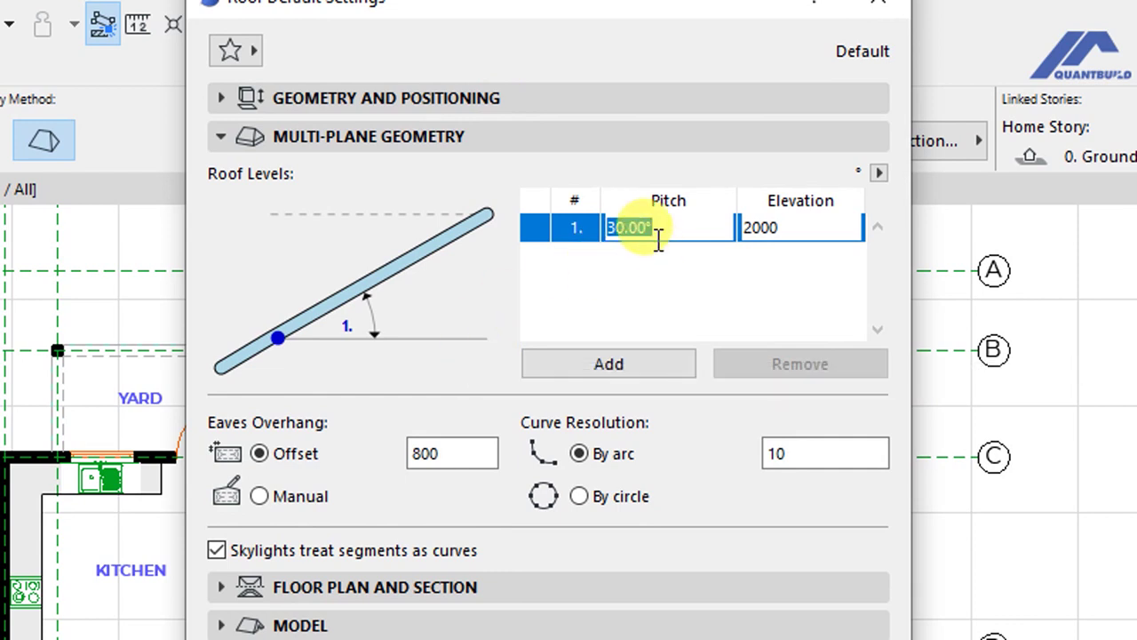
key(Right)
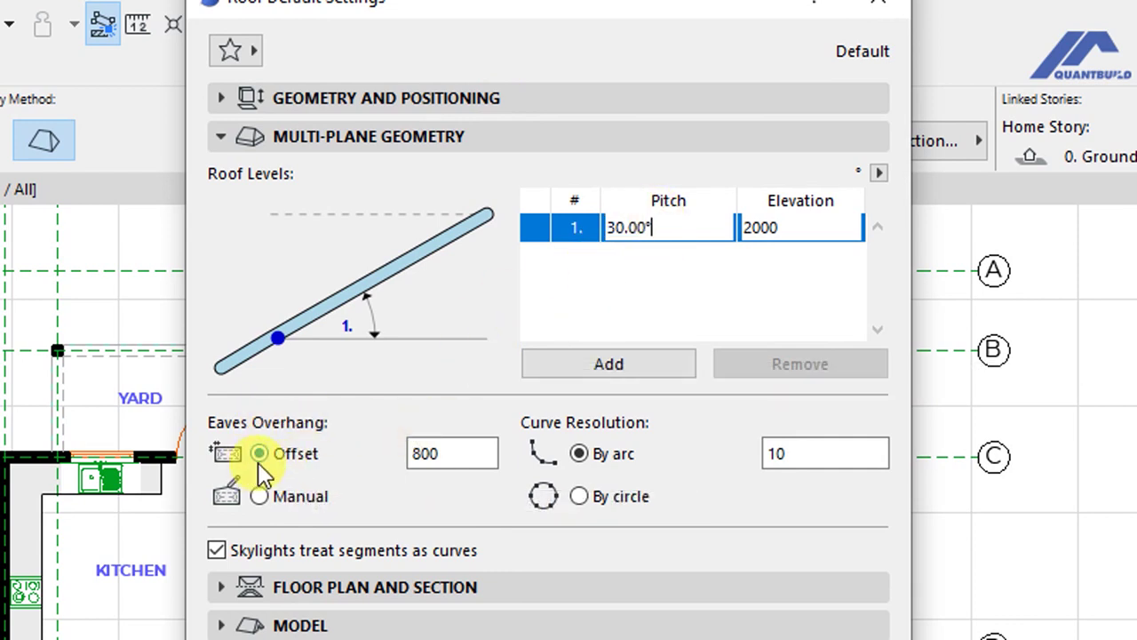
double_click(414, 455)
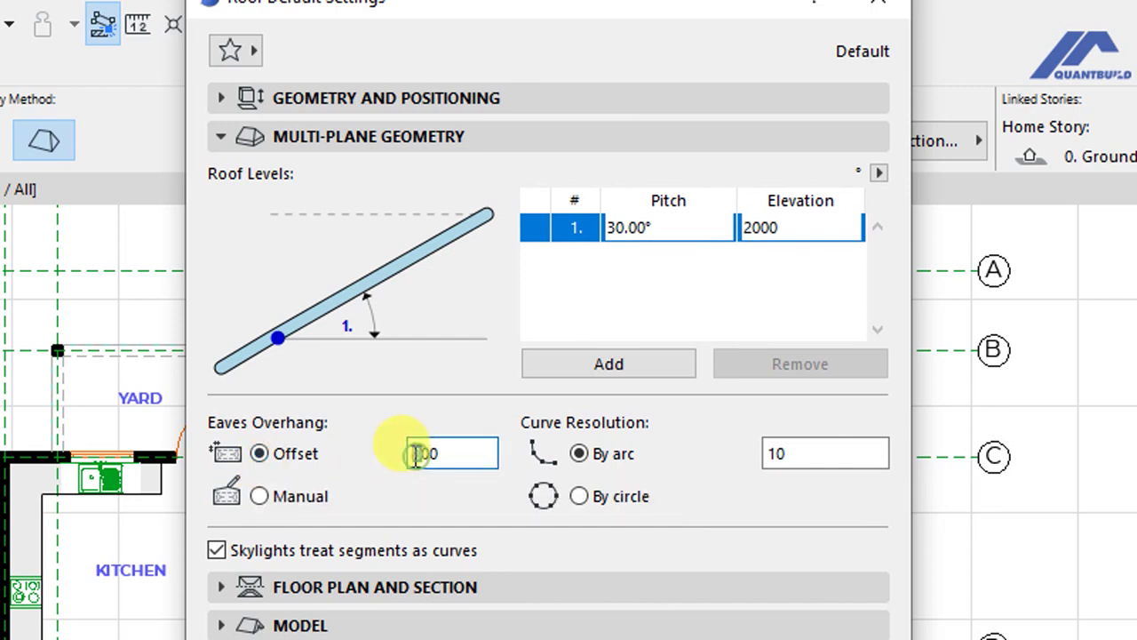
text(6)
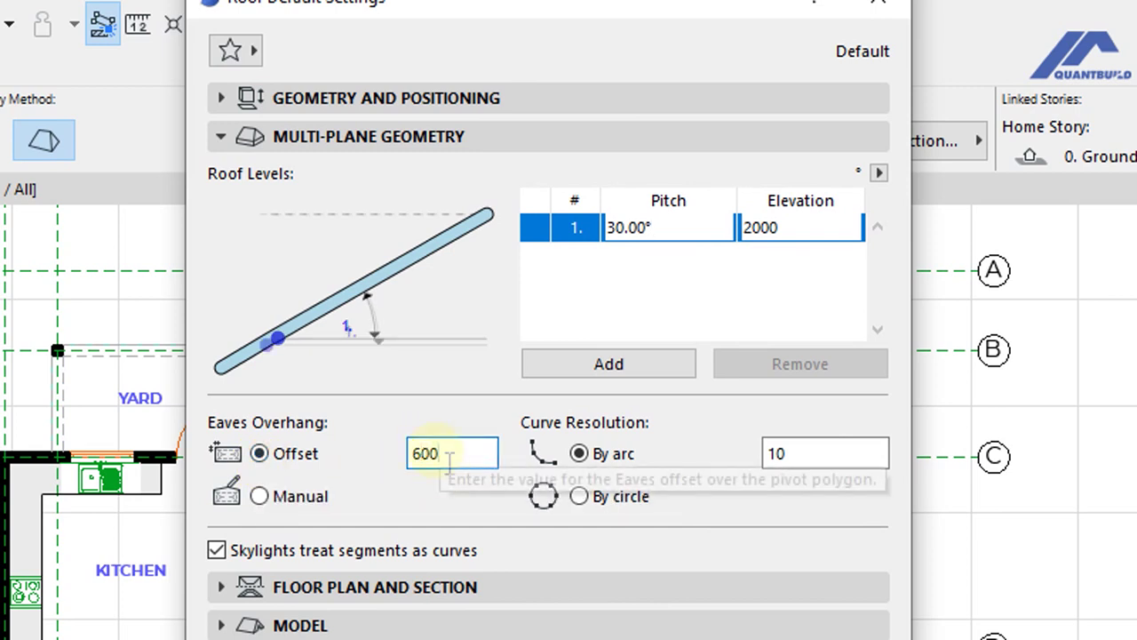
click(673, 447)
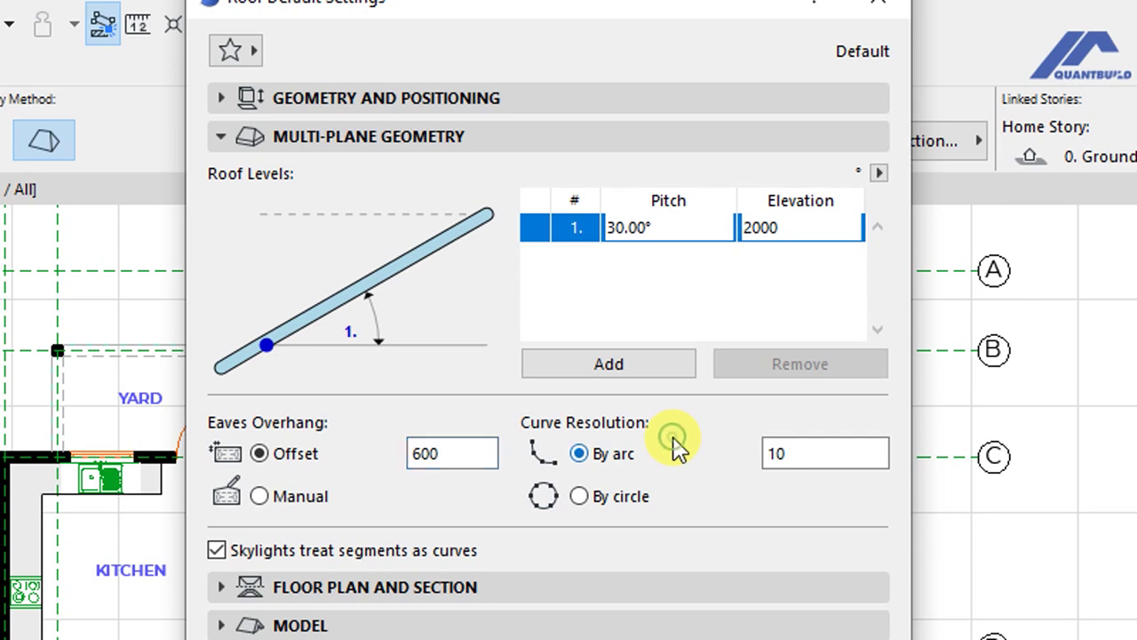
click(801, 451)
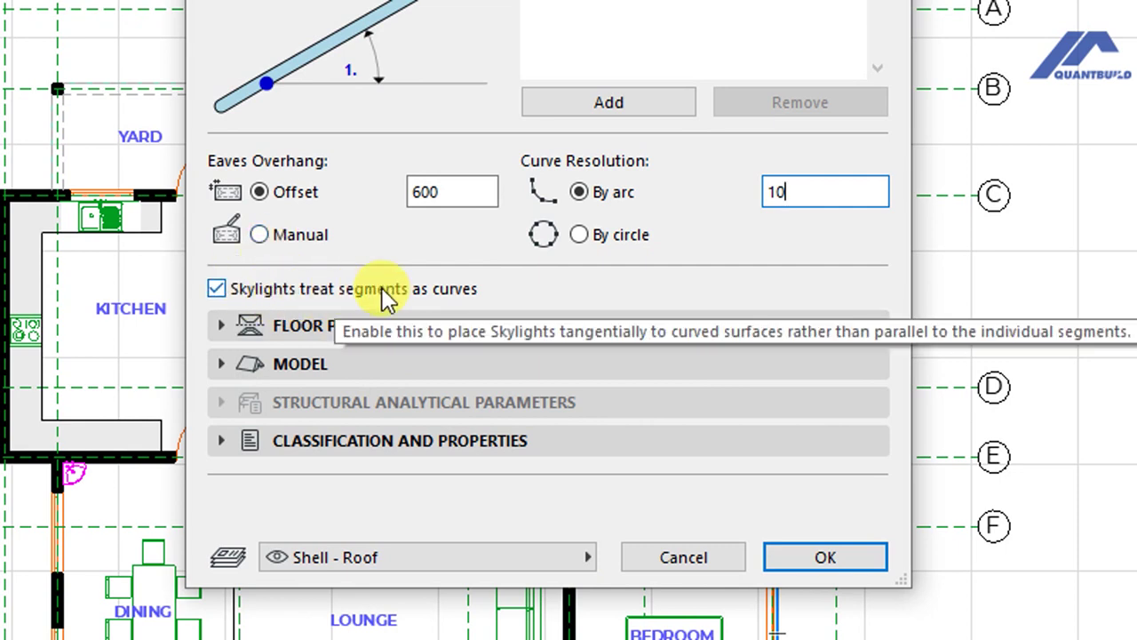
click(216, 290)
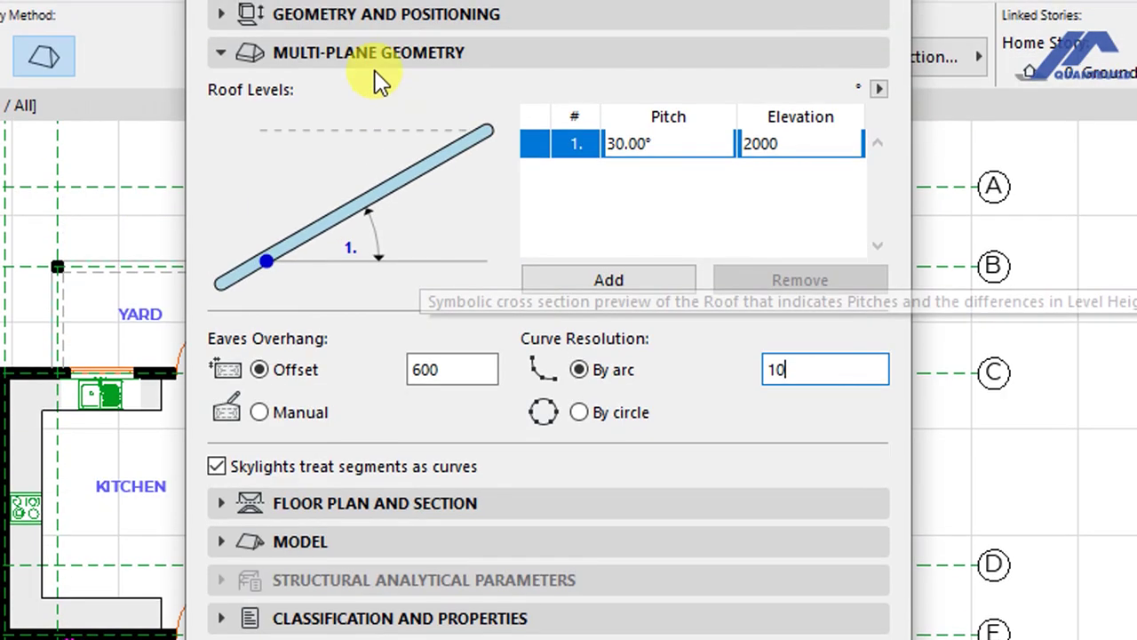
click(374, 53)
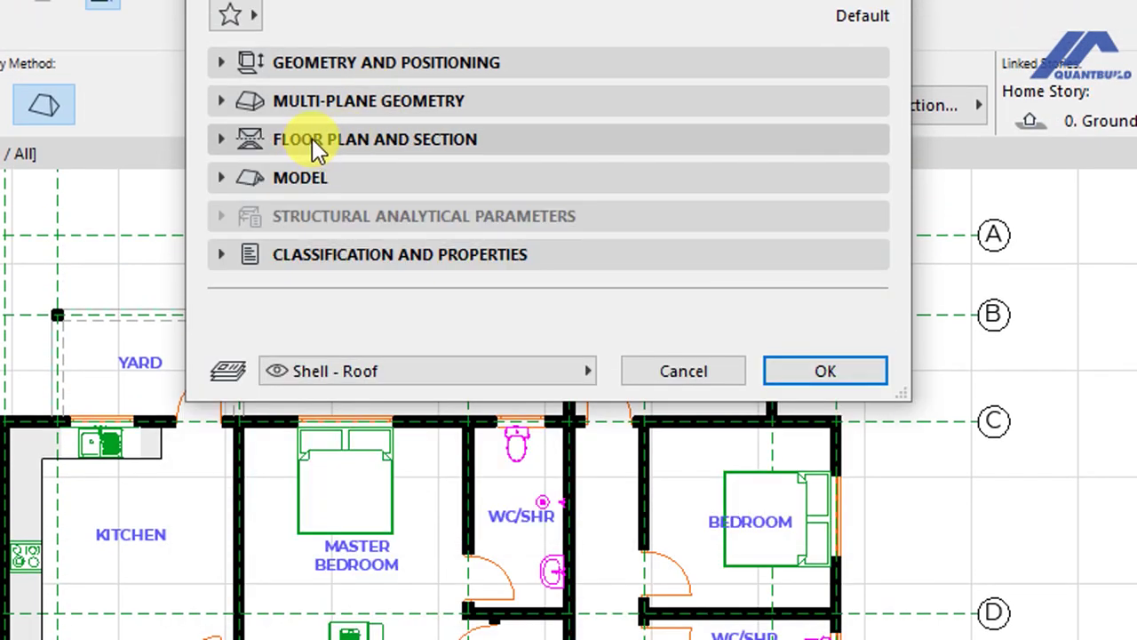
Review the roof's floor plan display, cut surface, outline and cover fill settings
click(312, 138)
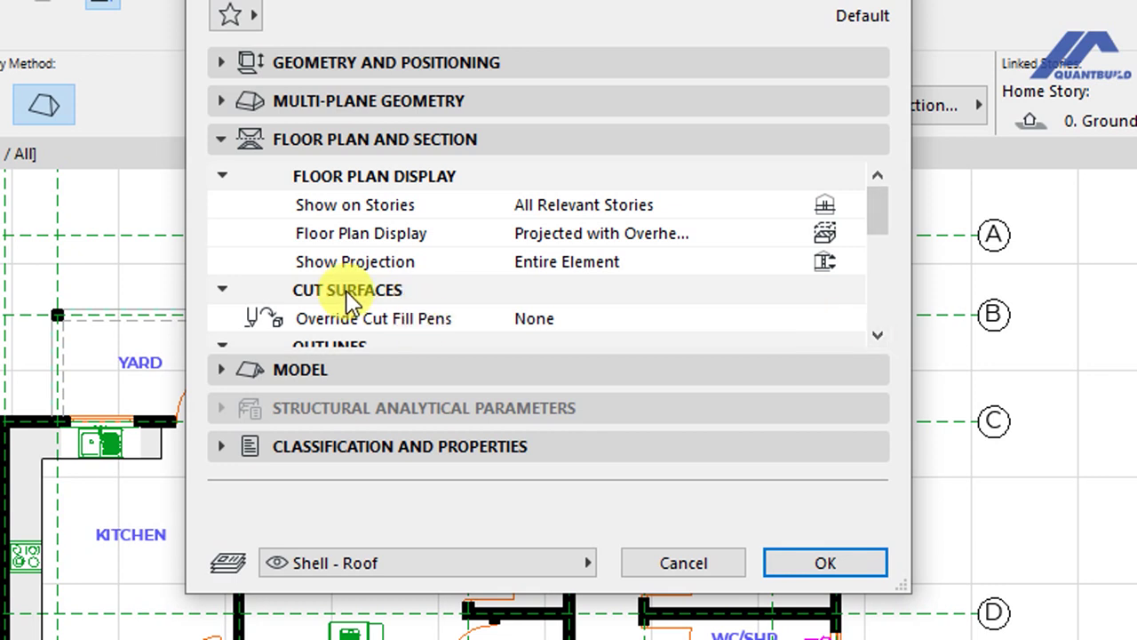
click(878, 335)
click(878, 335)
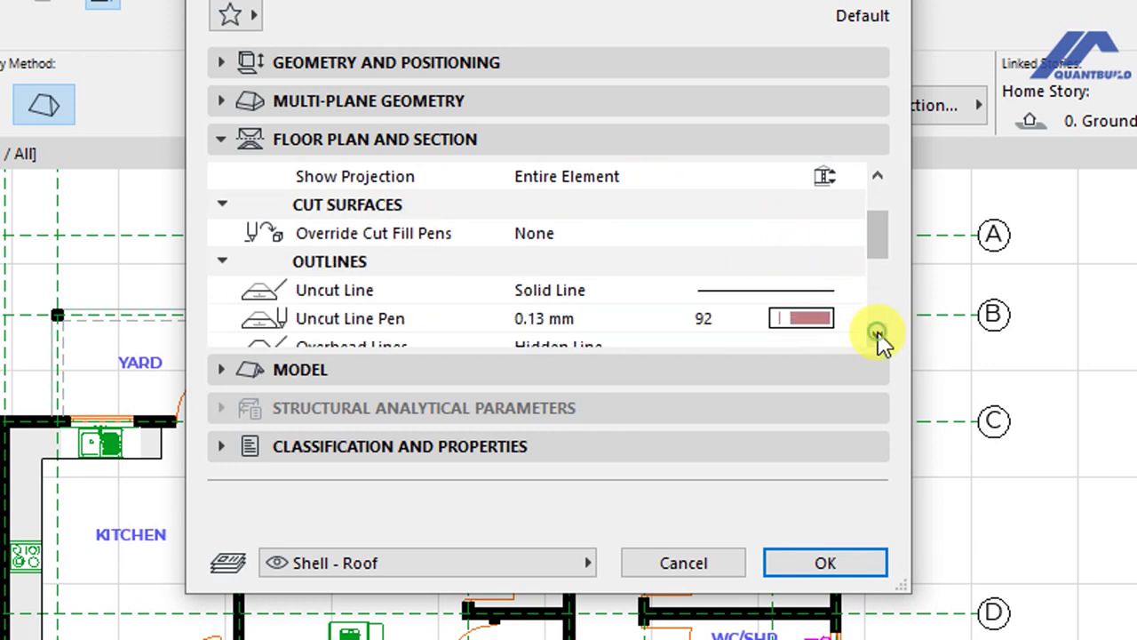
click(878, 335)
click(878, 335)
click(878, 335)
click(878, 335)
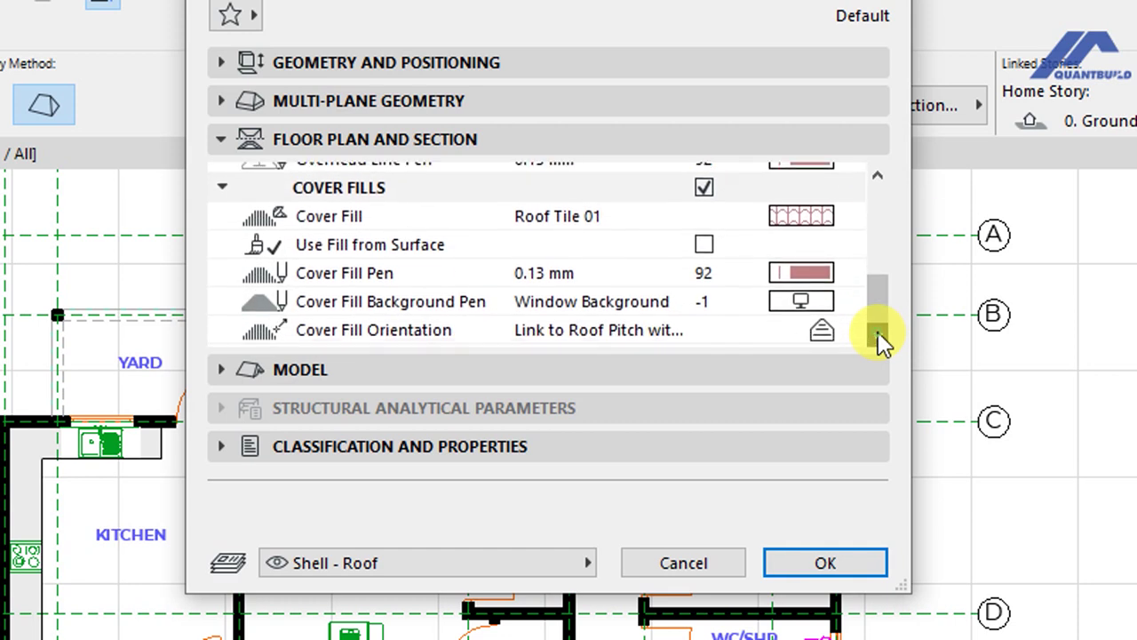
scroll(684, 295, up, 5)
scroll(668, 296, down, 3)
scroll(701, 294, up, 3)
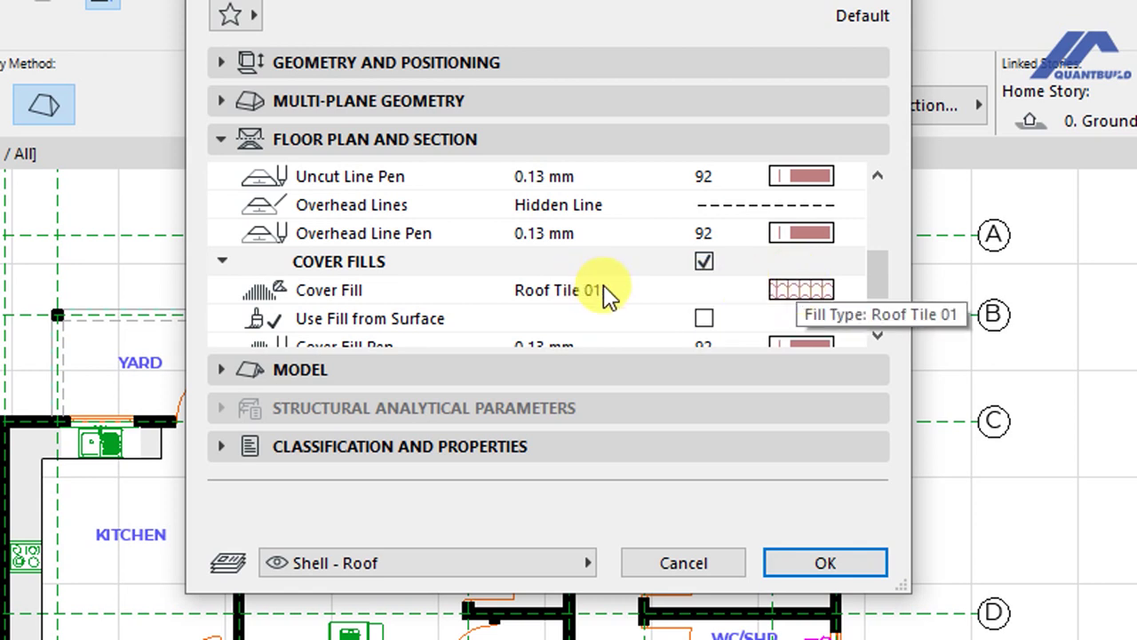
scroll(604, 295, up, 3)
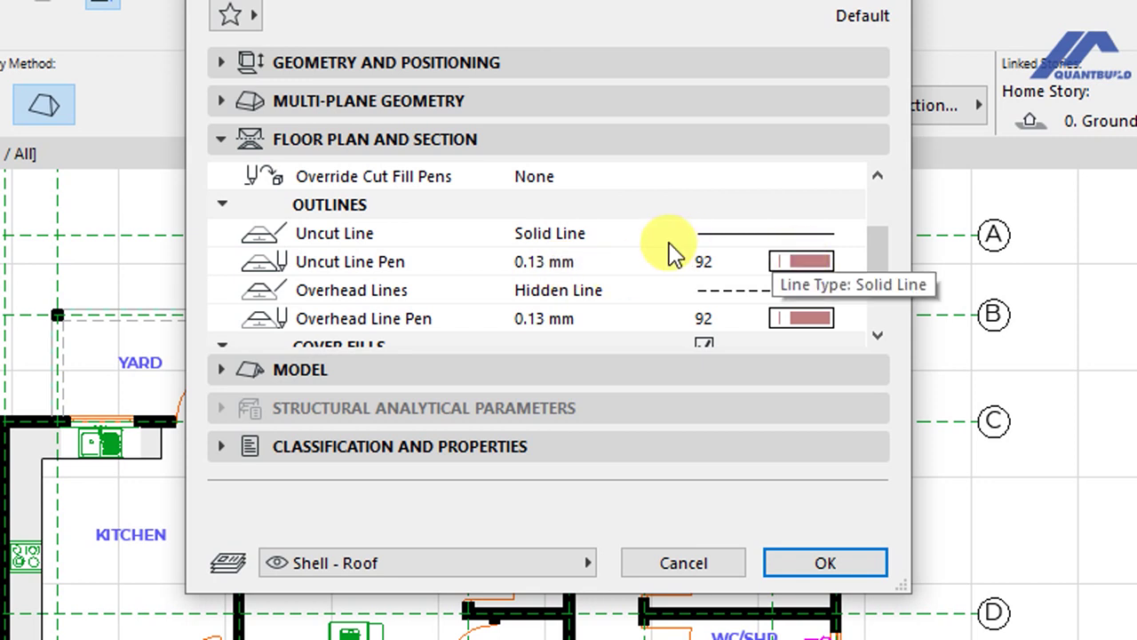
Examine the colour choices for the roof's uncut line pen and the options under the cover fills
click(524, 233)
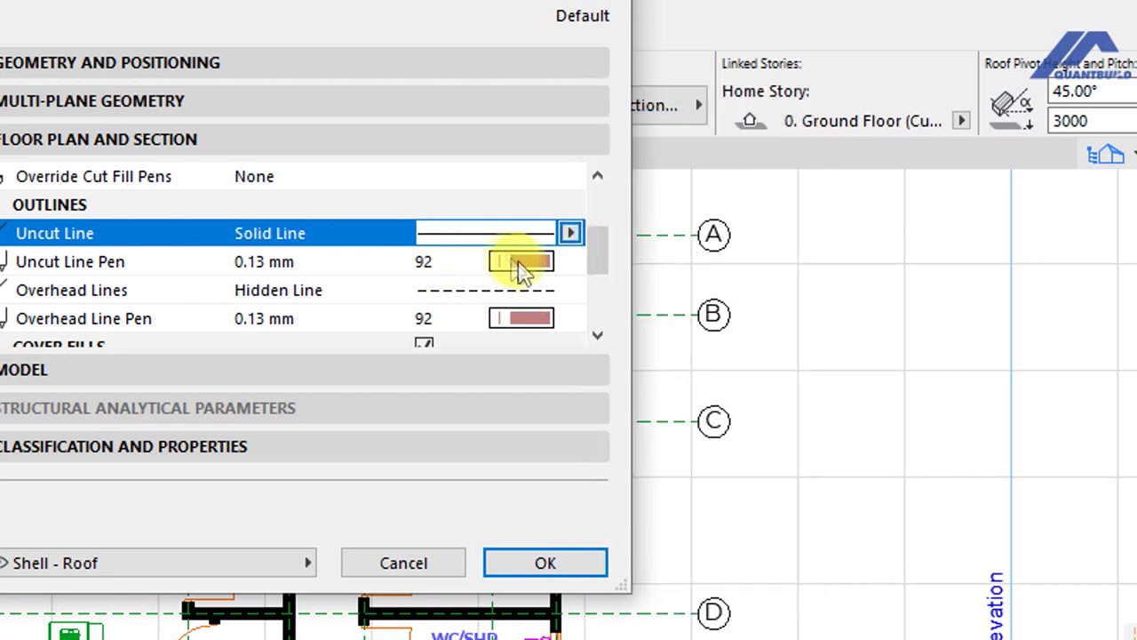
click(517, 263)
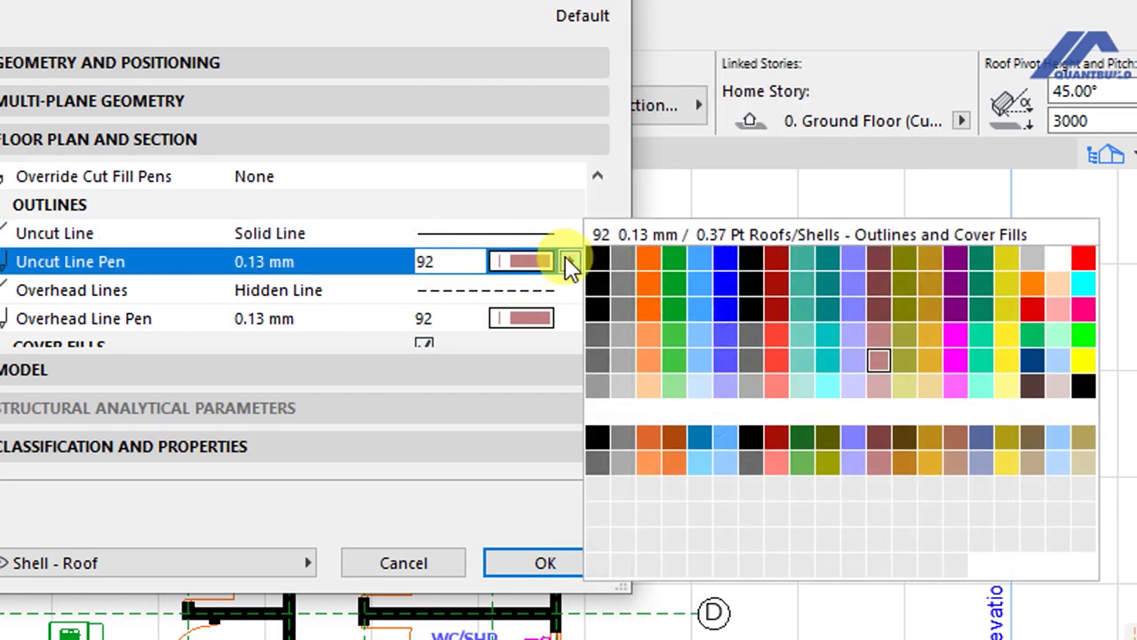
click(601, 257)
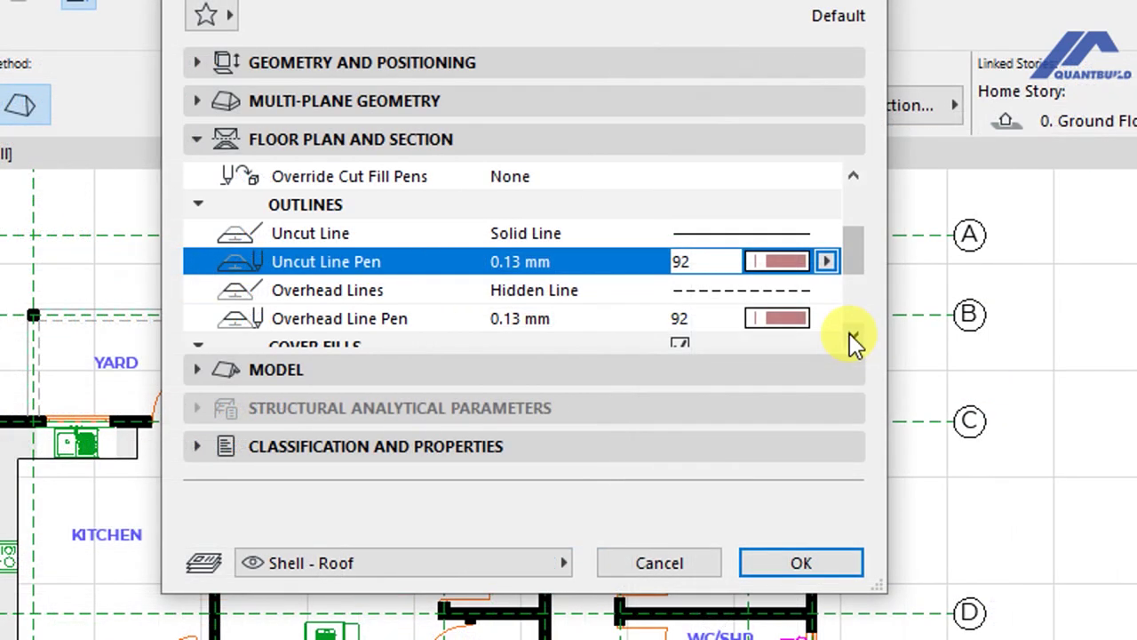
click(851, 334)
click(851, 334)
click(851, 334)
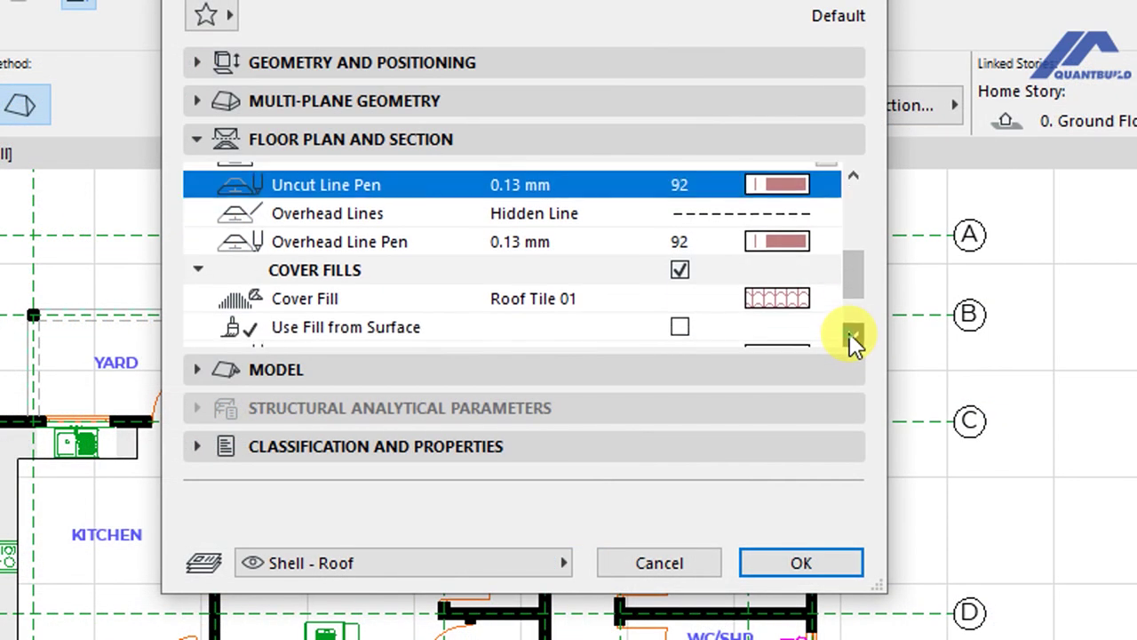
click(851, 334)
click(851, 334)
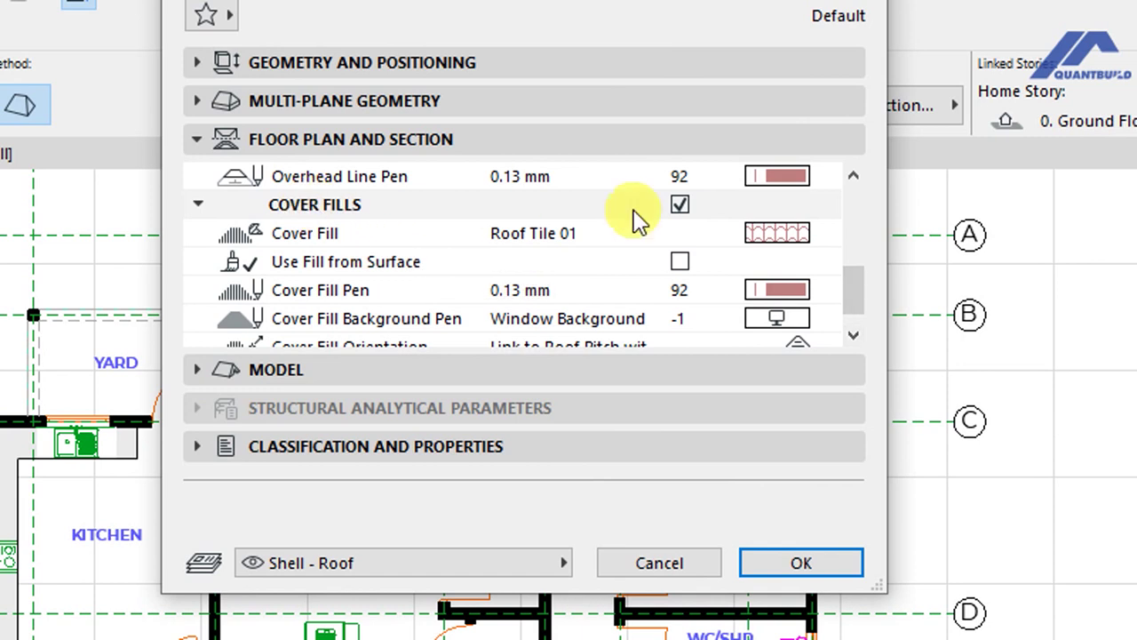
Enable surface overrides for the roof's top, edge and bottom surfaces in the model settings
scroll(577, 209, down, 1)
click(299, 139)
click(298, 178)
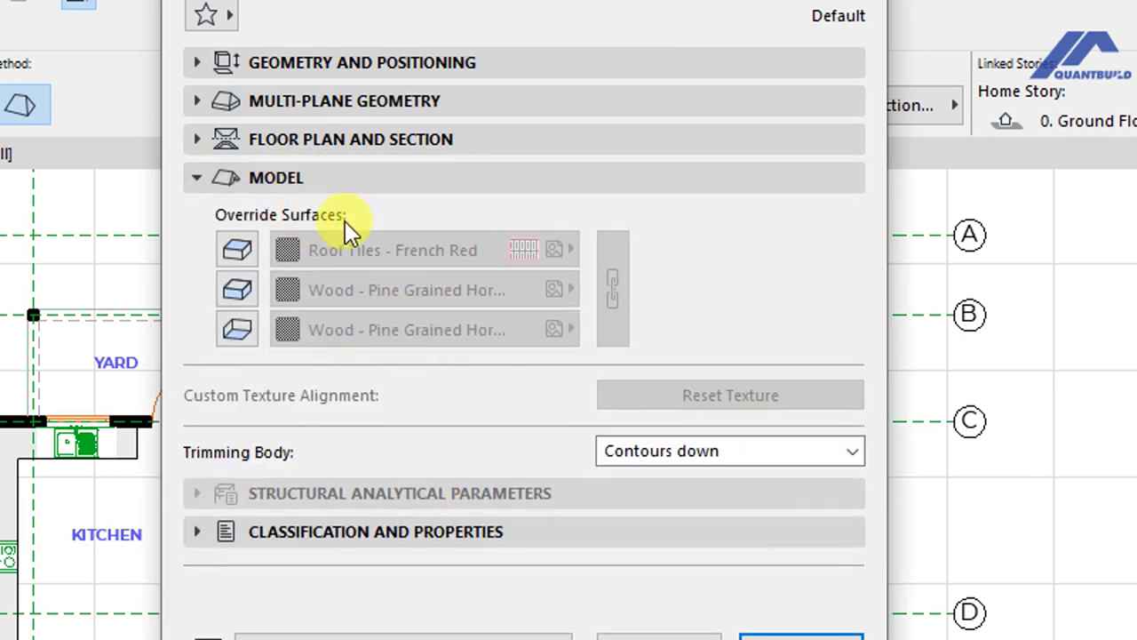
click(230, 258)
click(234, 291)
click(230, 323)
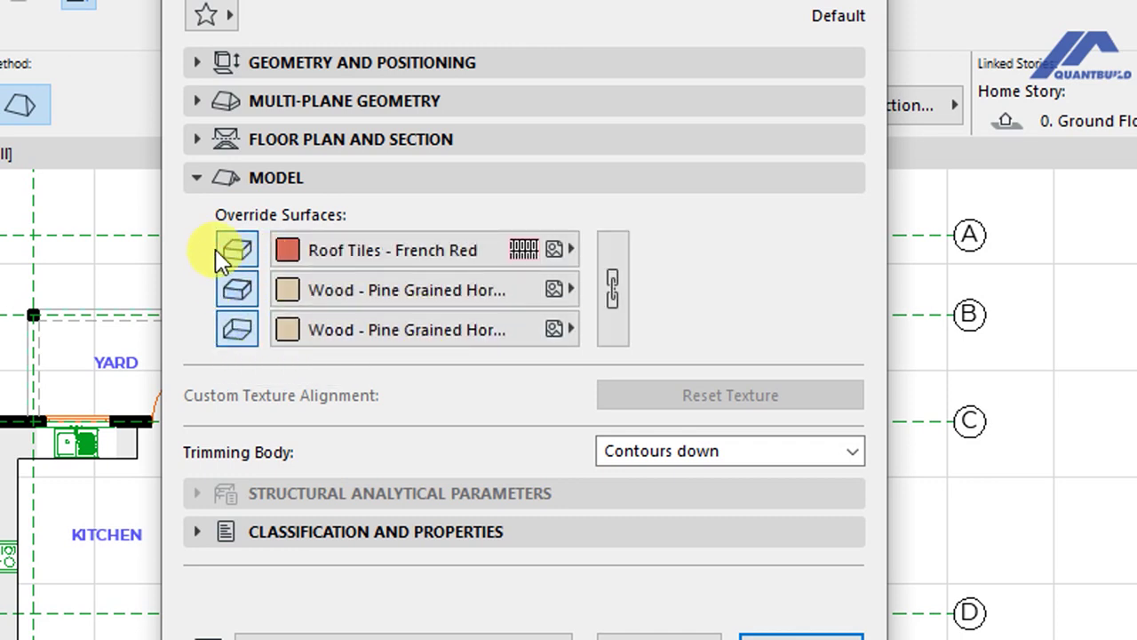
Set the roof's top surface override to Roof Tiles - Dutch
click(325, 257)
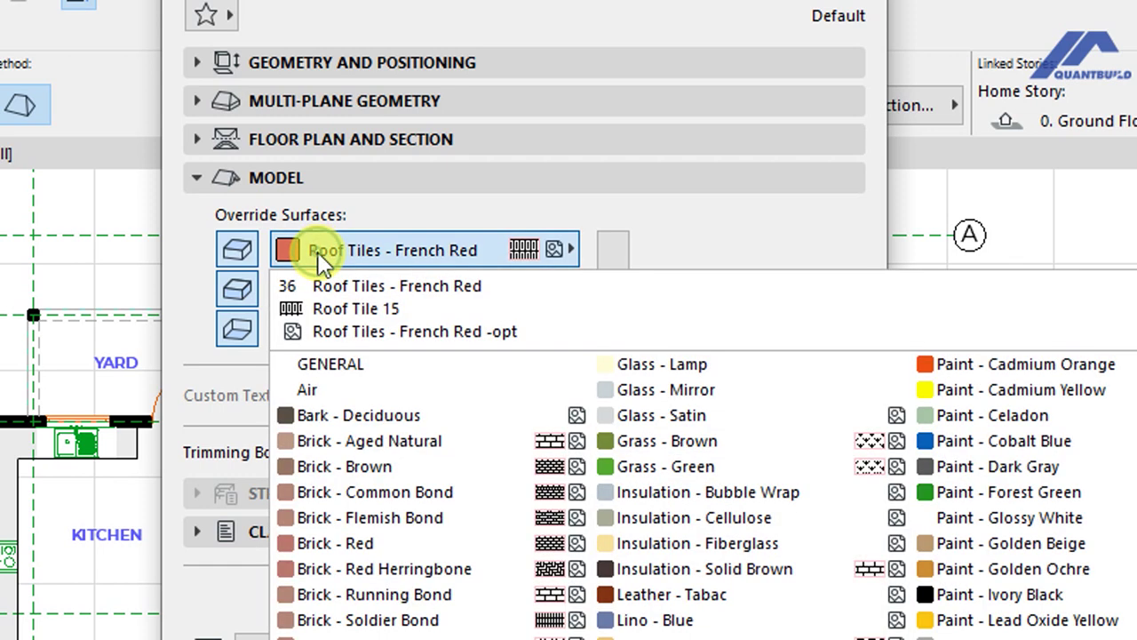
click(409, 258)
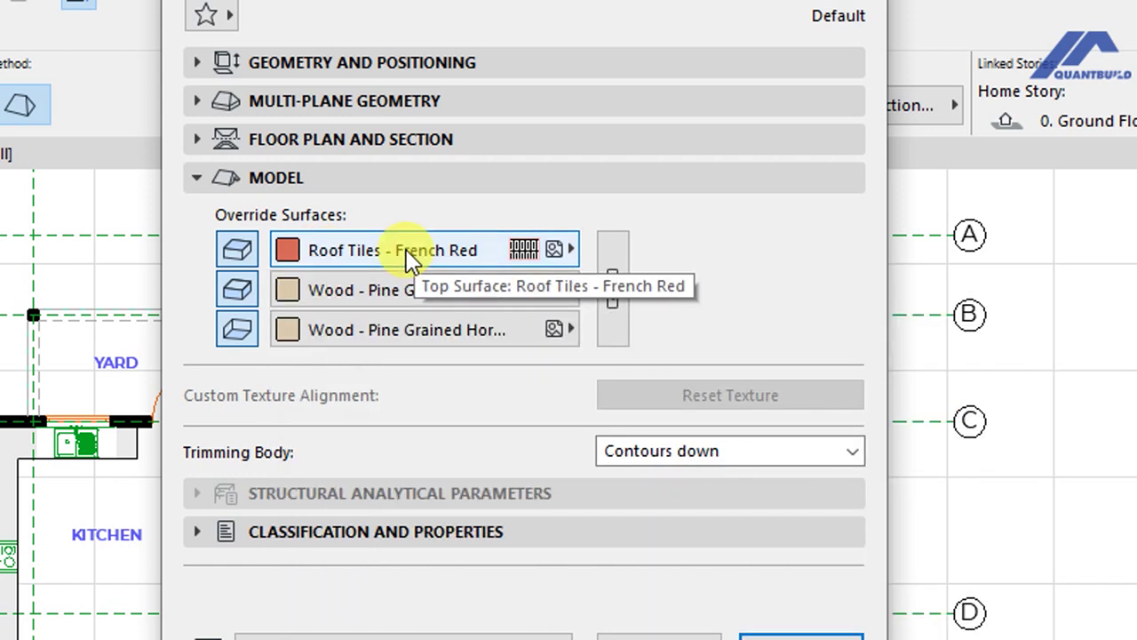
click(409, 258)
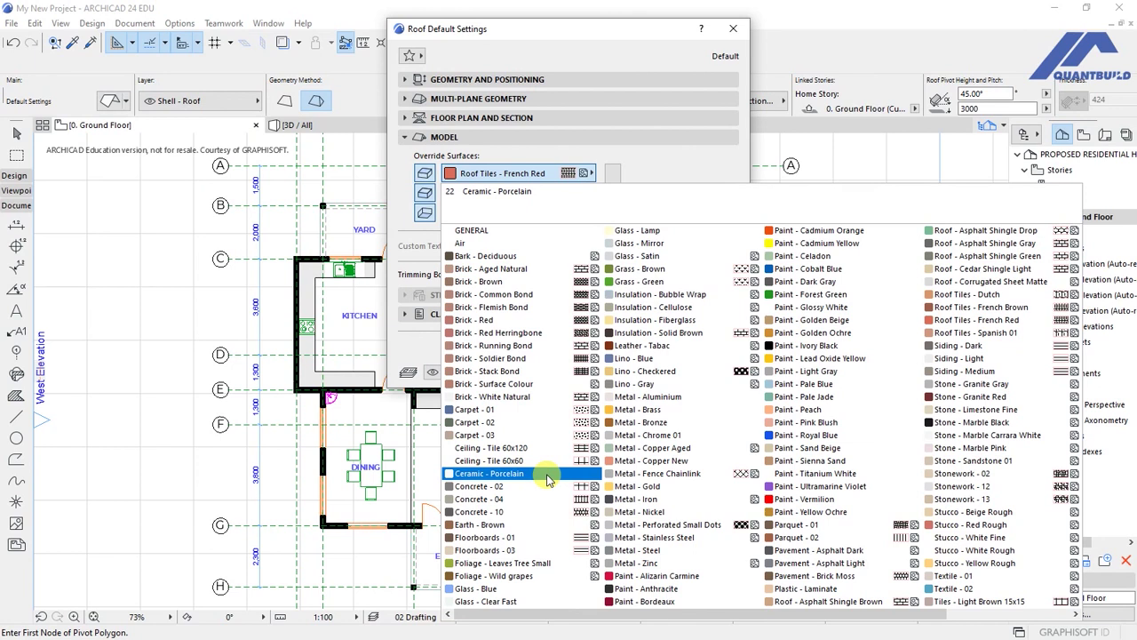
scroll(548, 480, right, 2)
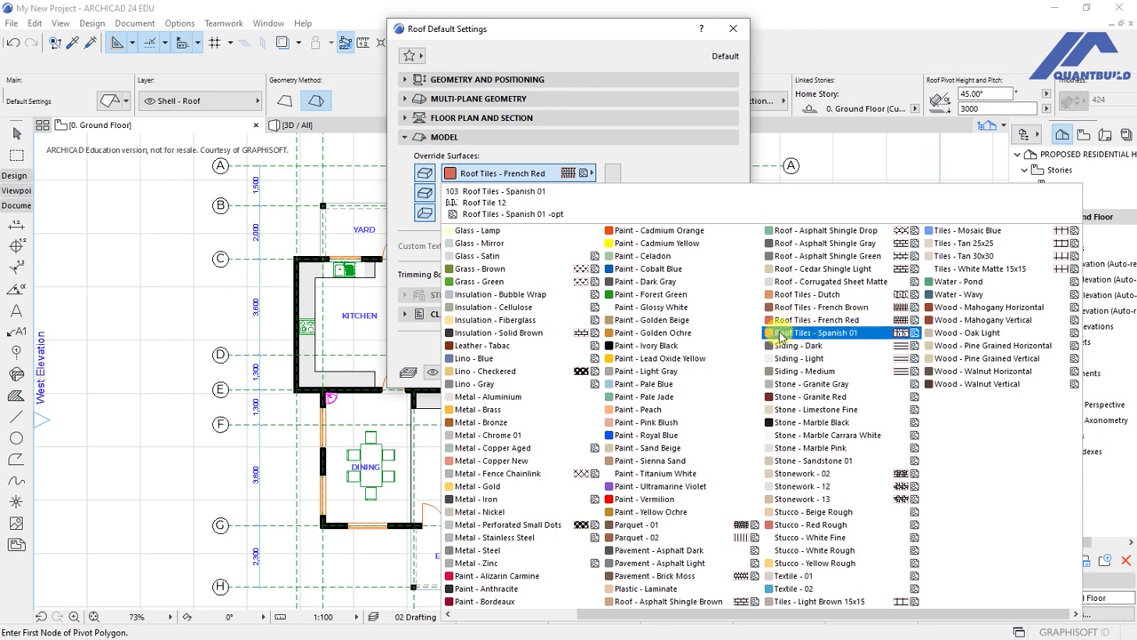
click(827, 296)
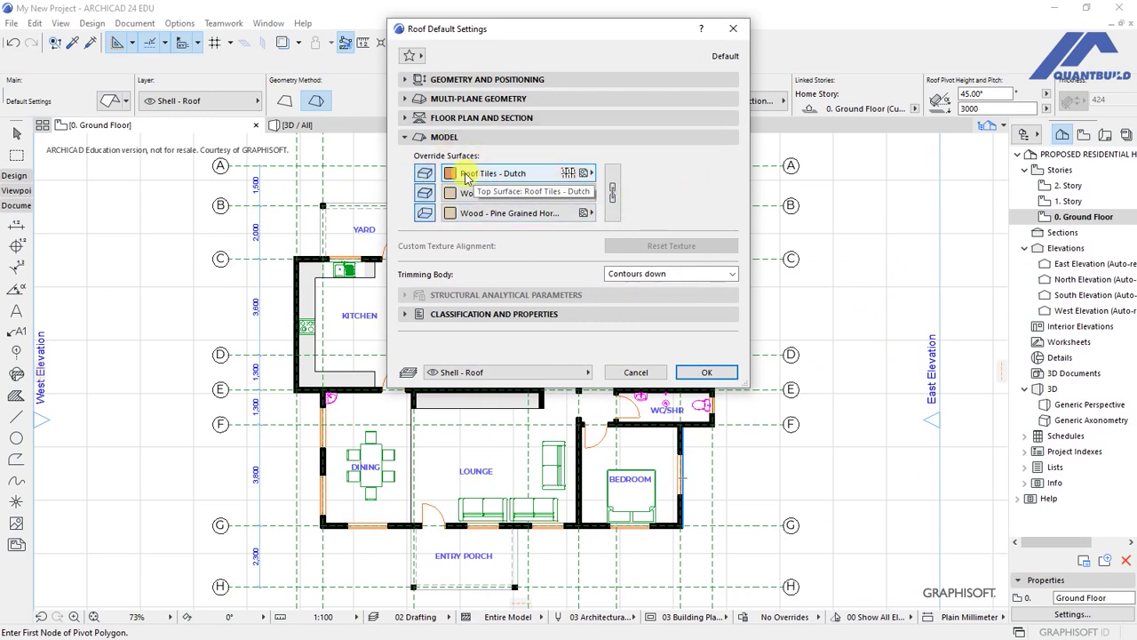
Switch off the roof's top surface override and accept the default roof settings
click(426, 214)
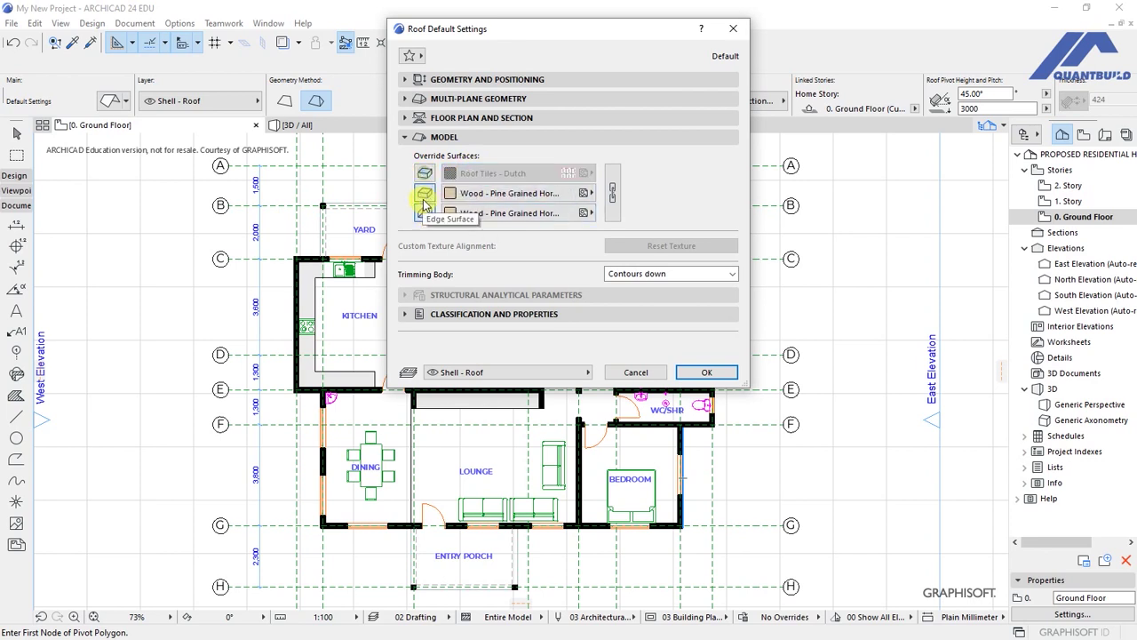
click(423, 174)
click(424, 174)
click(445, 137)
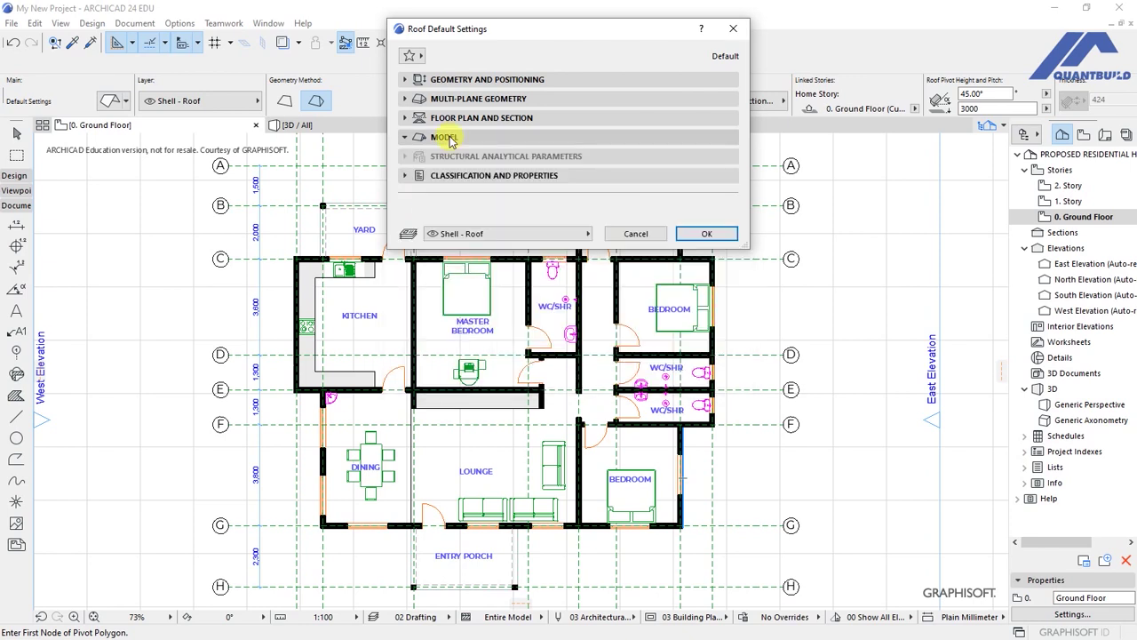
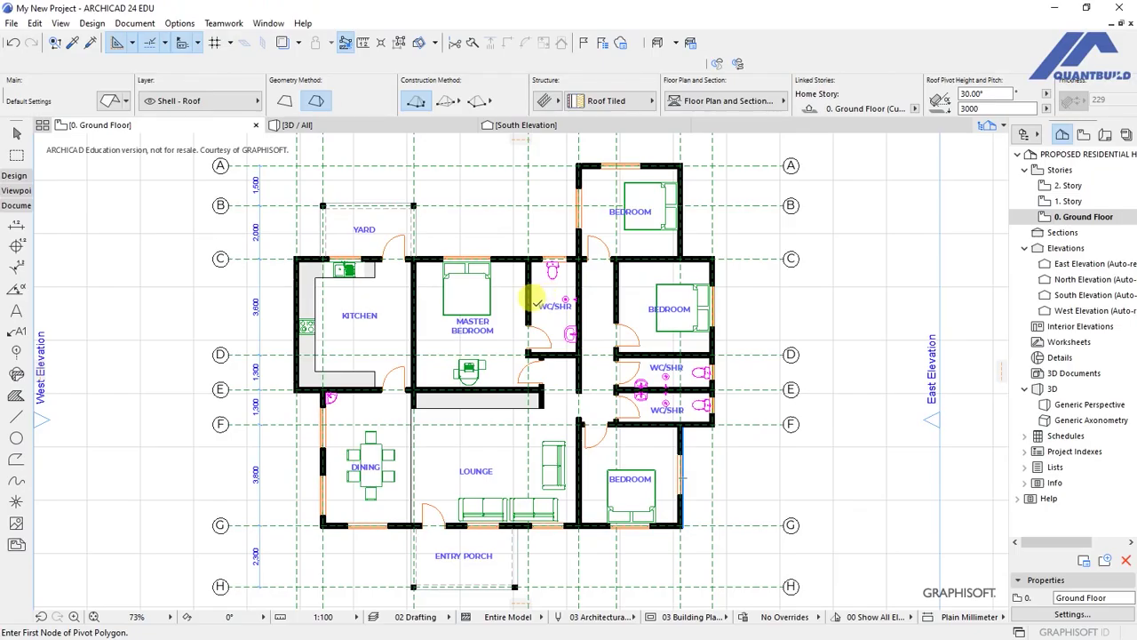
Start the roof's pivot polygon along the yard's north edge, between the outer corners of its two columns
scroll(533, 300, down, 1)
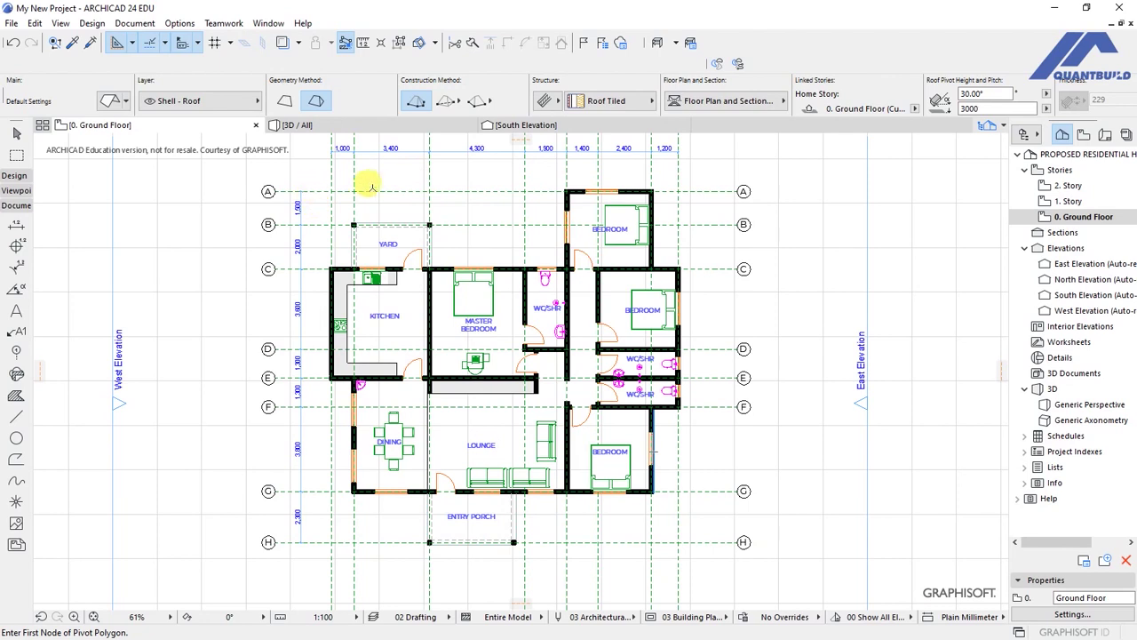
scroll(375, 185, up, 2)
scroll(375, 186, up, 1)
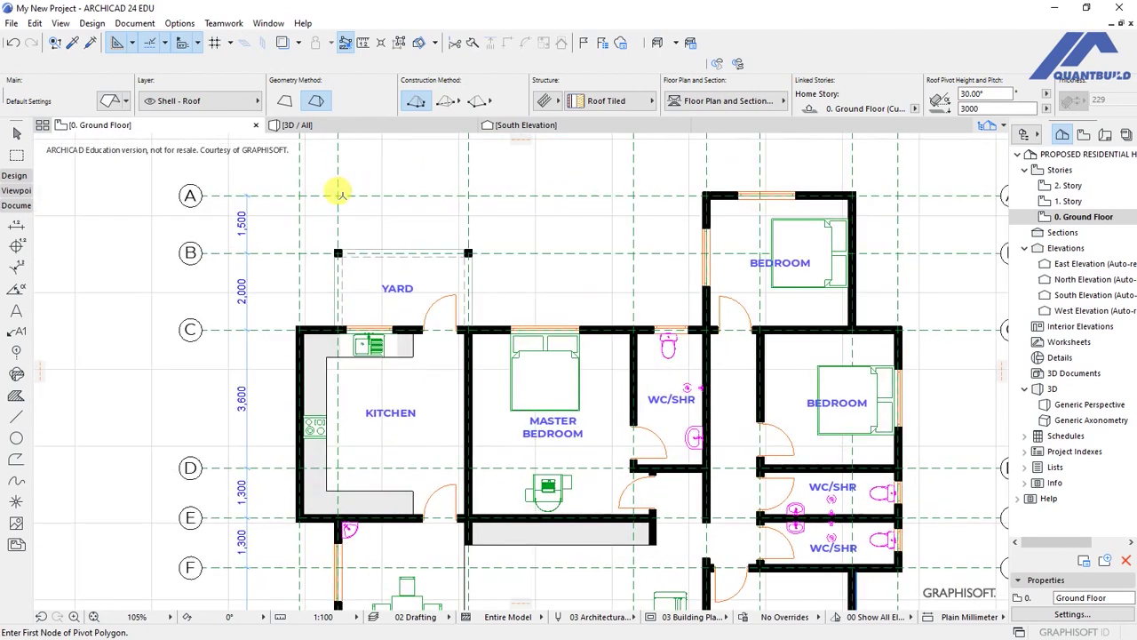
scroll(335, 244, up, 8)
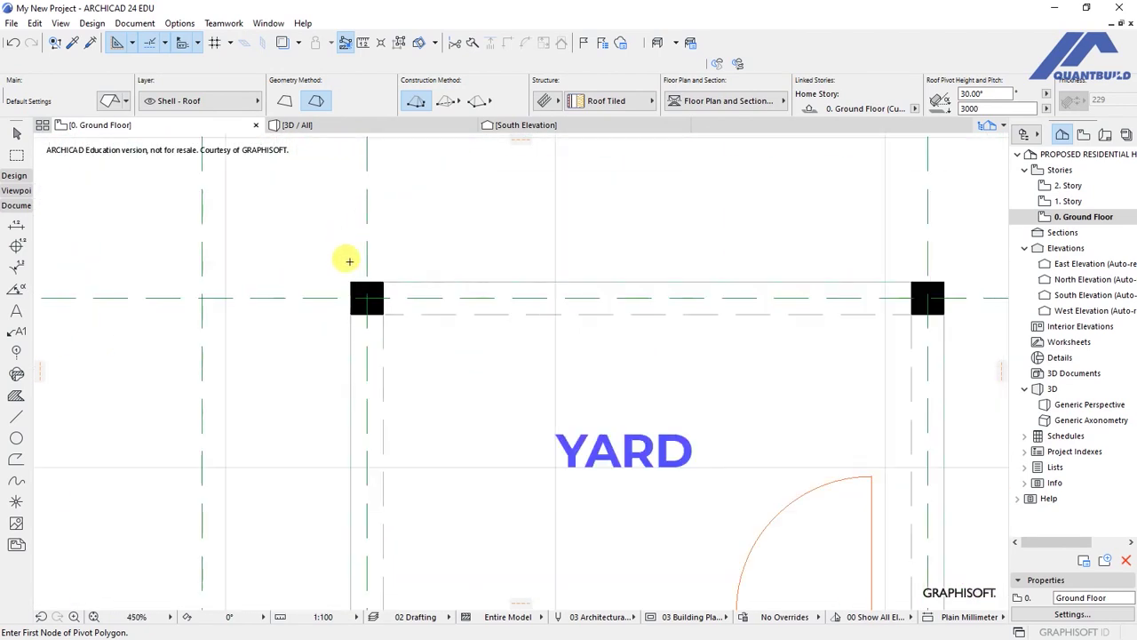
click(353, 282)
scroll(293, 229, down, 5)
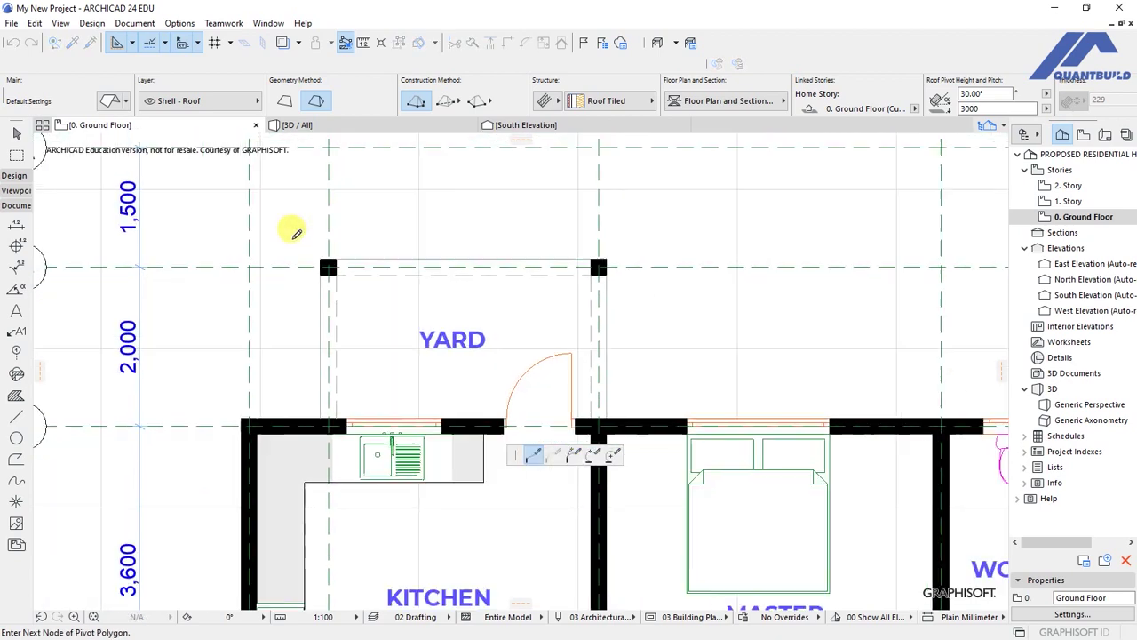
click(608, 253)
Continue the pivot polygon down the yard's east side and along the master bedroom's outer wall to the north bedroom wall
scroll(610, 338, down, 2)
scroll(613, 334, up, 4)
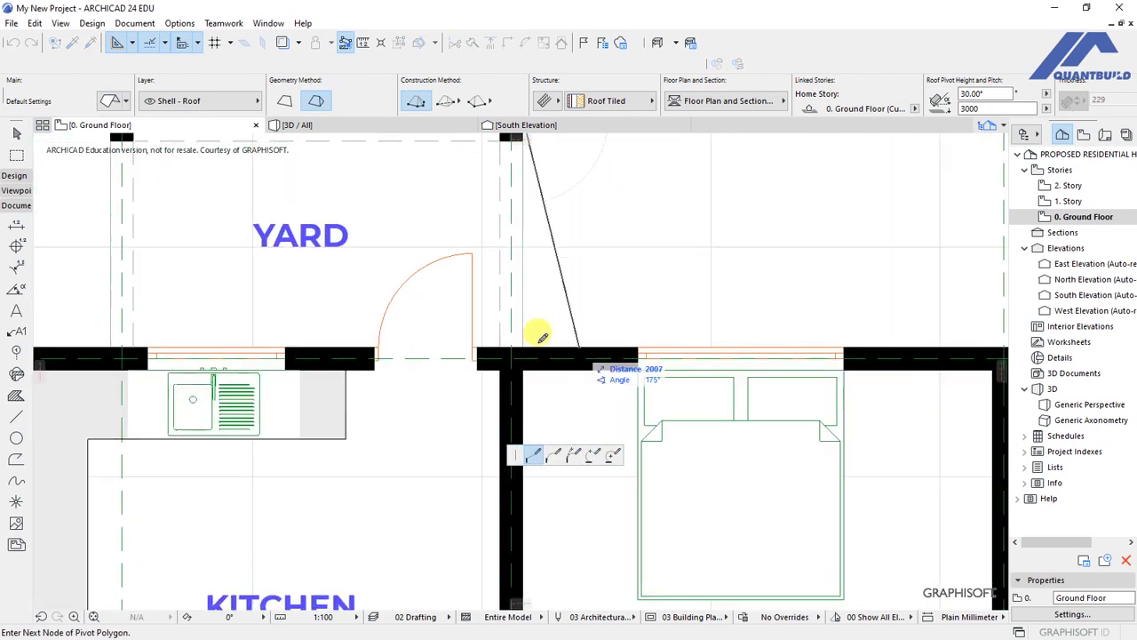
click(524, 340)
scroll(553, 317, down, 4)
scroll(718, 312, up, 4)
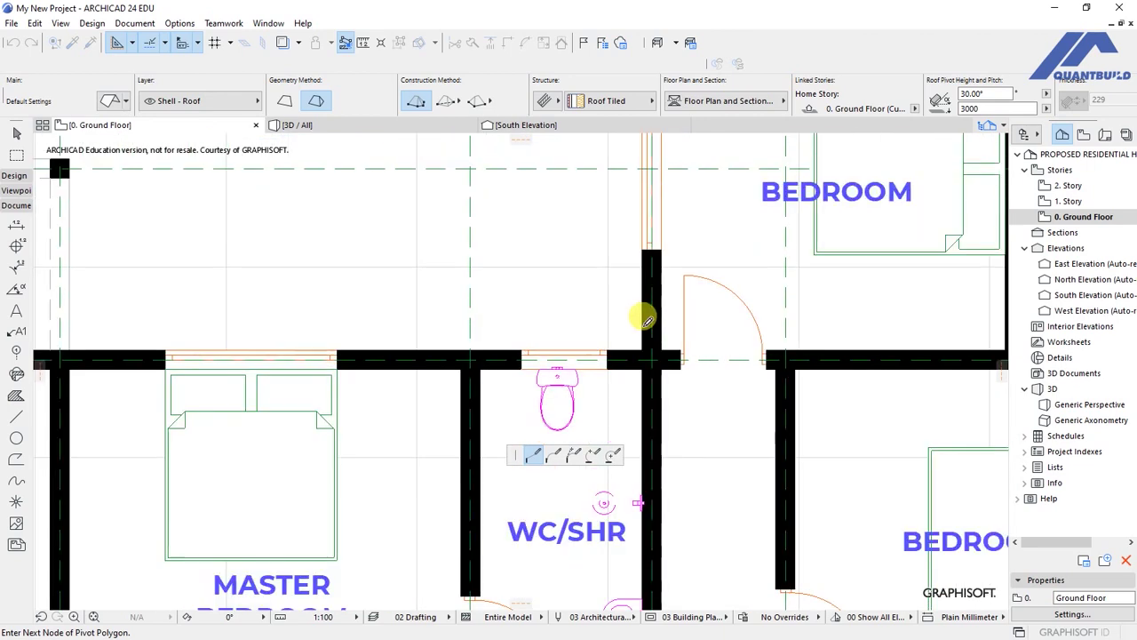
click(647, 336)
Trace the pivot polygon around the north bedroom's outer corners and on to the east wall corner at grid C
scroll(551, 325, down, 3)
scroll(516, 211, up, 4)
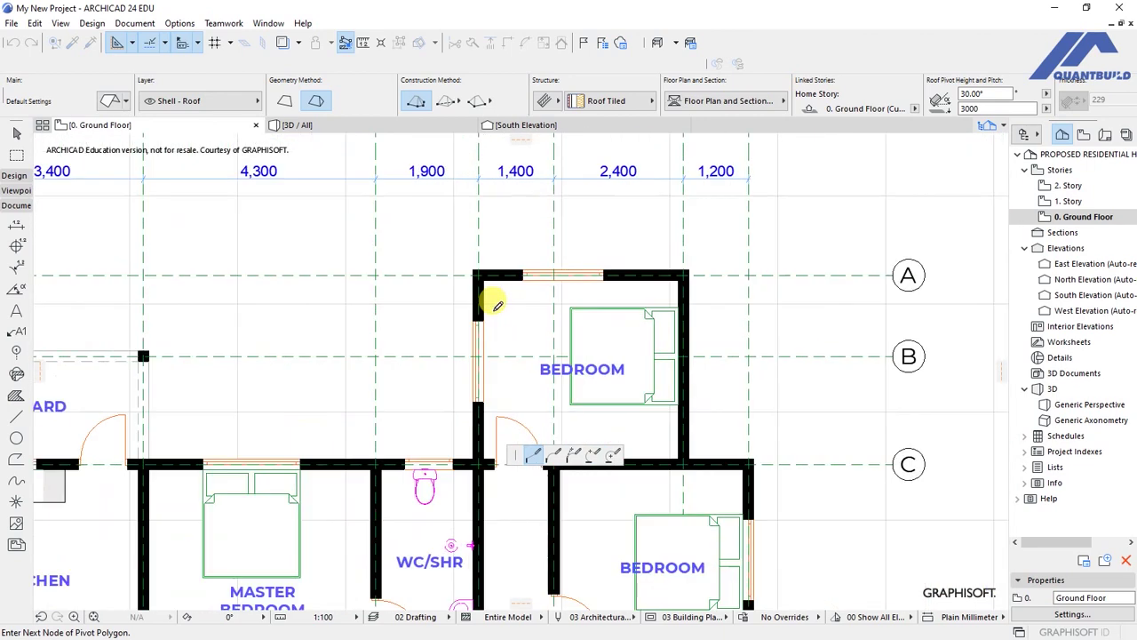
click(469, 263)
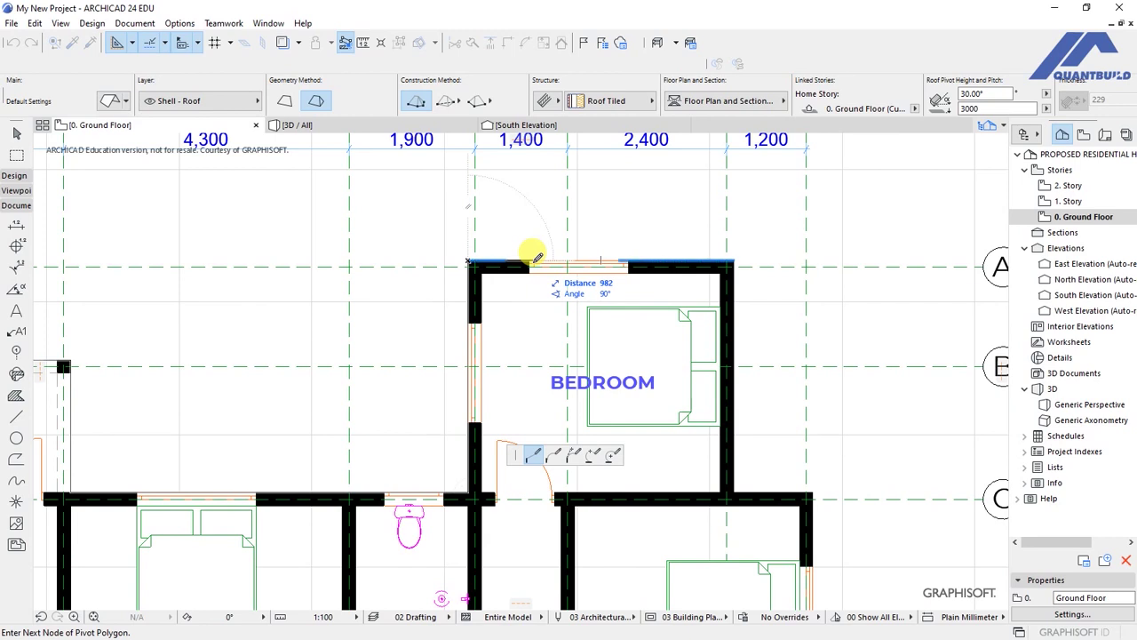
click(734, 263)
scroll(665, 362, up, 2)
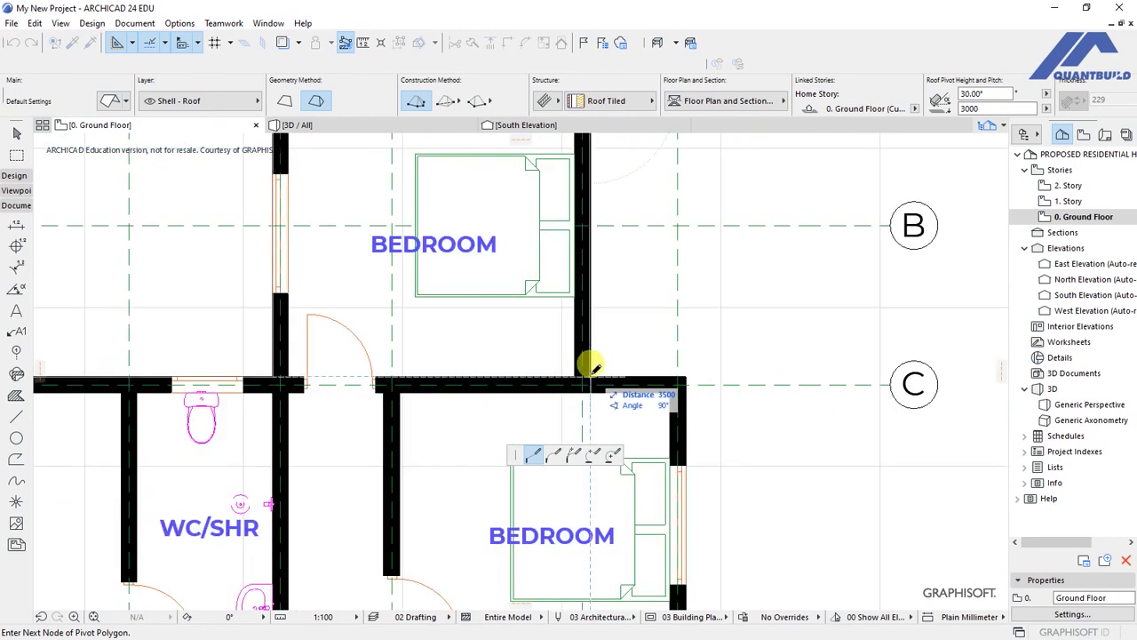
click(668, 362)
Trace the pivot polygon down the east walls, around the south bedroom and along grid G to the entry porch
scroll(587, 222, down, 3)
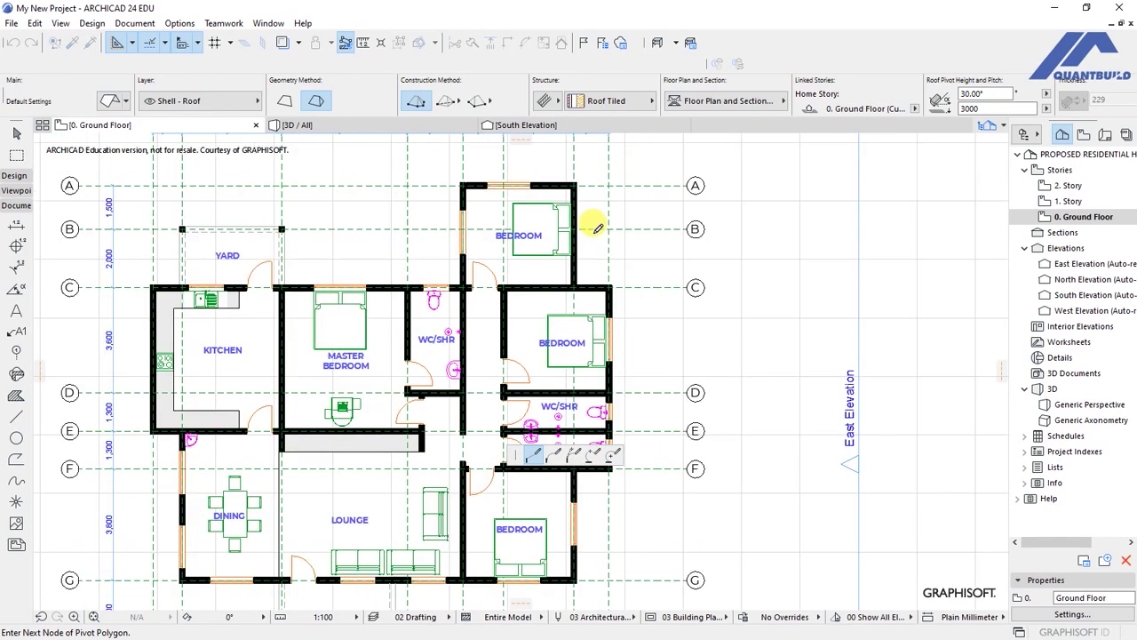
scroll(702, 272, up, 2)
scroll(702, 272, down, 3)
scroll(702, 294, up, 3)
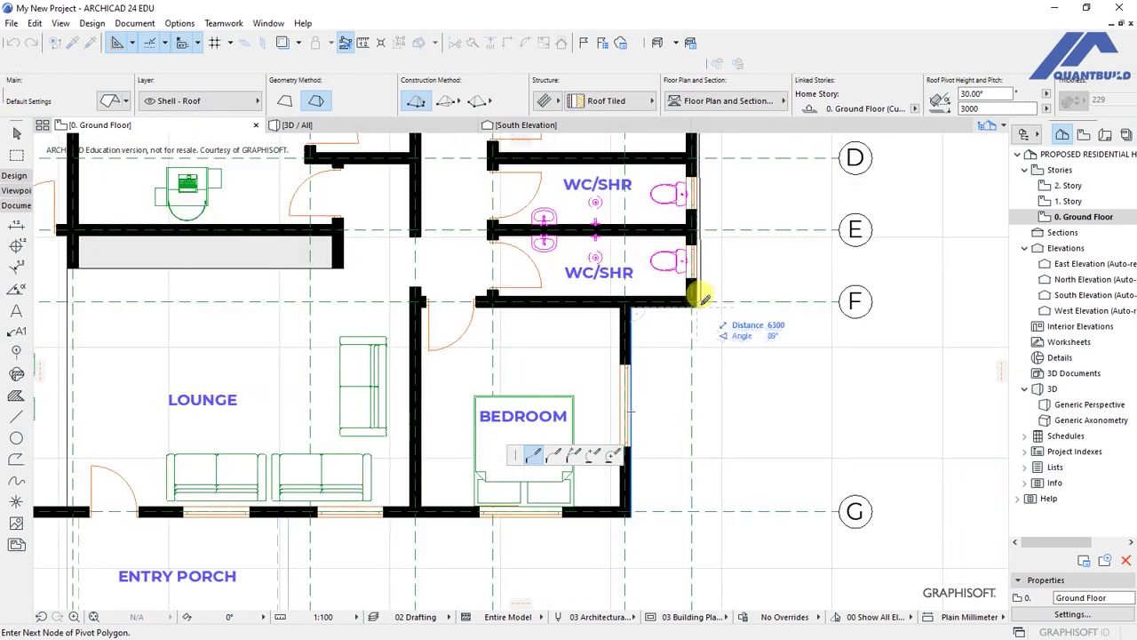
click(626, 511)
scroll(627, 507, down, 3)
click(537, 408)
Trace the pivot polygon around the outer corners of the entry porch and back to the house wall
scroll(537, 408, up, 4)
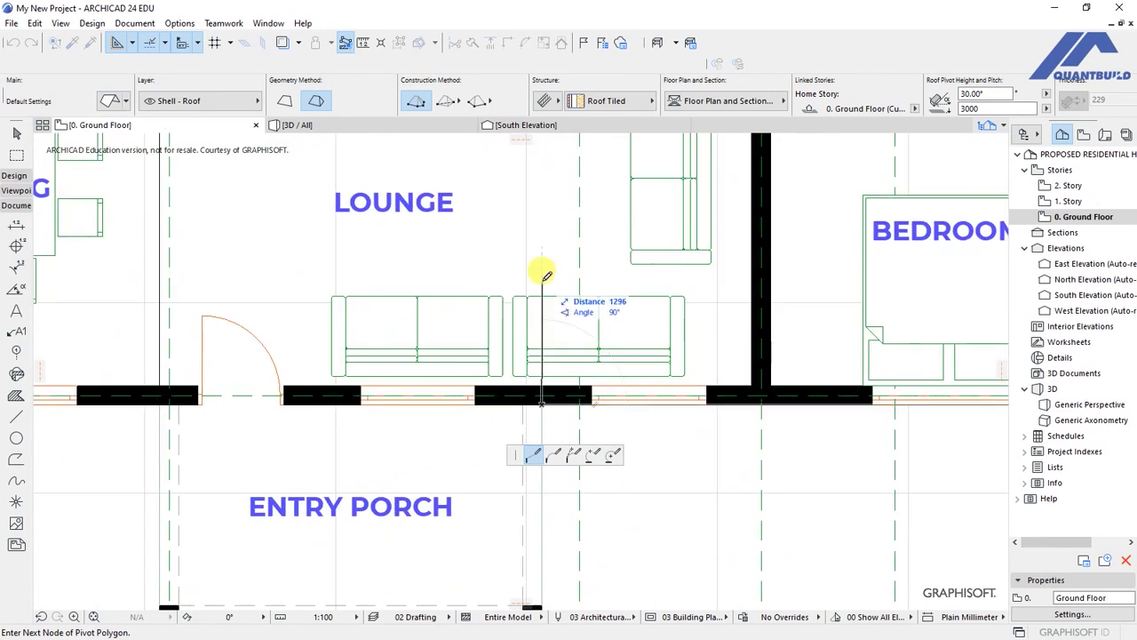
middle_drag(547, 276, 569, 187)
click(563, 527)
click(192, 527)
click(183, 317)
Continue the pivot polygon around the dining room's southwest corner and up its west wall to the kitchen at grid E
scroll(242, 326, left, 5)
scroll(241, 325, up, 2)
click(251, 410)
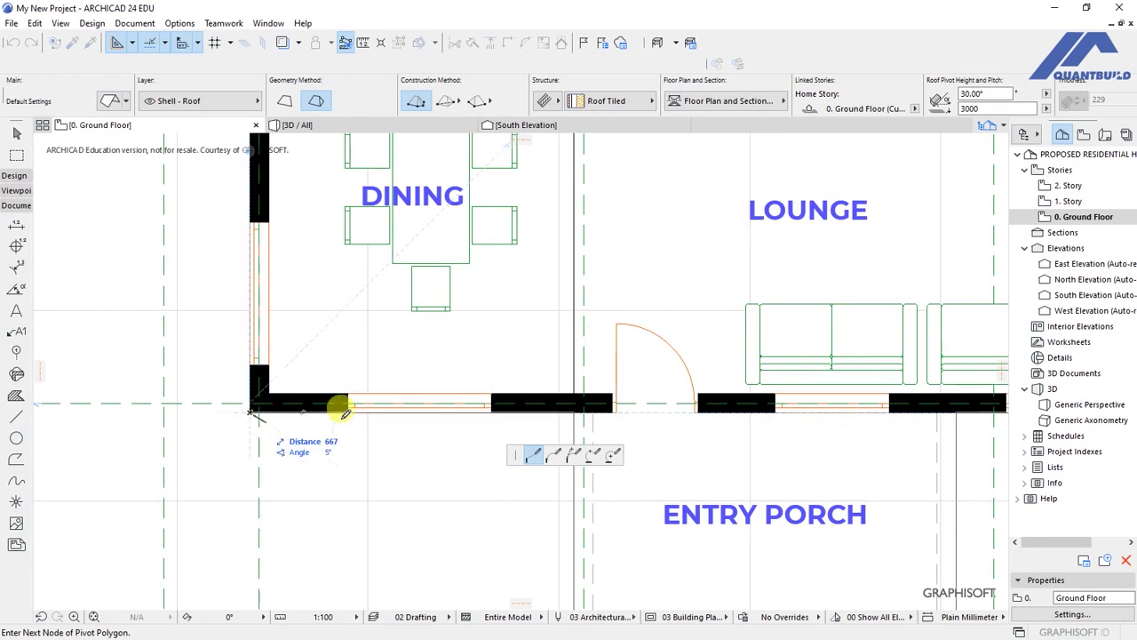
middle_drag(296, 364, 290, 605)
click(247, 161)
Trace the pivot polygon around the kitchen's outer walls and close it at the yard's northwest column to create the roof
scroll(152, 158, down, 2)
middle_drag(159, 169, 261, 323)
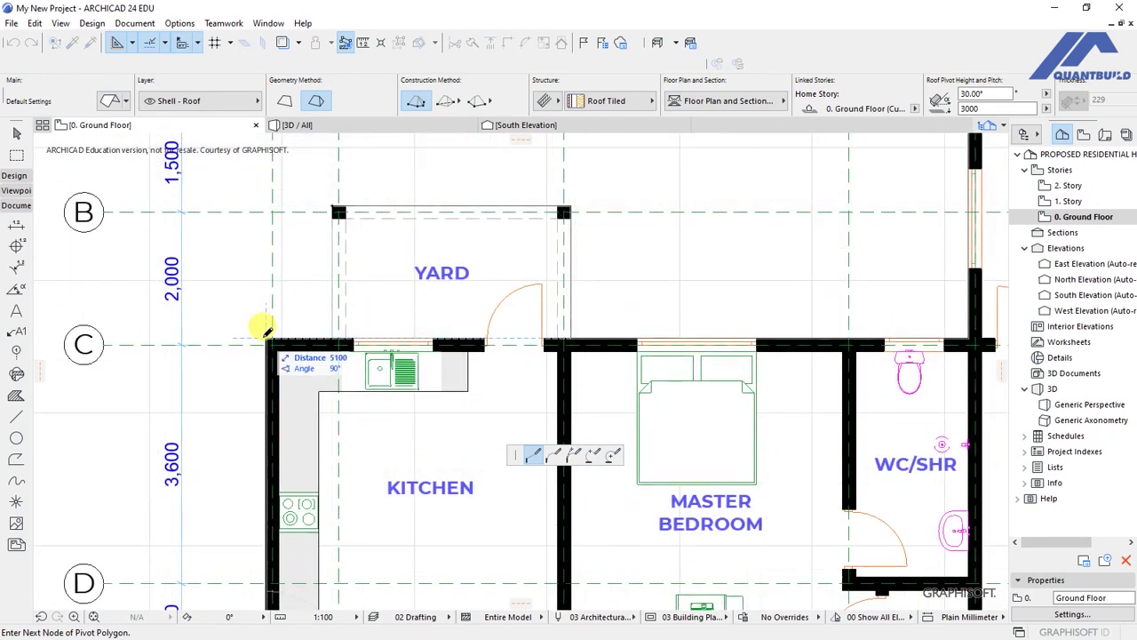
click(333, 339)
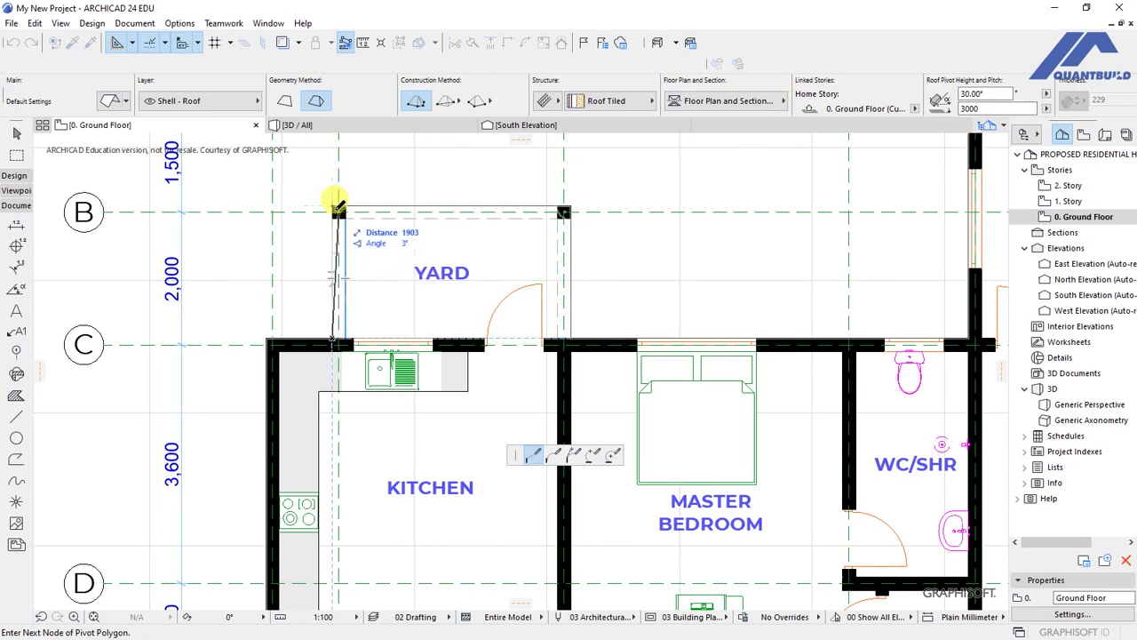
click(337, 200)
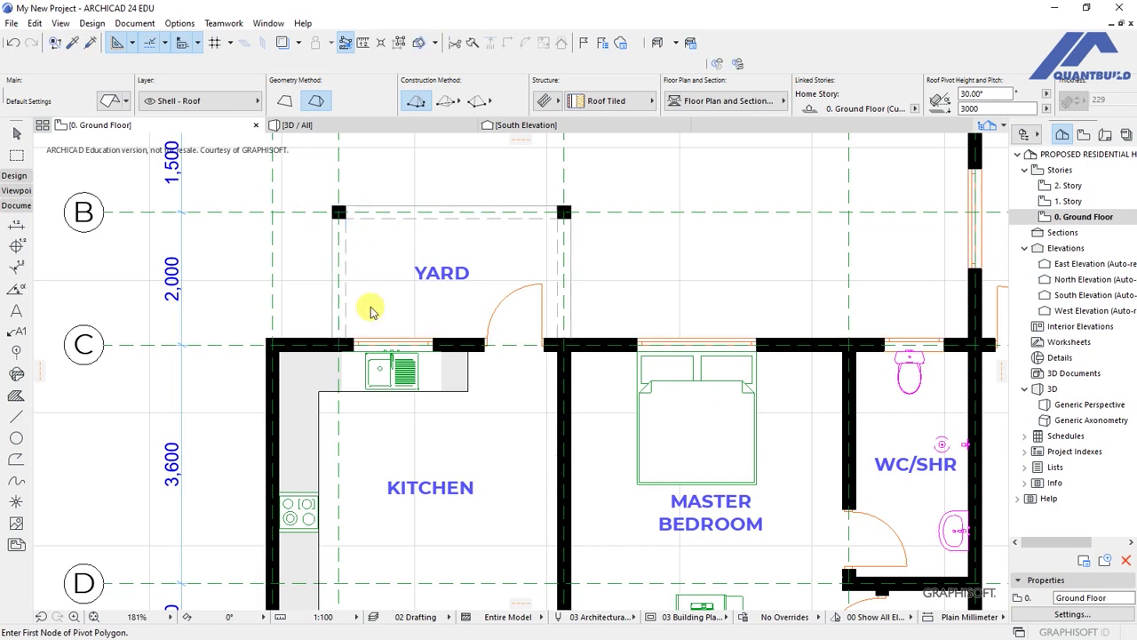
Select the new roof on the floor plan and inspect it from different sides in the 3D view
scroll(299, 238, down, 3)
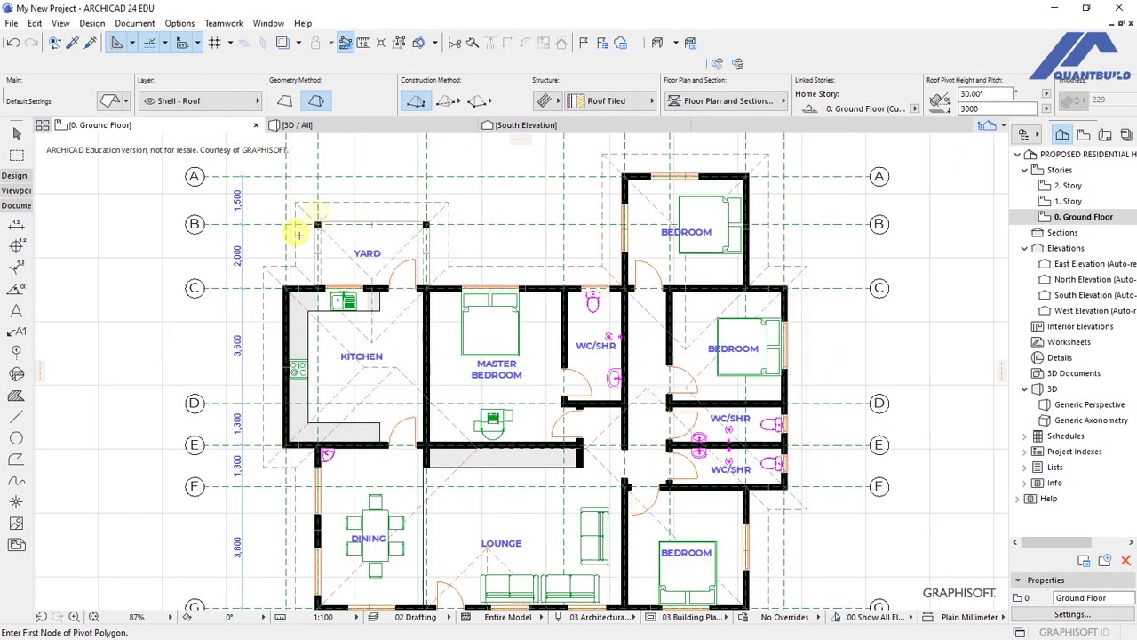
scroll(329, 217, up, 1)
scroll(334, 218, up, 3)
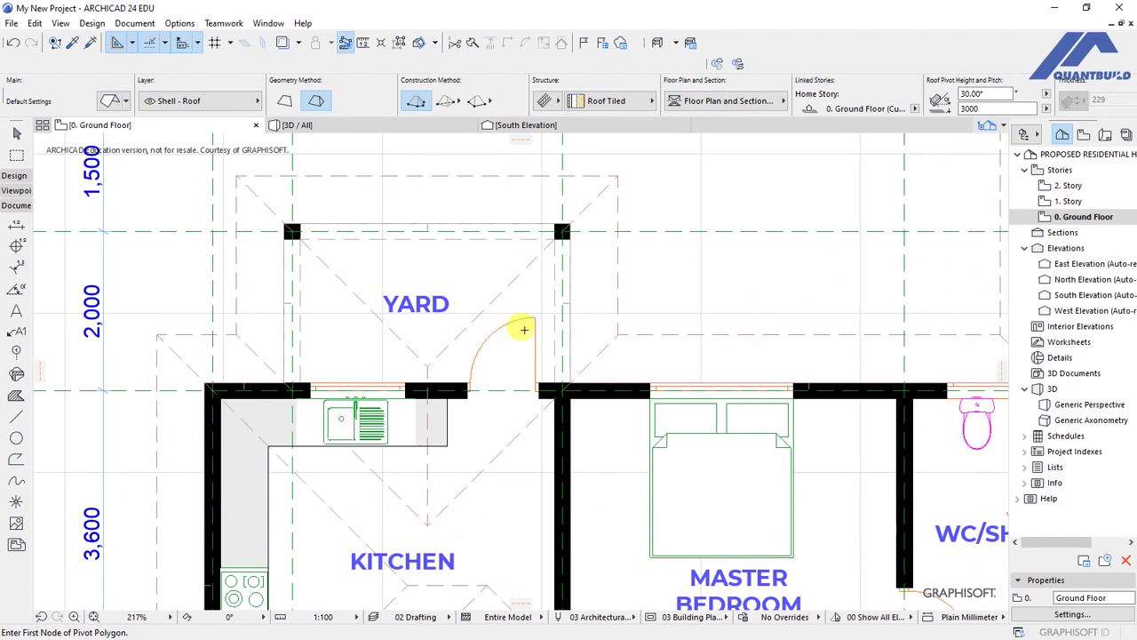
click(616, 181)
scroll(414, 251, down, 5)
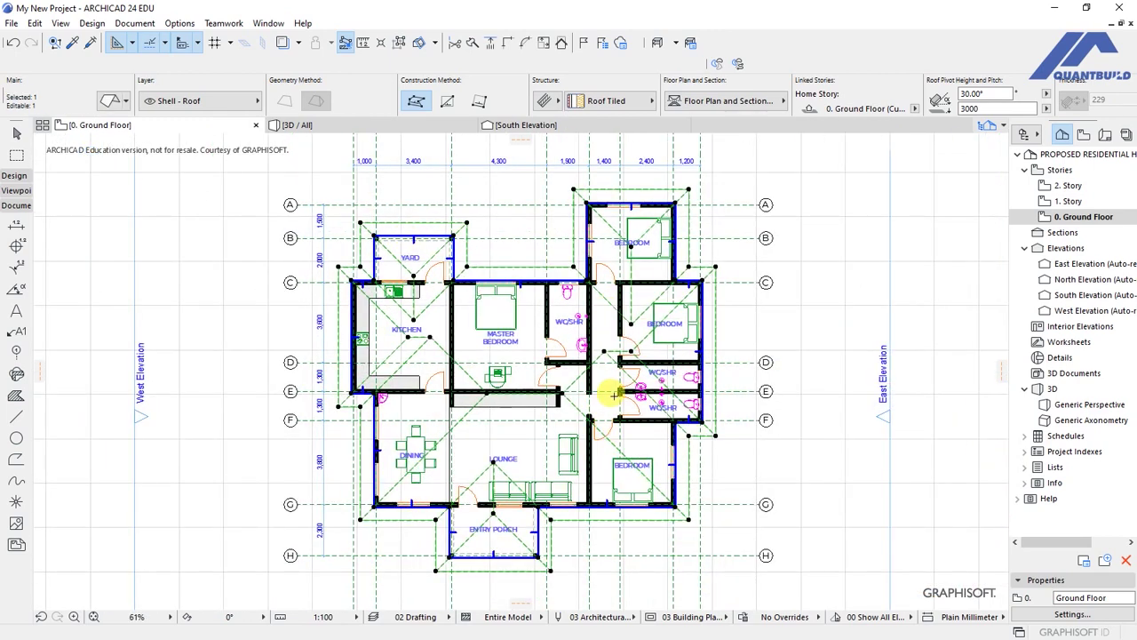
scroll(614, 394, up, 1)
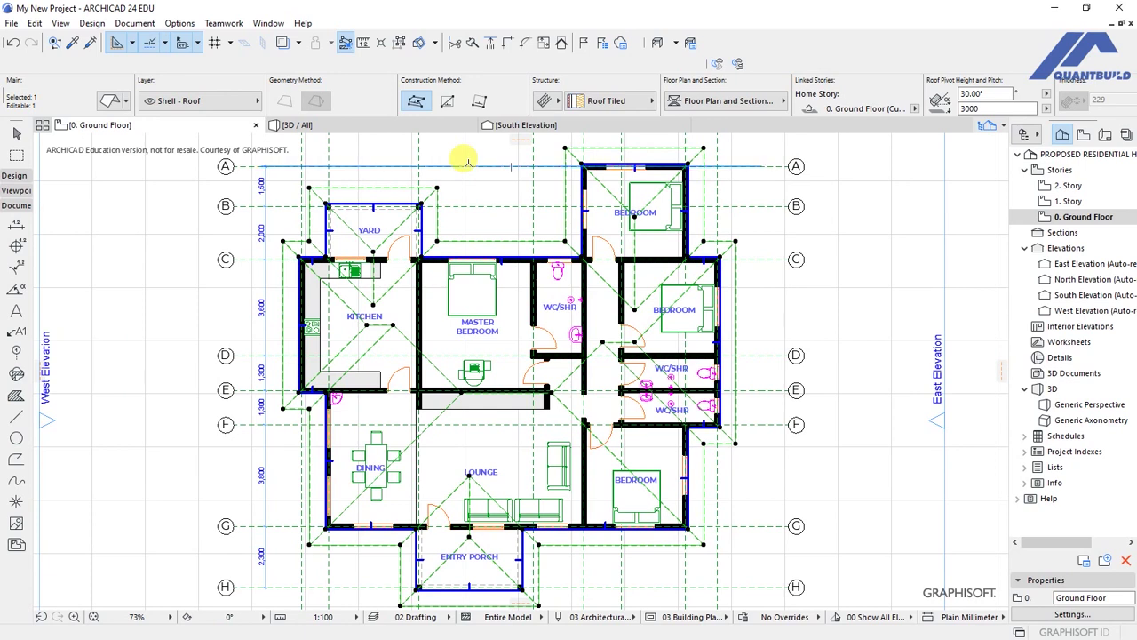
key(F3)
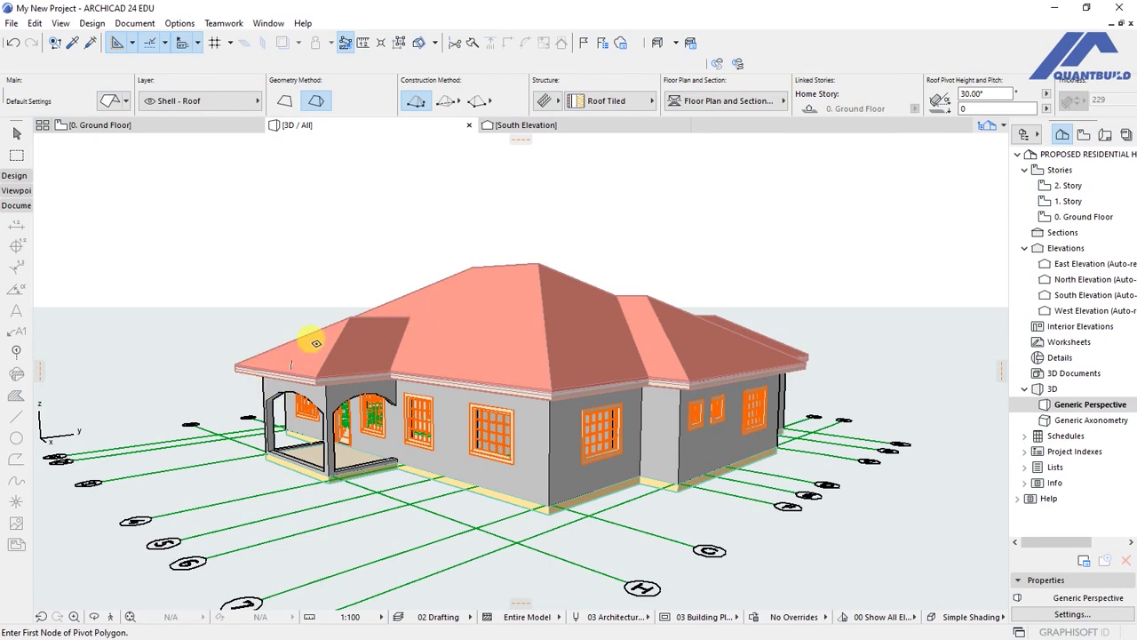
shift+middle_drag(315, 343, 769, 428)
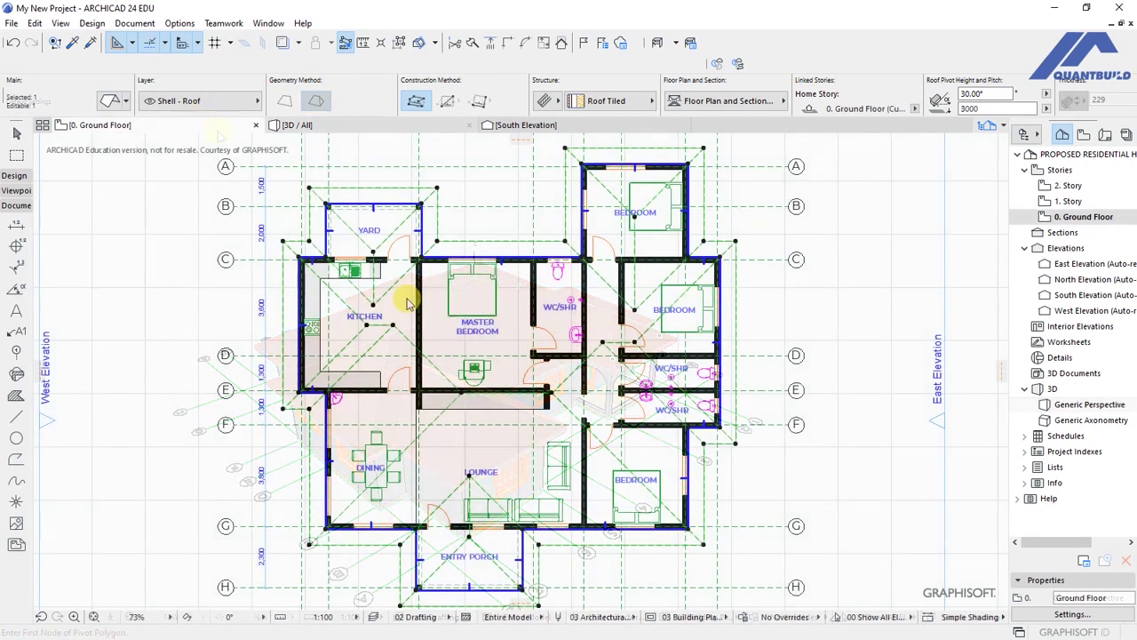
Return to the ground floor plan and examine the roof outline around the entry porch
scroll(462, 405, down, 4)
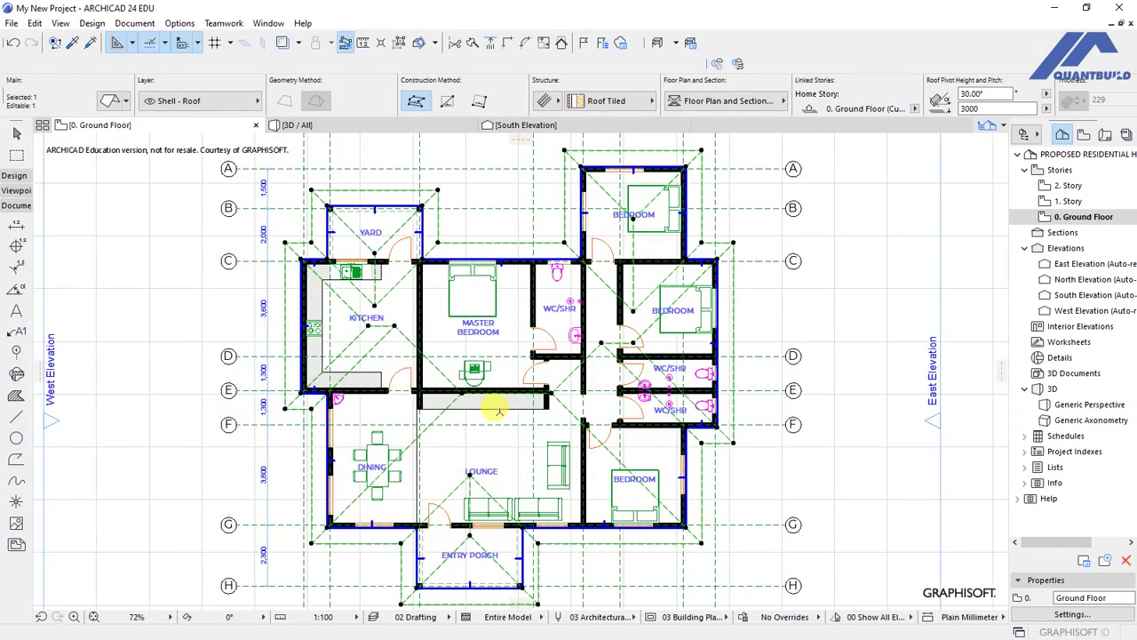
scroll(462, 406, up, 7)
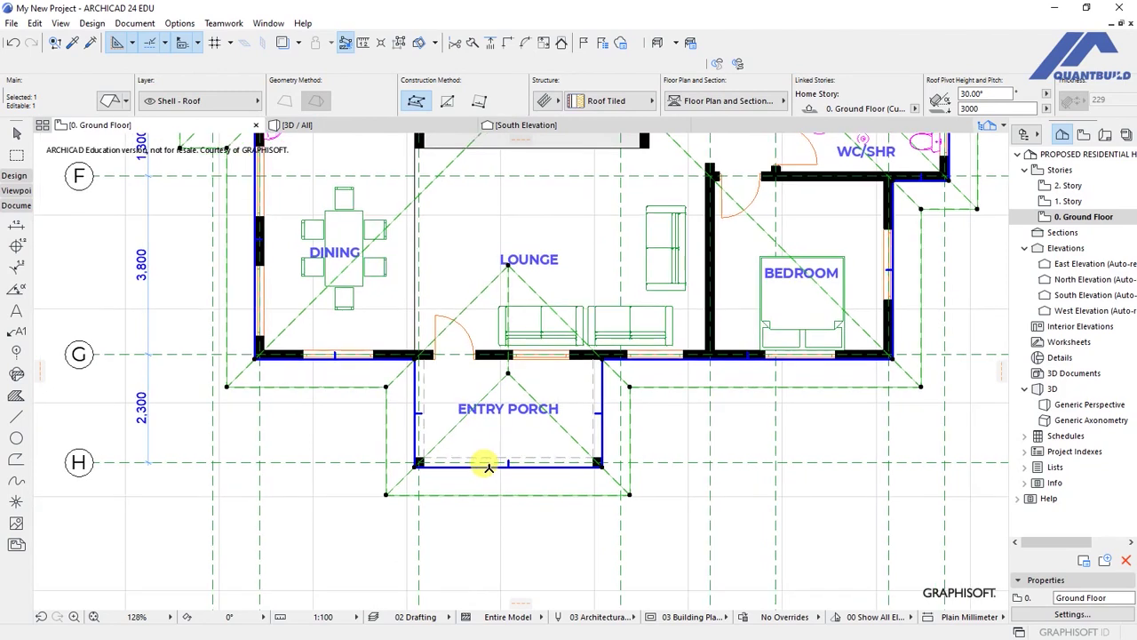
scroll(488, 466, up, 2)
scroll(417, 506, down, 3)
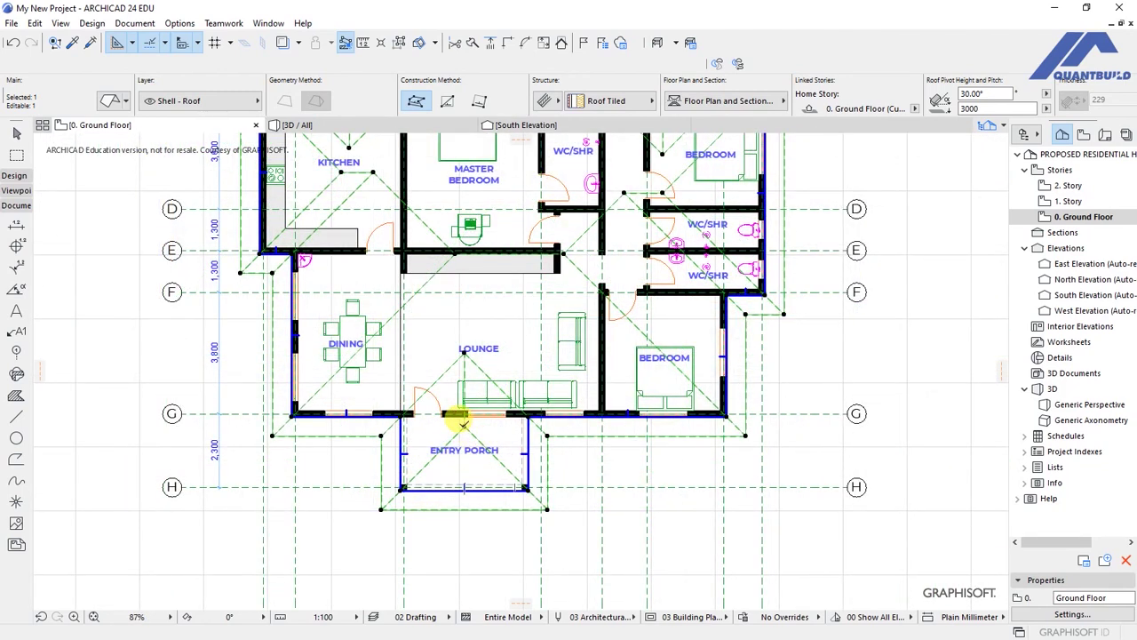
Stretch the roof's horizontal ridge over the entry porch outward to a 90° end pitch, forming a gable
click(462, 418)
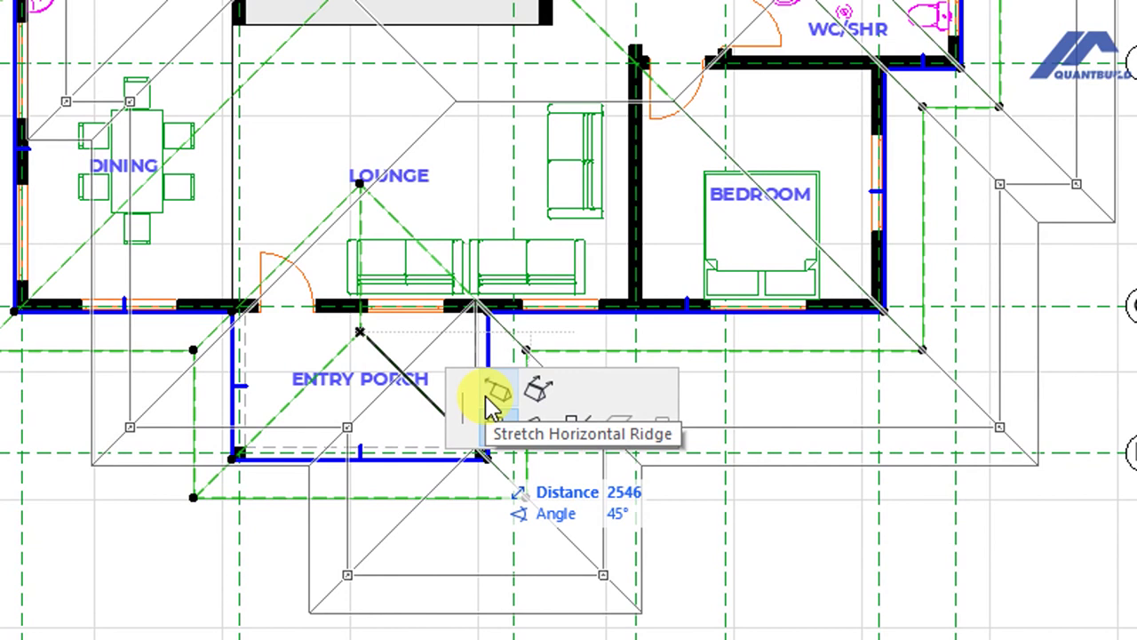
click(491, 394)
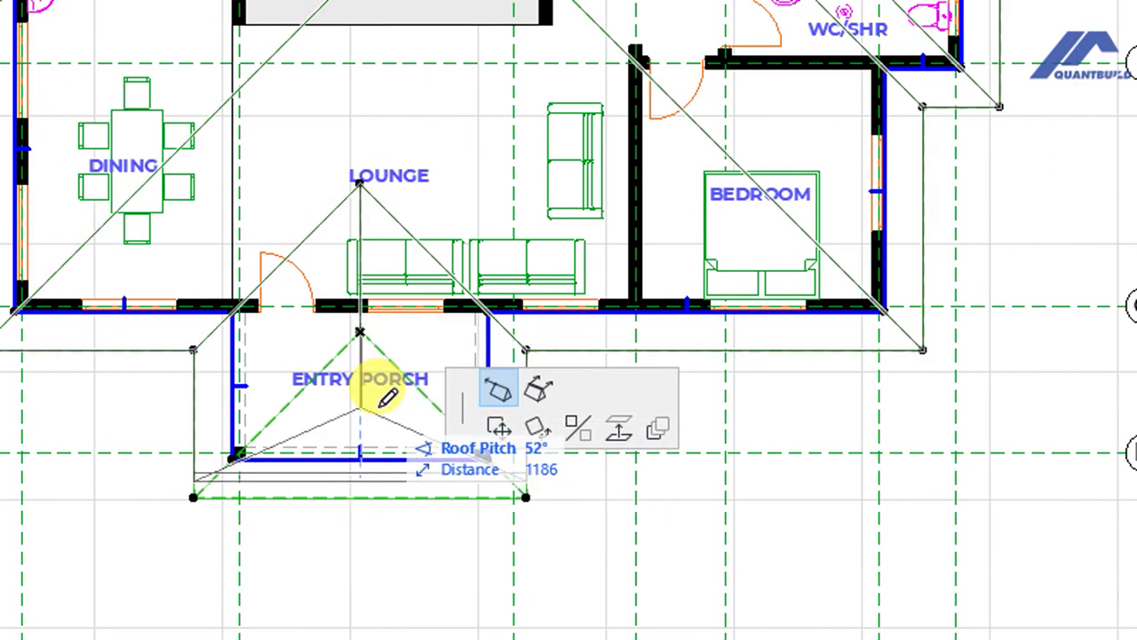
scroll(380, 391, up, 2)
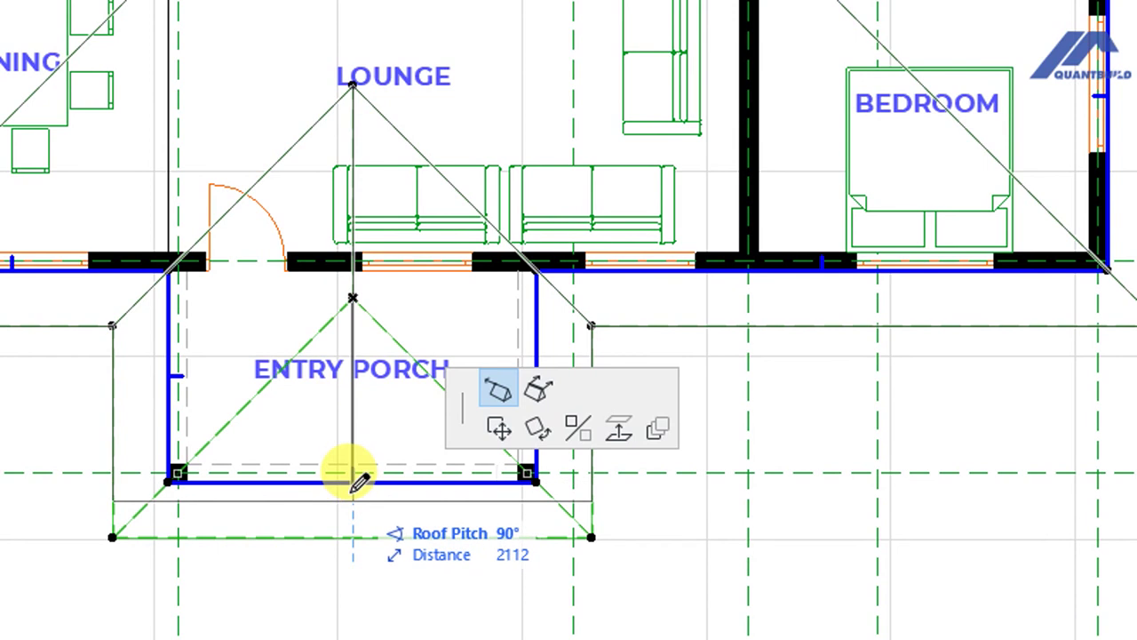
click(352, 479)
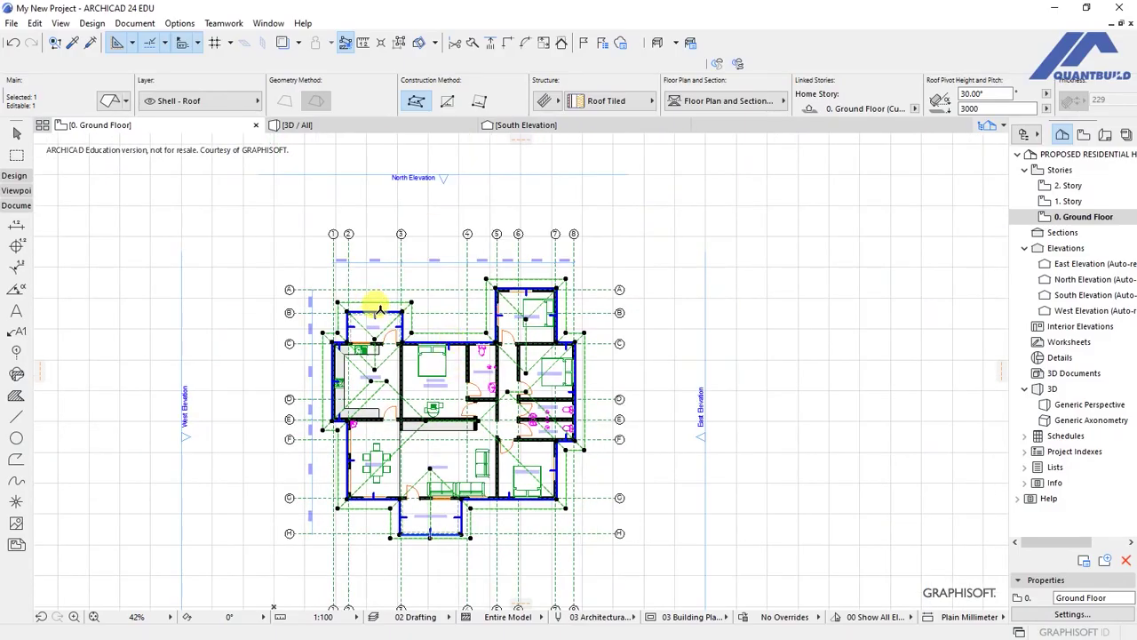
Stretch the horizontal ridge over the yard outward to a 90° end pitch, forming a gable
scroll(374, 302, up, 5)
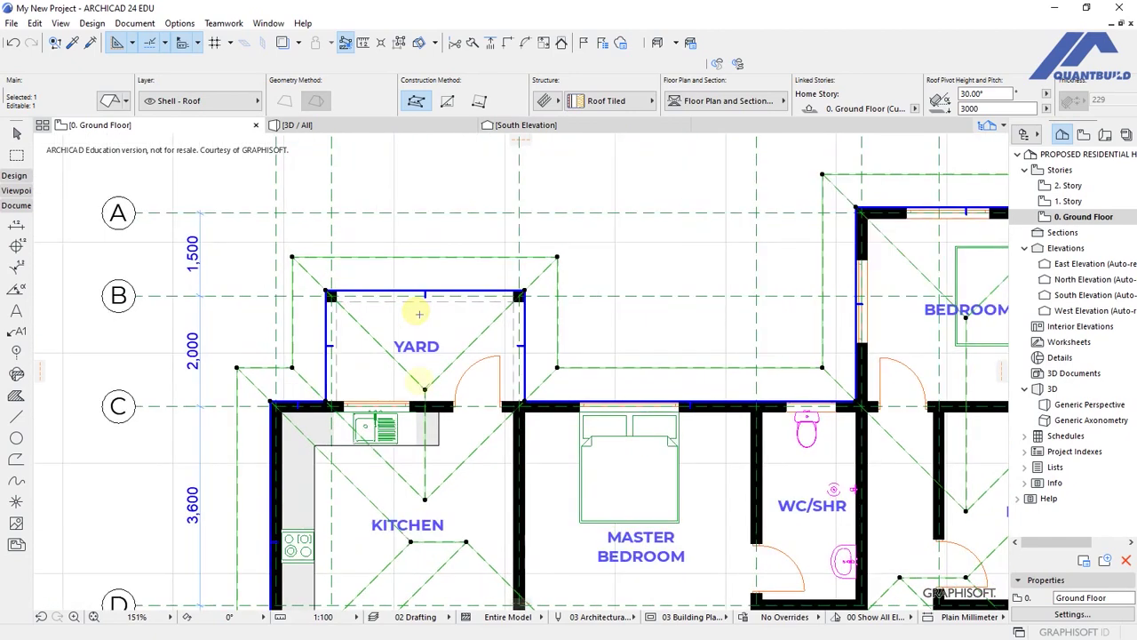
click(425, 388)
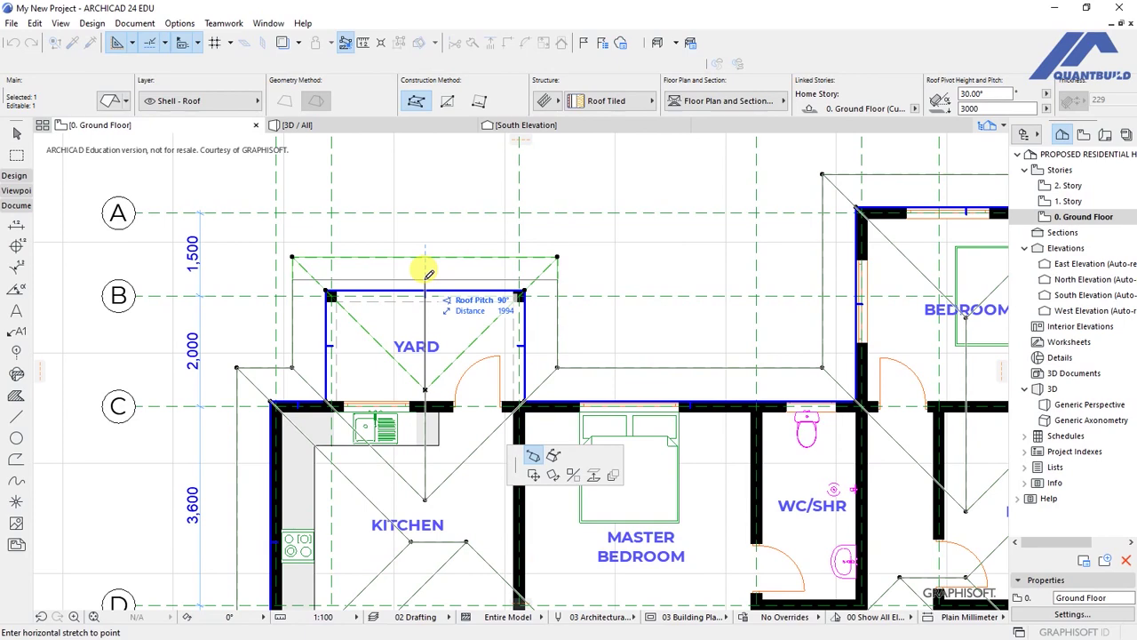
scroll(427, 267, down, 5)
Stretch the horizontal ridge over the north bedroom at grid A outward to a 90° end pitch, forming a gable
scroll(427, 261, up, 3)
scroll(427, 261, up, 2)
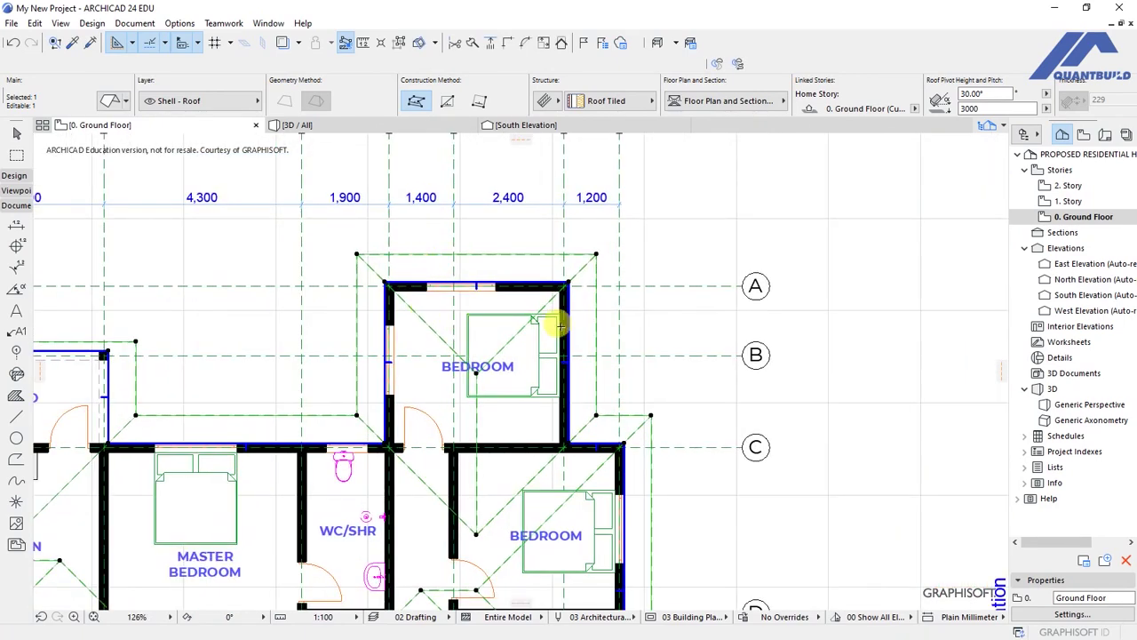
scroll(669, 280, down, 6)
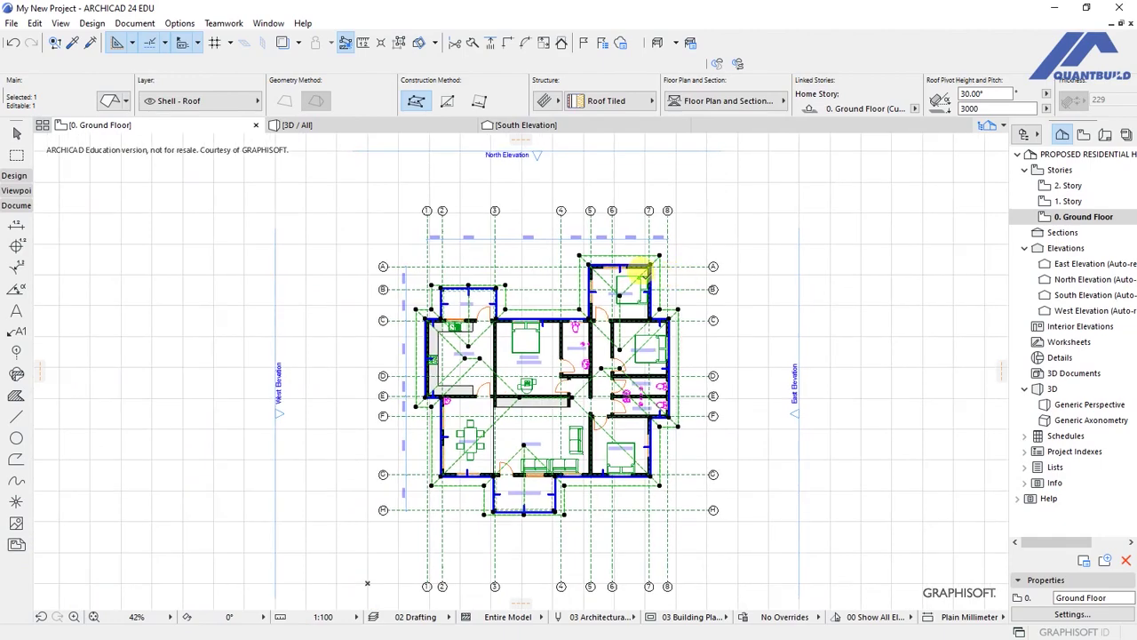
scroll(622, 260, up, 6)
click(662, 407)
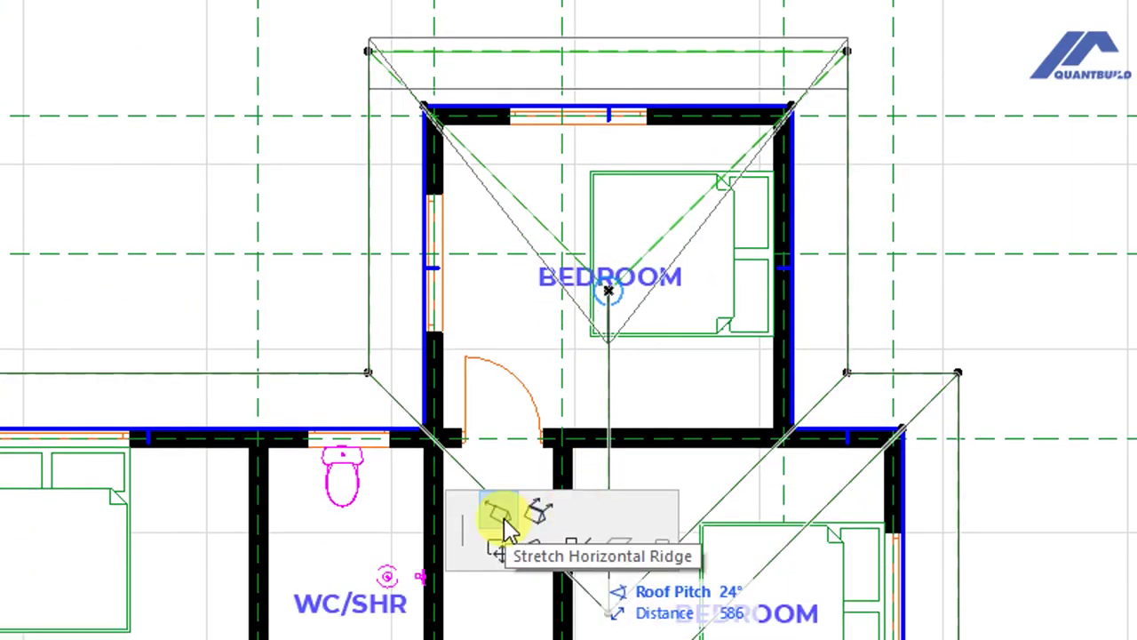
click(503, 529)
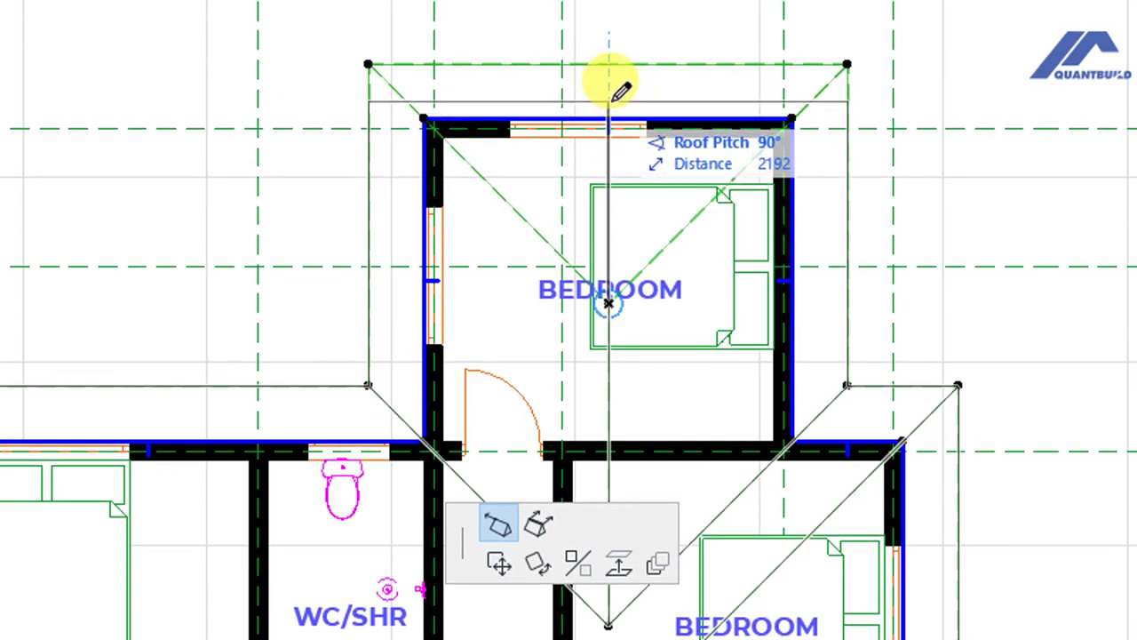
click(610, 93)
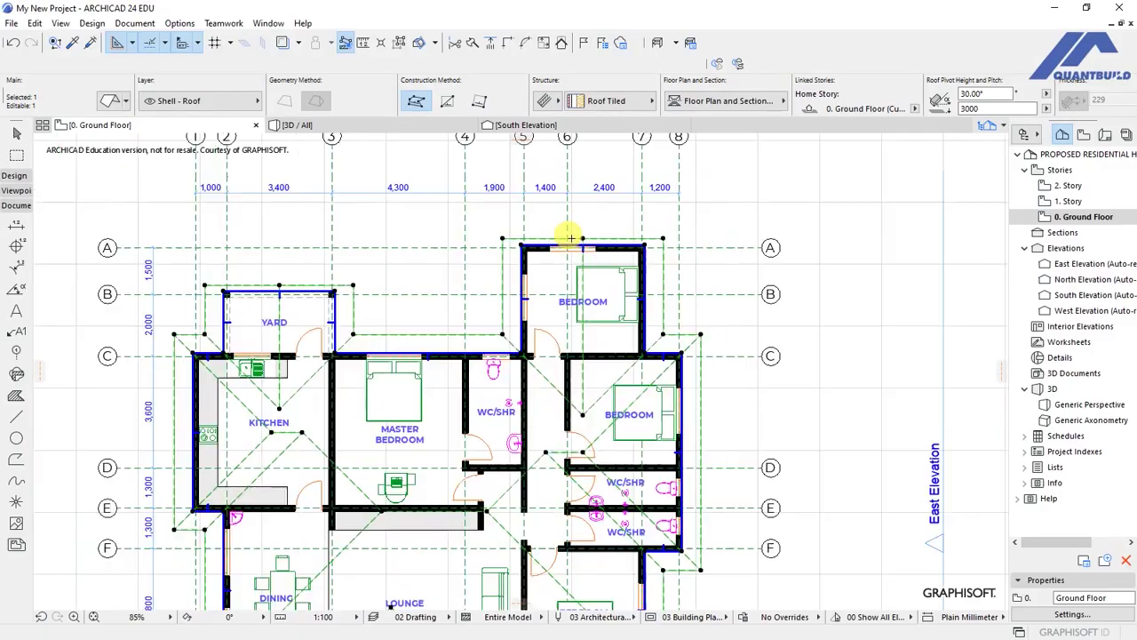
Display the house in 3D and inspect the gabled roof ends from different sides
scroll(499, 307, down, 2)
scroll(479, 324, up, 3)
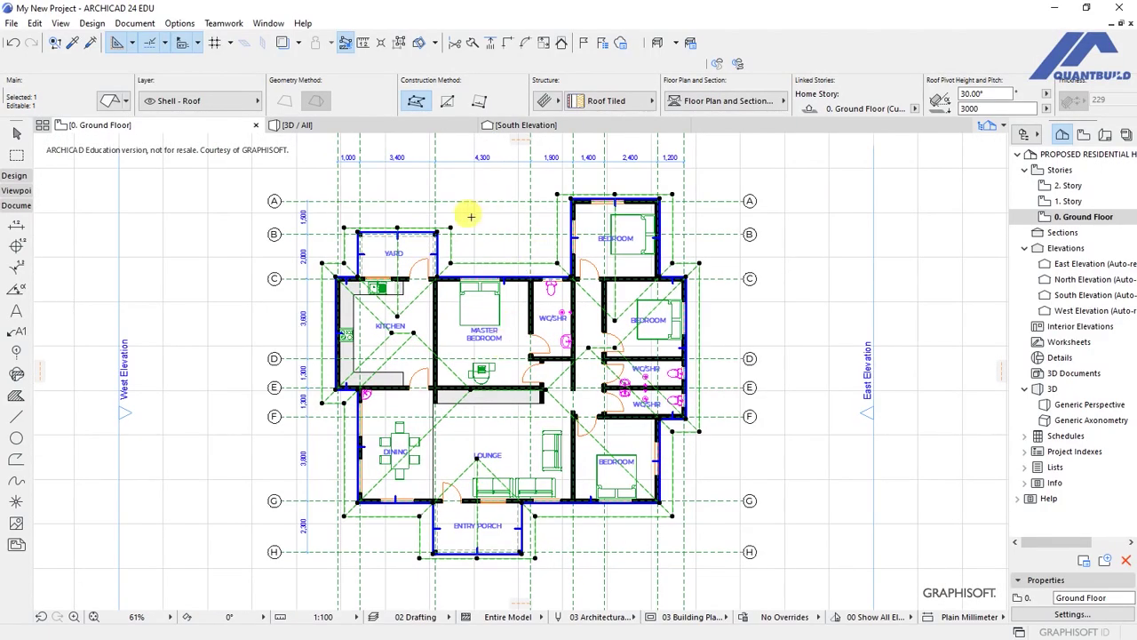
scroll(471, 216, up, 4)
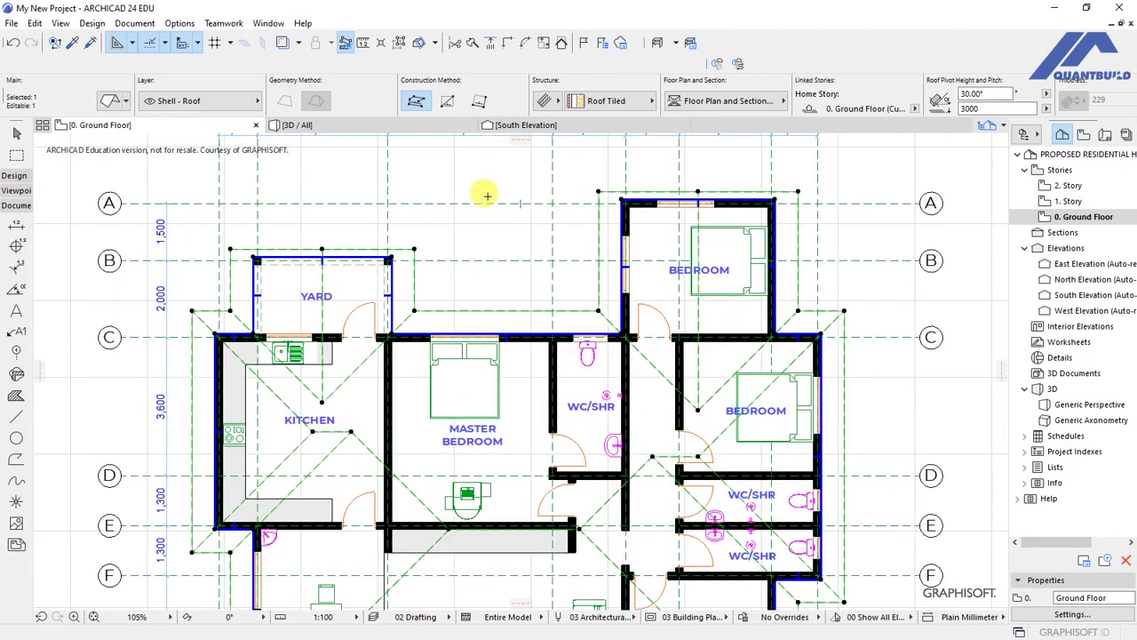
key(F3)
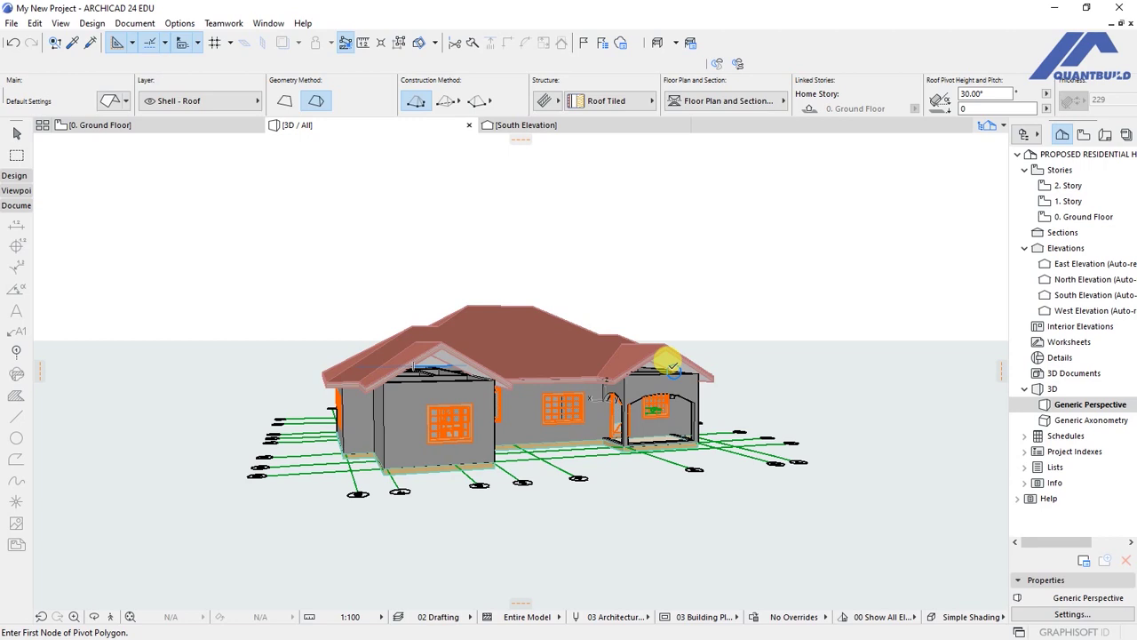
shift+middle_drag(609, 262, 562, 300)
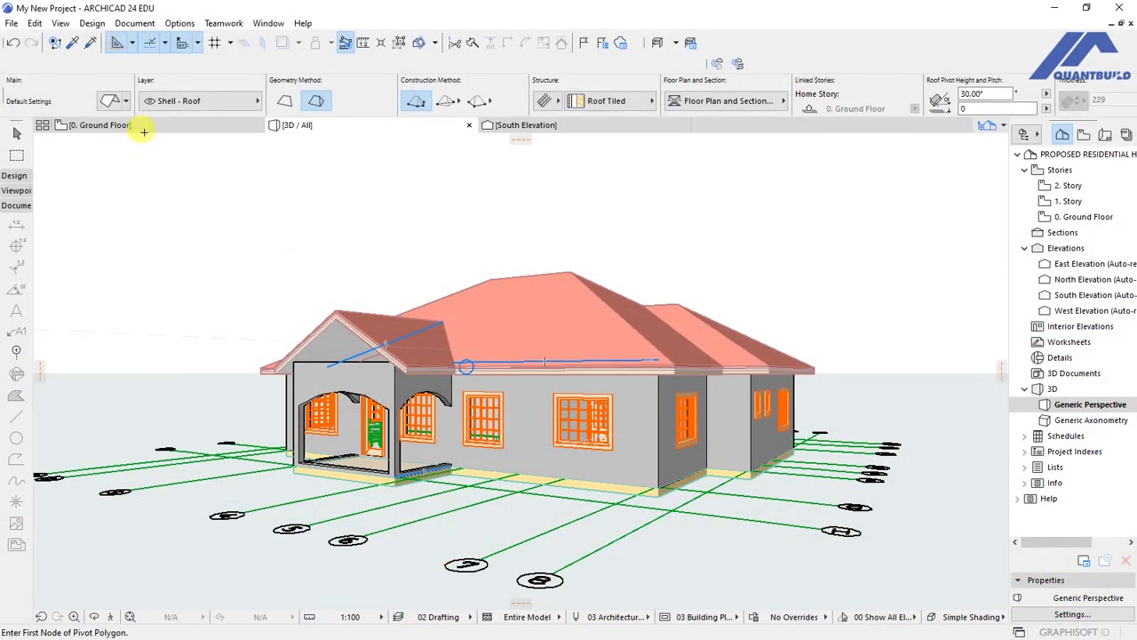
Return to the ground floor plan and examine the roof outline around the yard and kitchen, leaving nothing selected
click(124, 125)
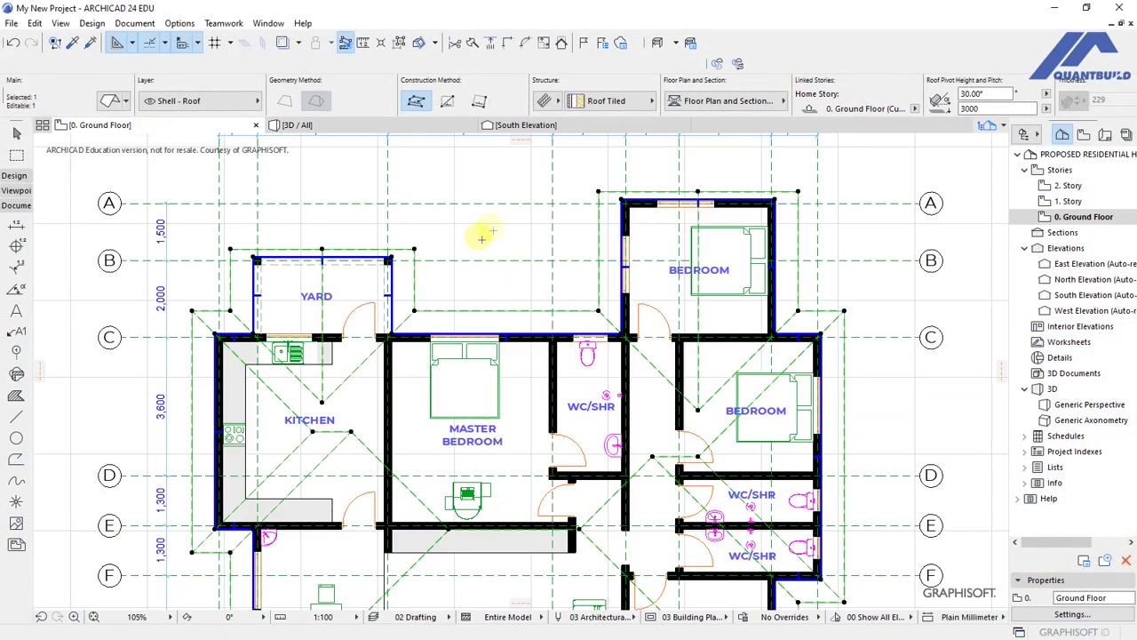
key(Escape)
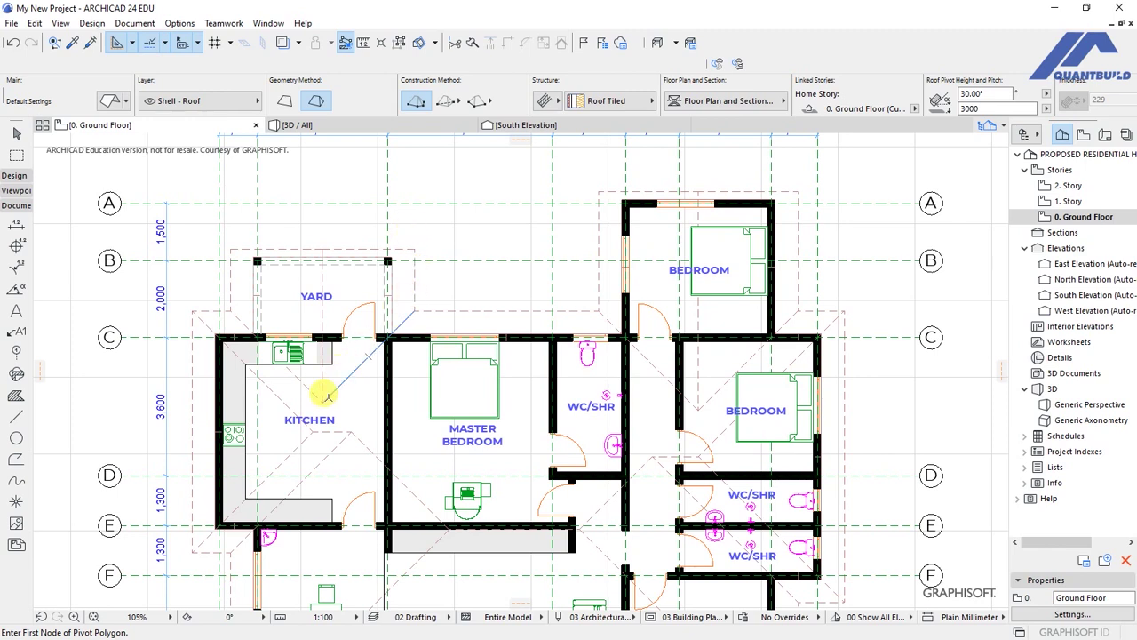
click(317, 327)
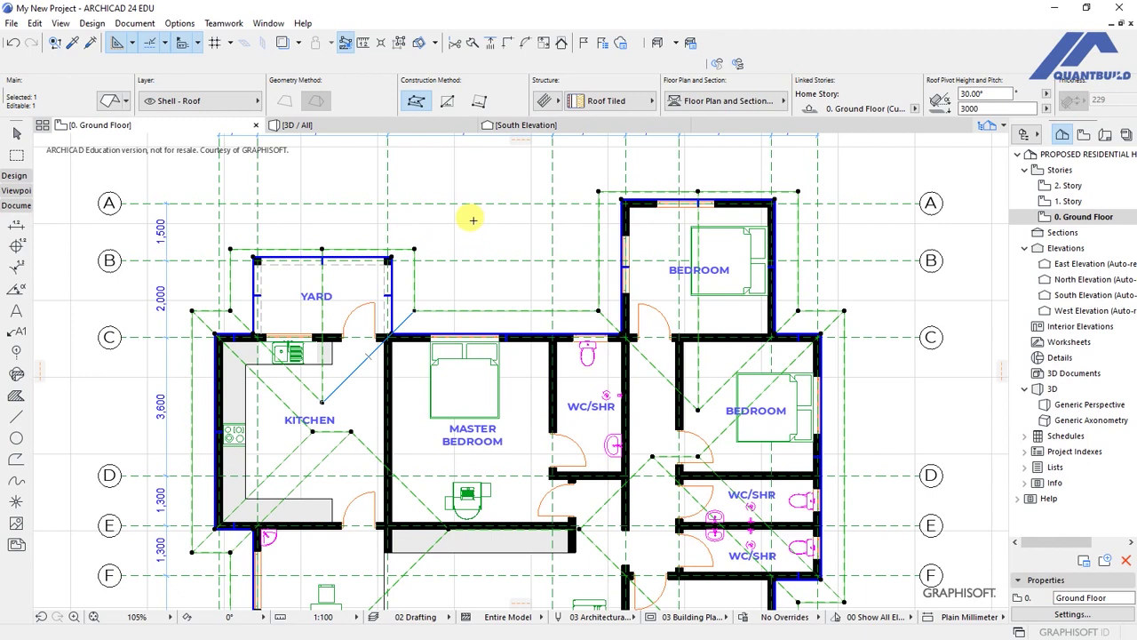
key(Escape)
Draw a 600 mm line straight out from the outer edge of the entry porch's southwest column, perpendicular to grid H
scroll(450, 183, down, 5)
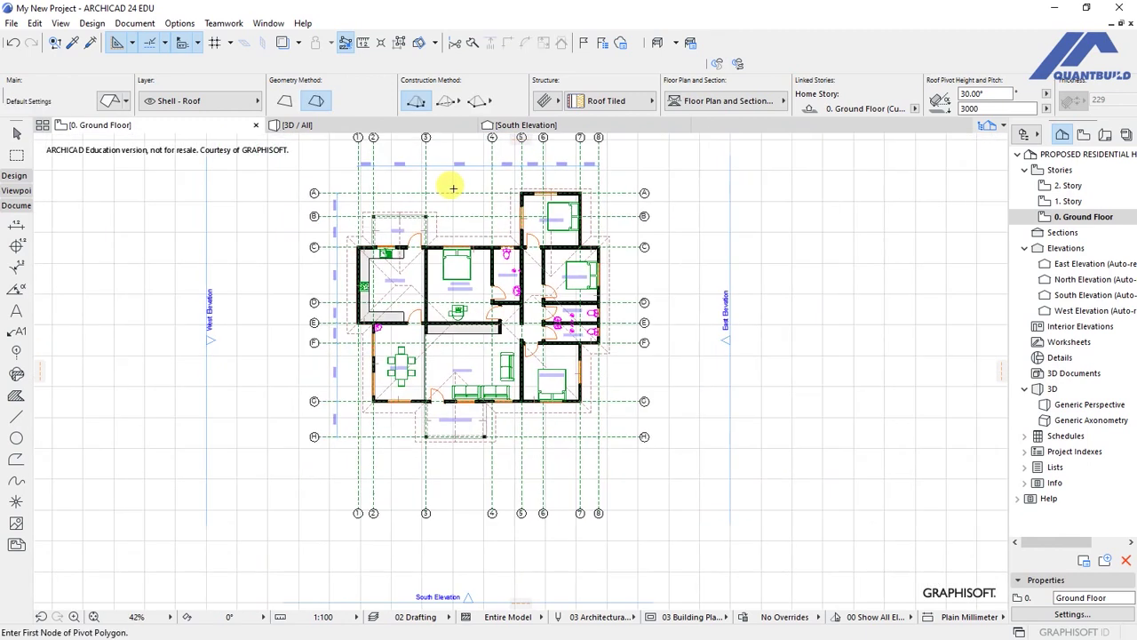
scroll(462, 431, up, 8)
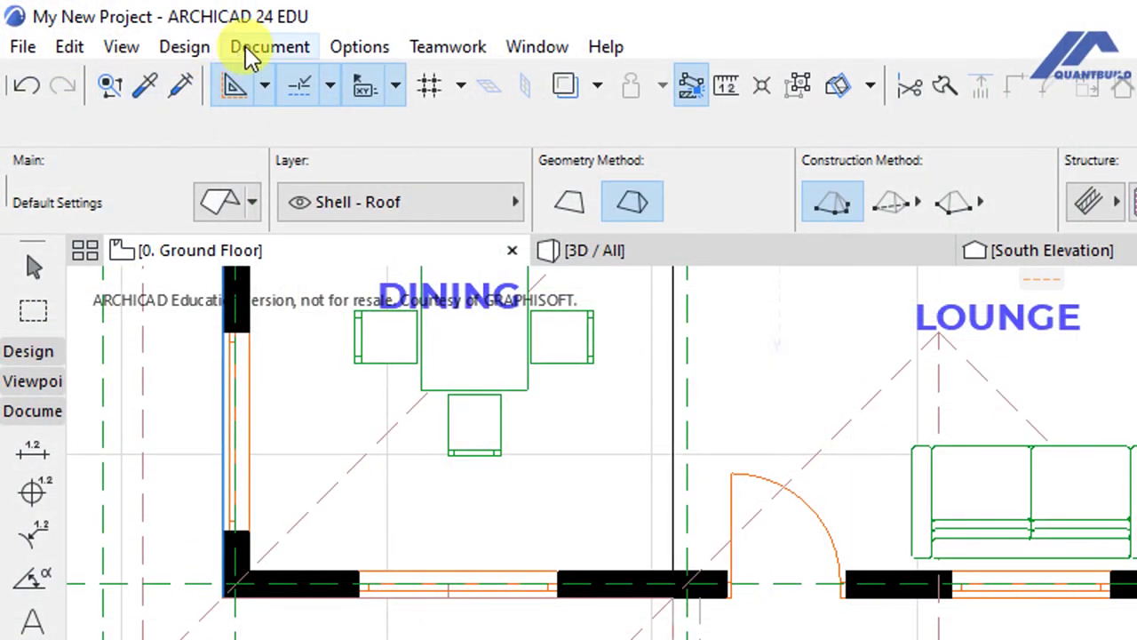
click(251, 53)
mouse_move(279, 94)
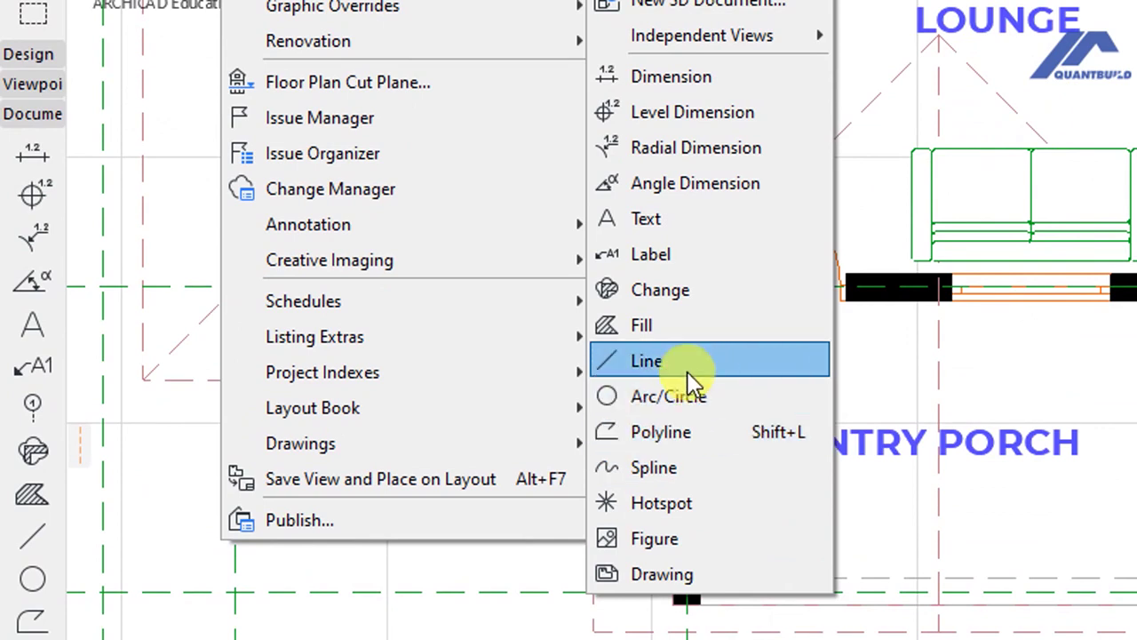
click(689, 371)
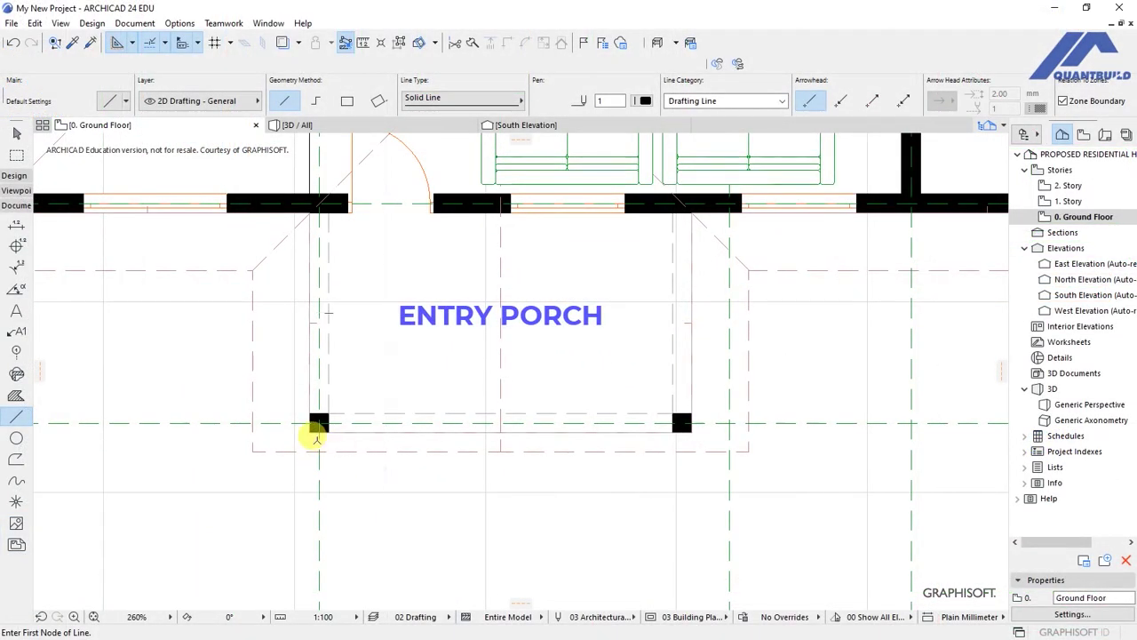
click(321, 424)
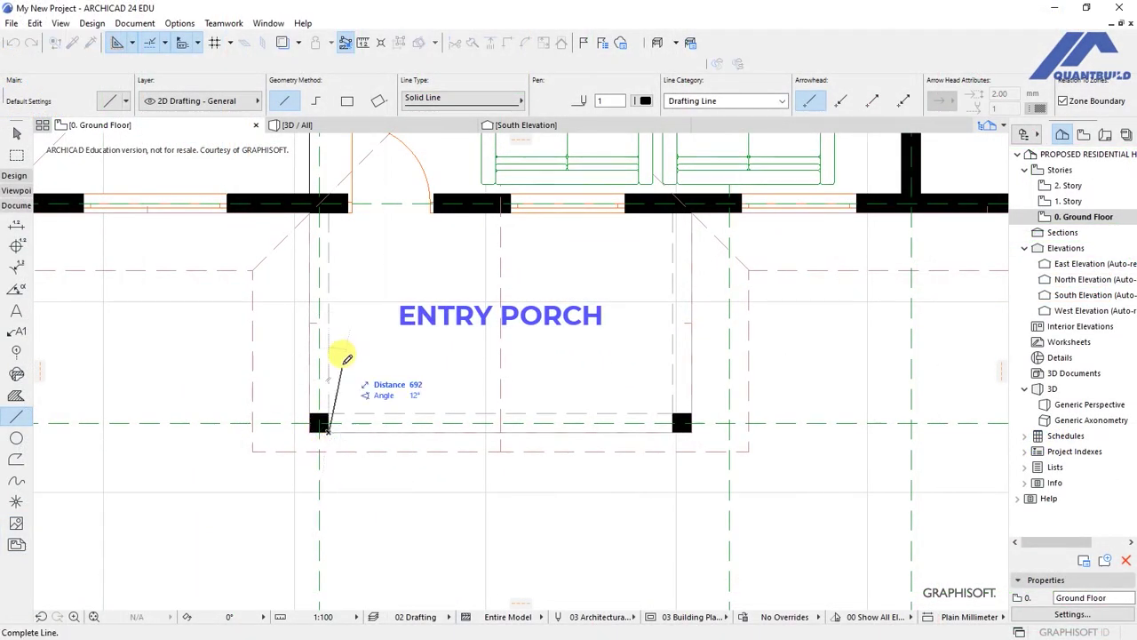
scroll(333, 362, down, 2)
text(600)
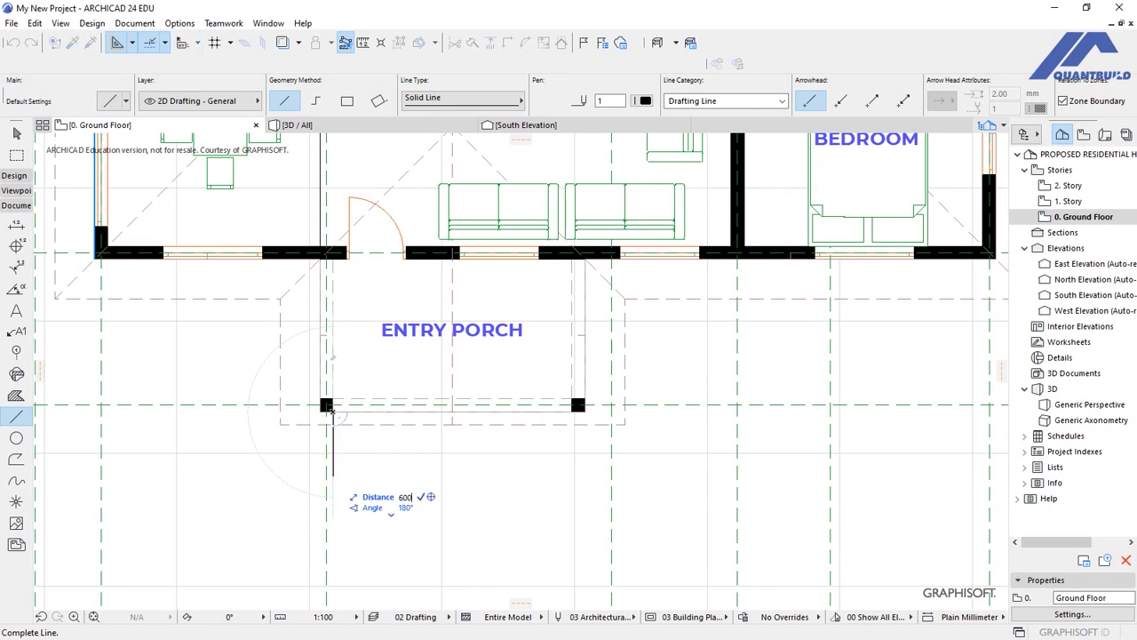
key(Return)
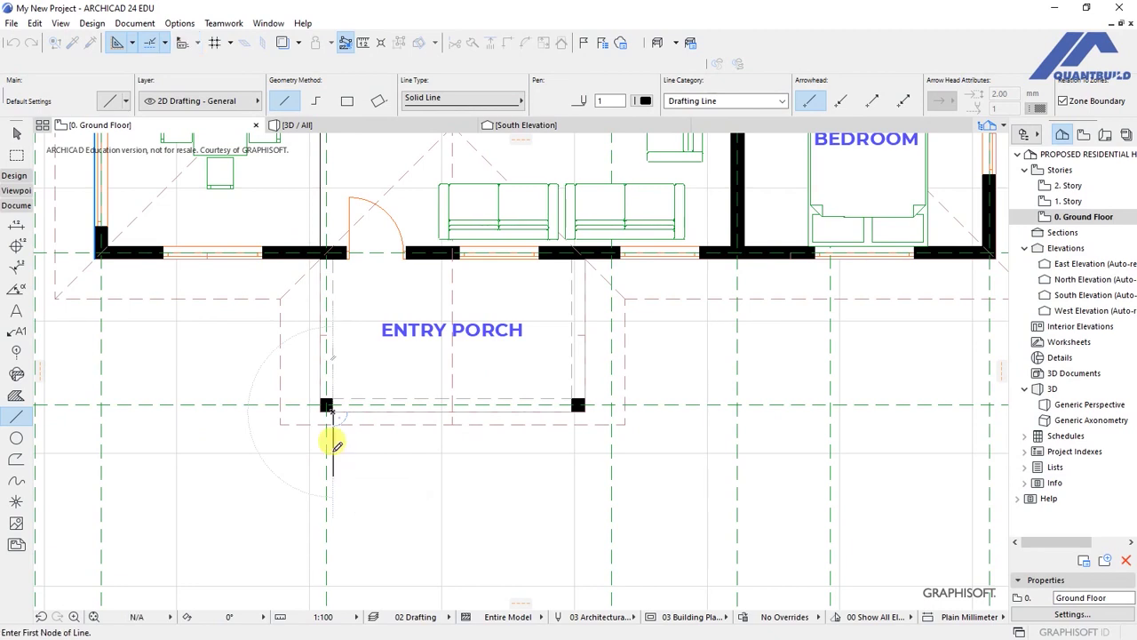
Draw a horizontal reference line through the end of the 600 mm line, extending past both sides of the porch roof
click(757, 440)
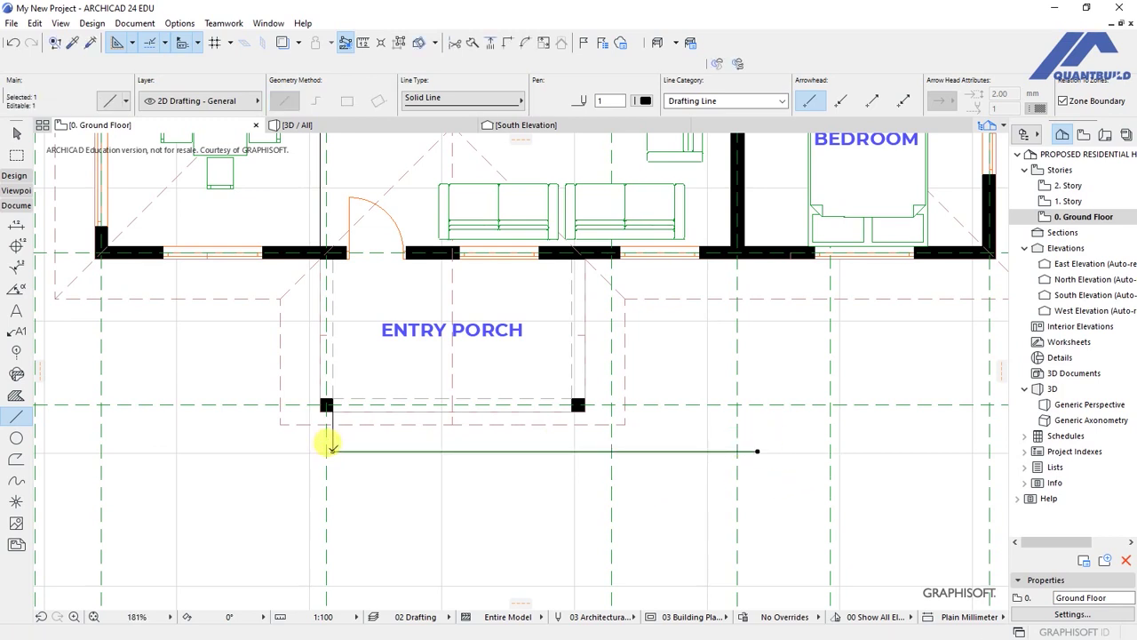
click(331, 450)
click(114, 451)
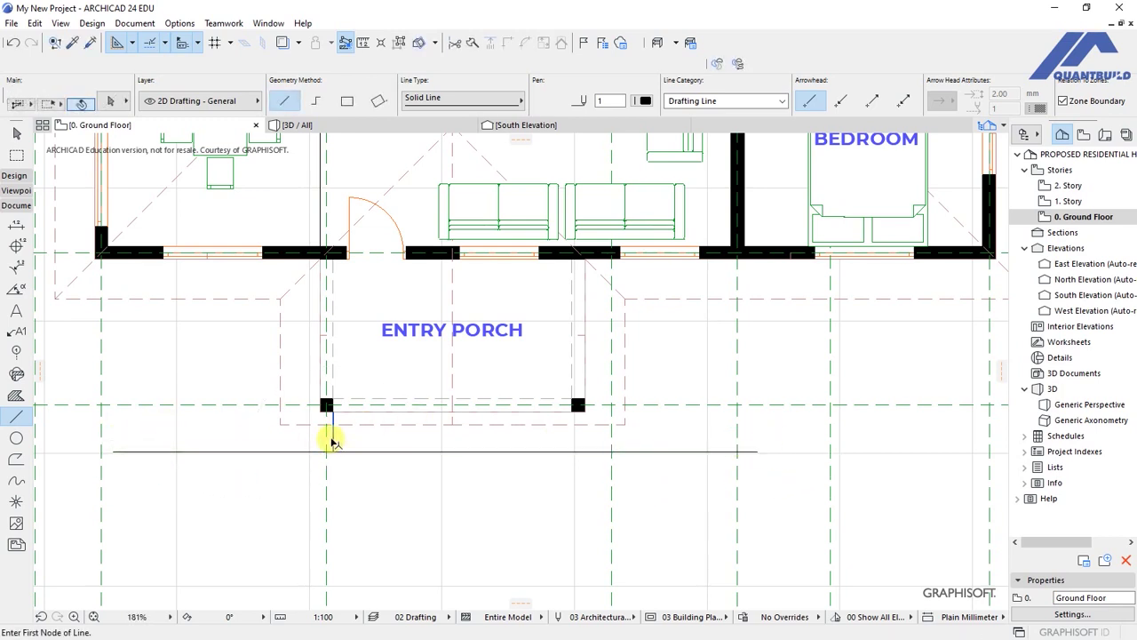
Select the roof and offset the entry porch gable's south edge outward to the horizontal reference line
shift+click(280, 429)
scroll(508, 518, down, 1)
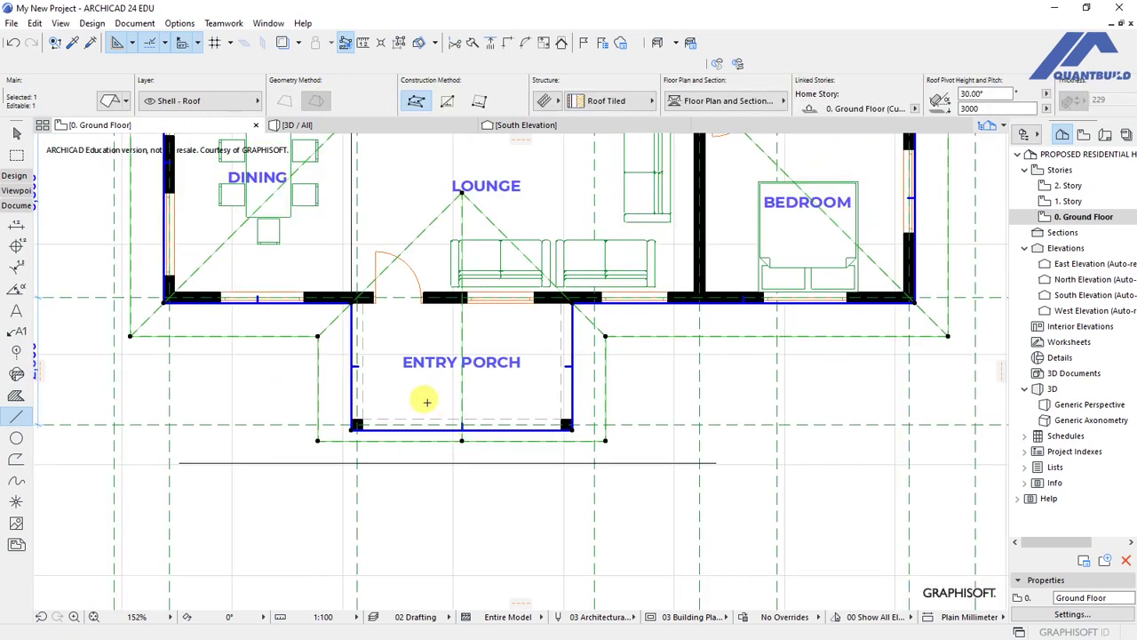
scroll(426, 402, up, 2)
click(477, 454)
click(477, 454)
click(518, 459)
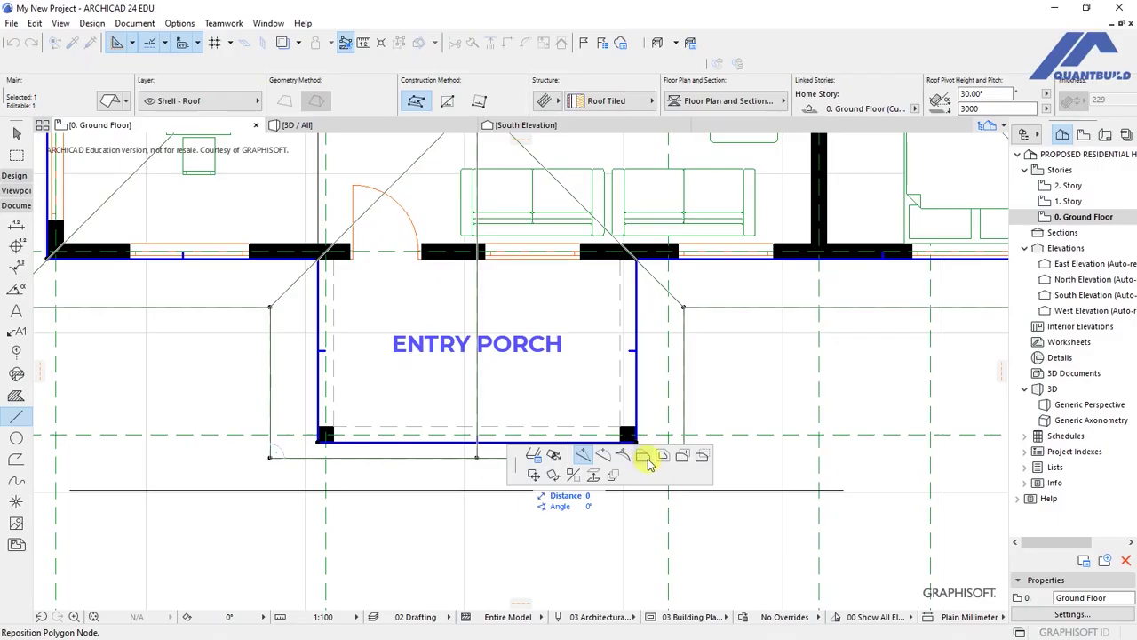
click(645, 459)
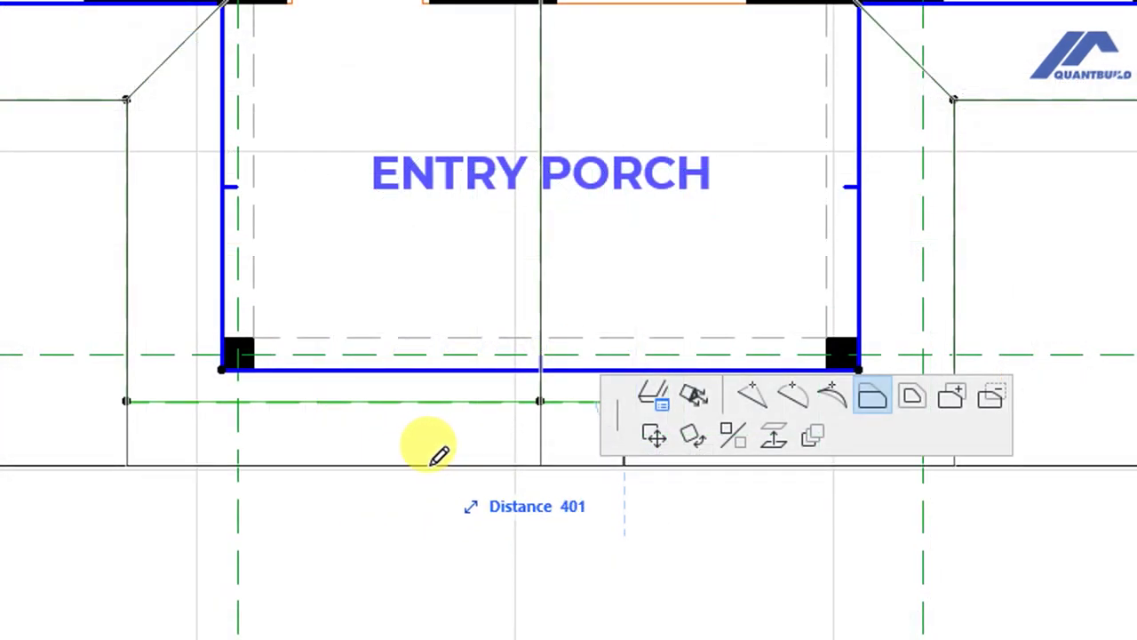
scroll(170, 452, up, 5)
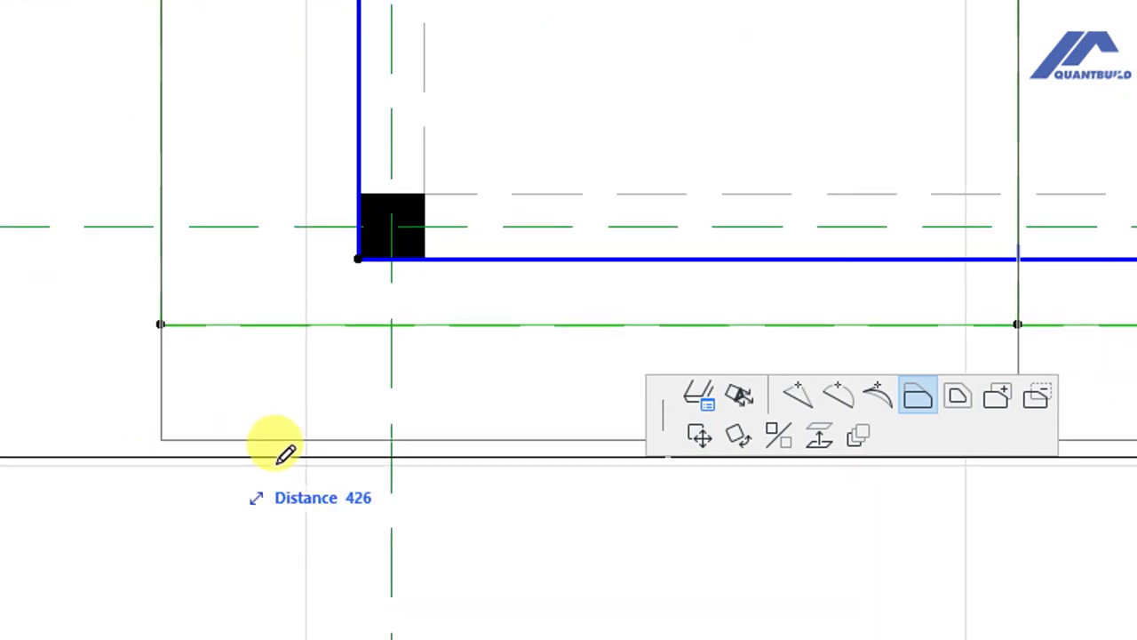
drag(657, 424, 499, 149)
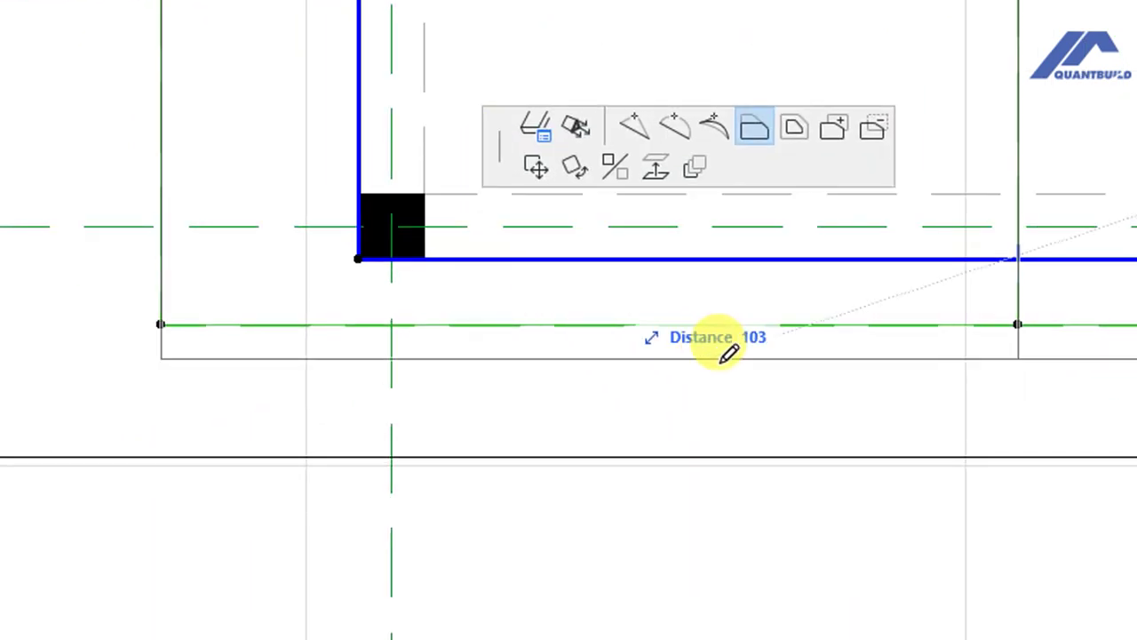
click(959, 455)
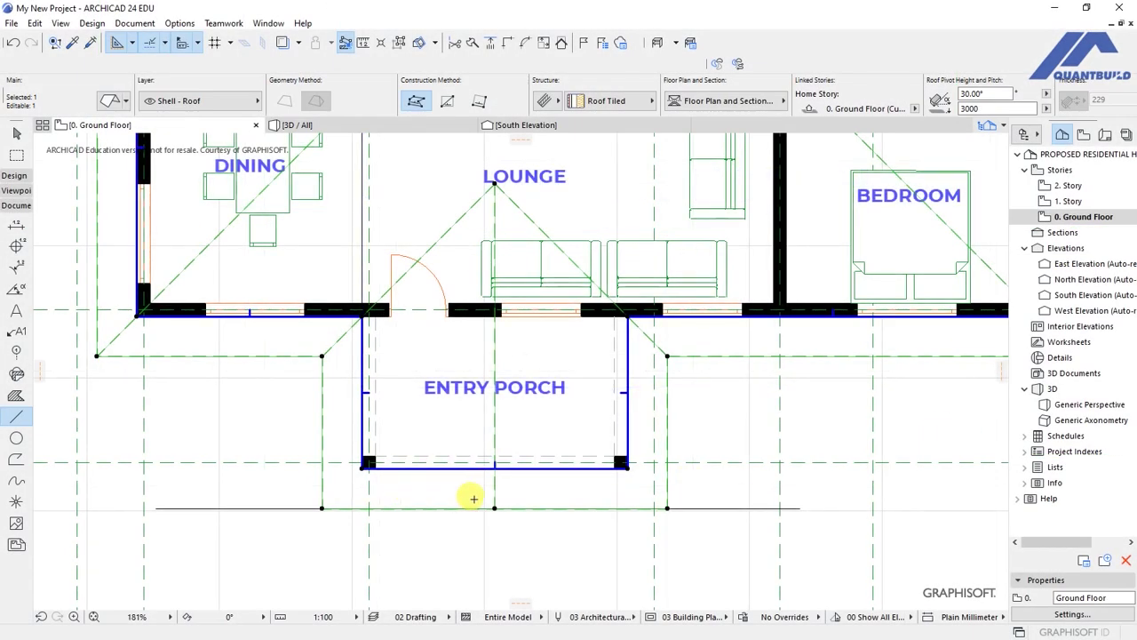
Deselect the roof and delete the horizontal reference line in front of the entry porch
scroll(462, 502, down, 3)
key(Escape)
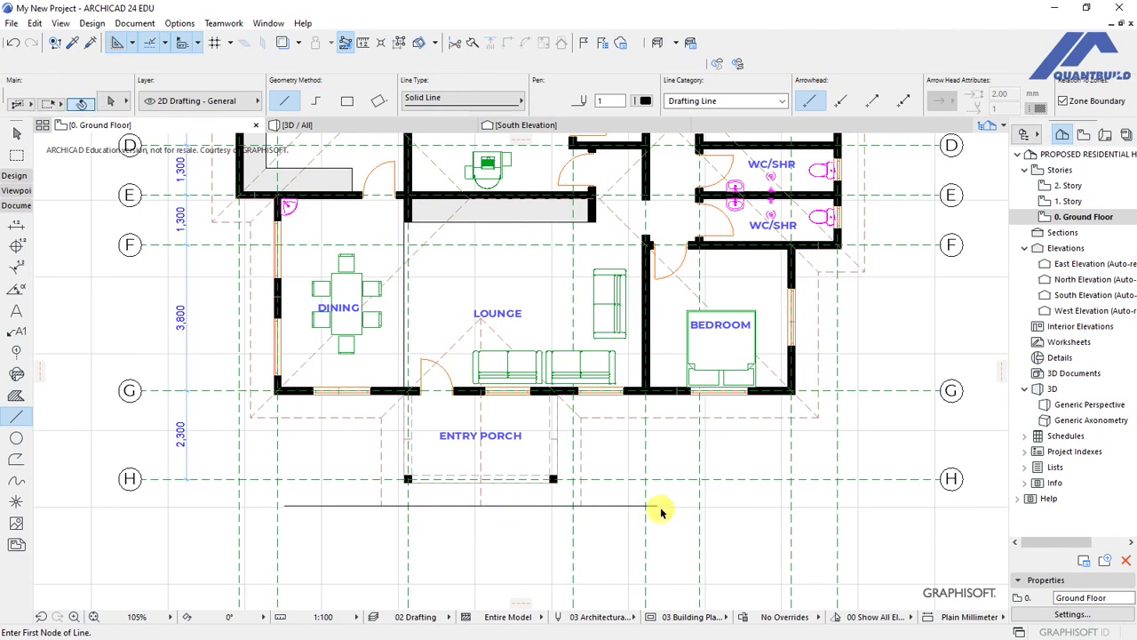
key(Delete)
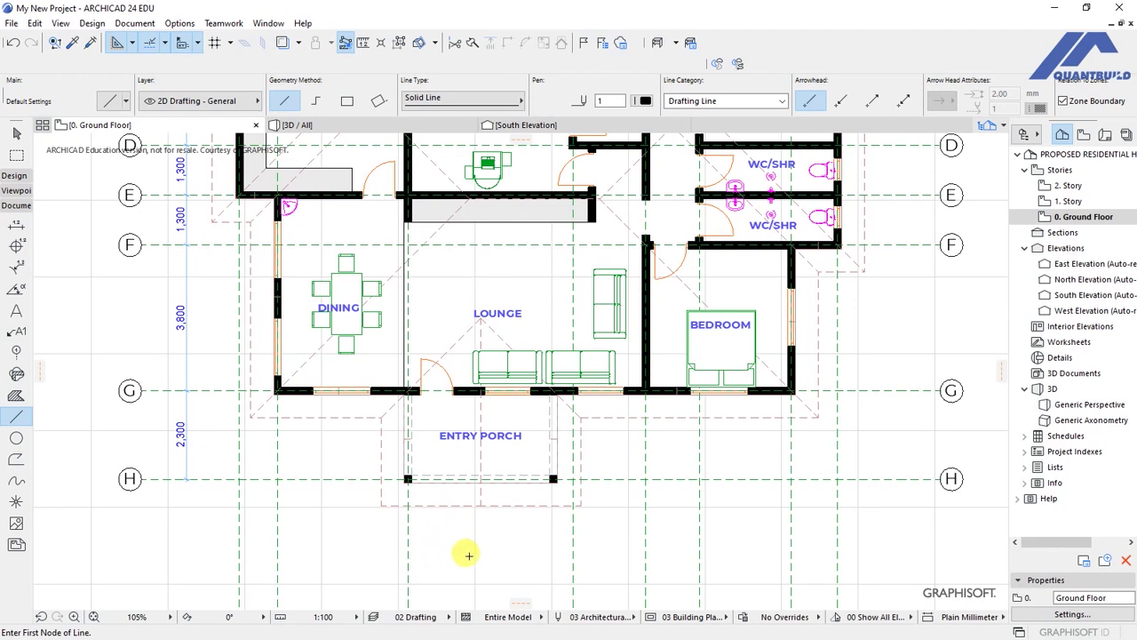
Draw a 600 mm line straight out from the outer edge of the yard's northwest column, perpendicular to grid B
scroll(490, 465, up, 5)
scroll(393, 204, up, 5)
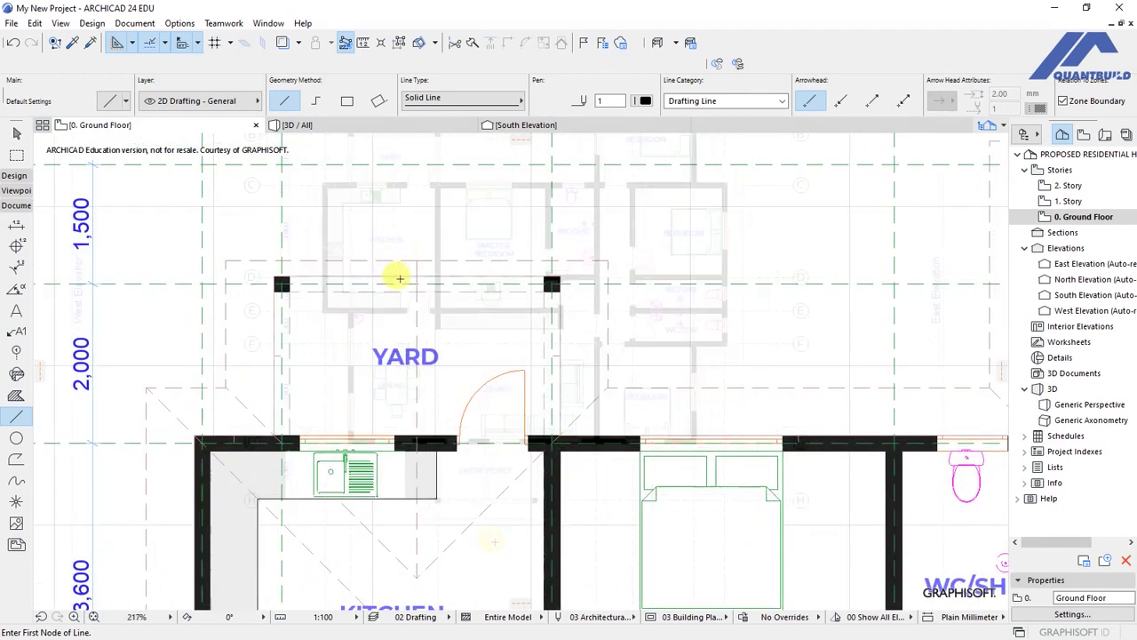
scroll(510, 394, down, 3)
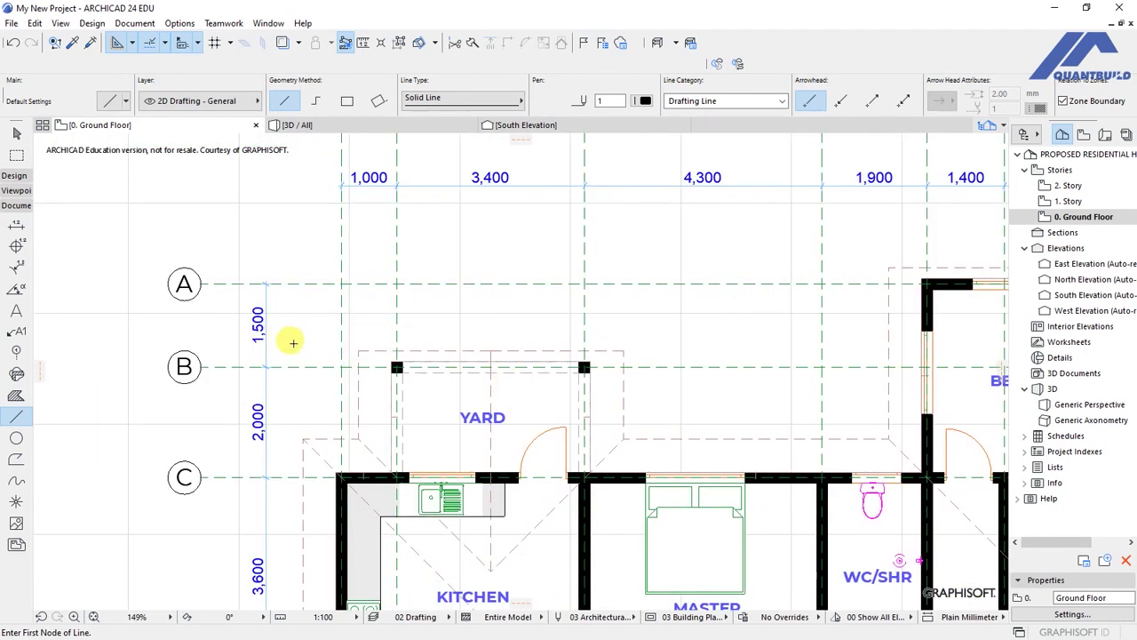
scroll(320, 351, down, 4)
scroll(347, 362, up, 4)
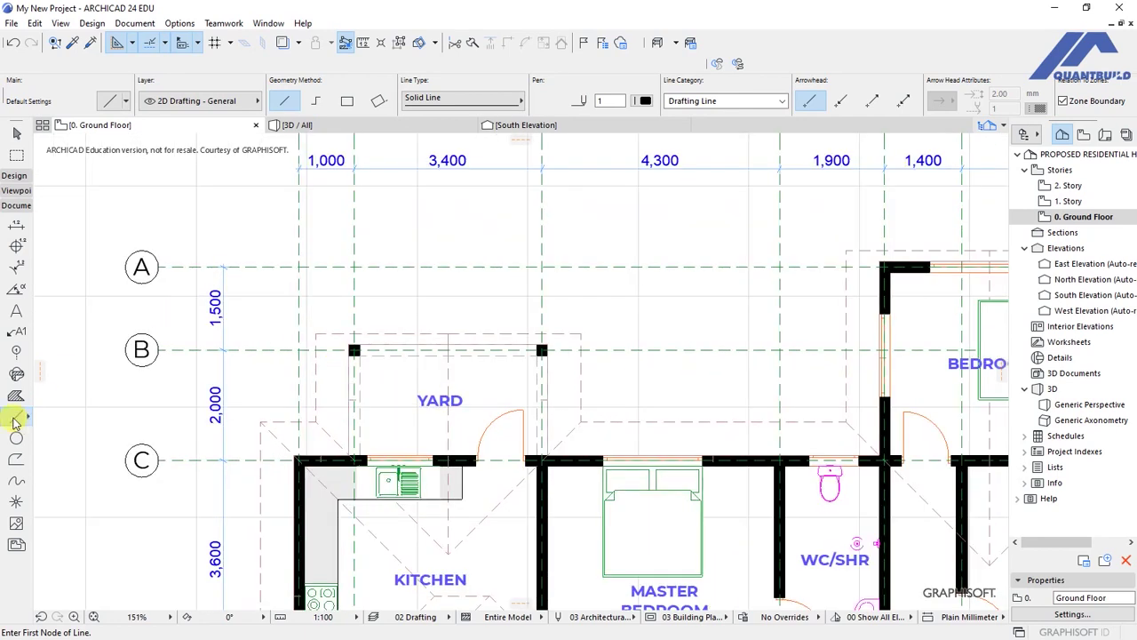
click(353, 348)
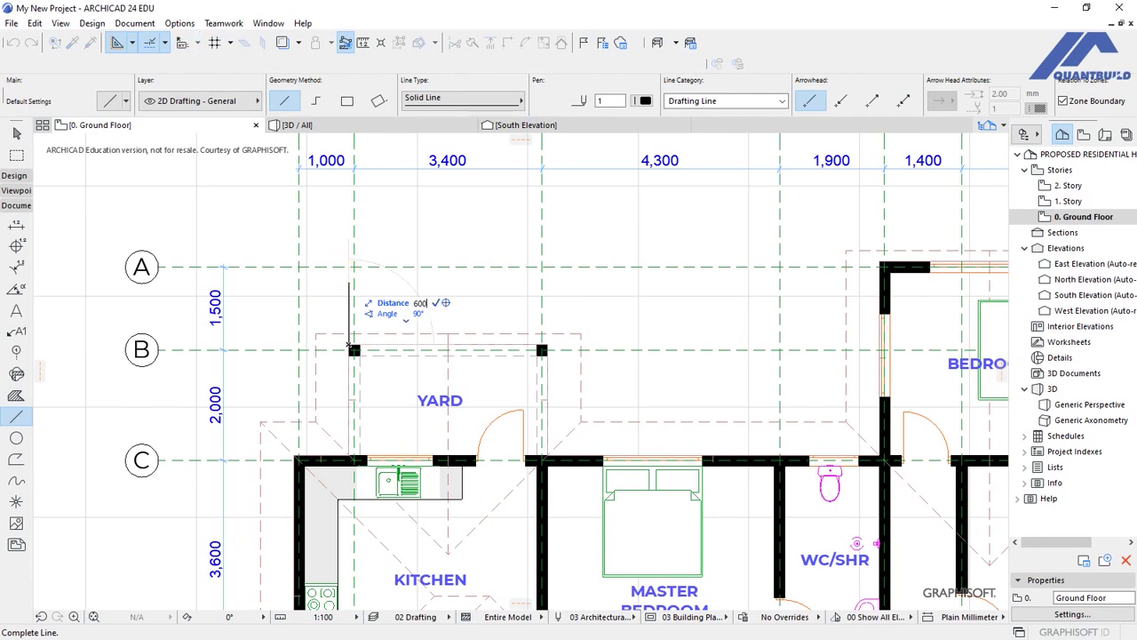
key(Escape)
Draw a horizontal reference line through the end of the 600 mm line, extending past both sides of the yard roof, and delete the short line
click(348, 311)
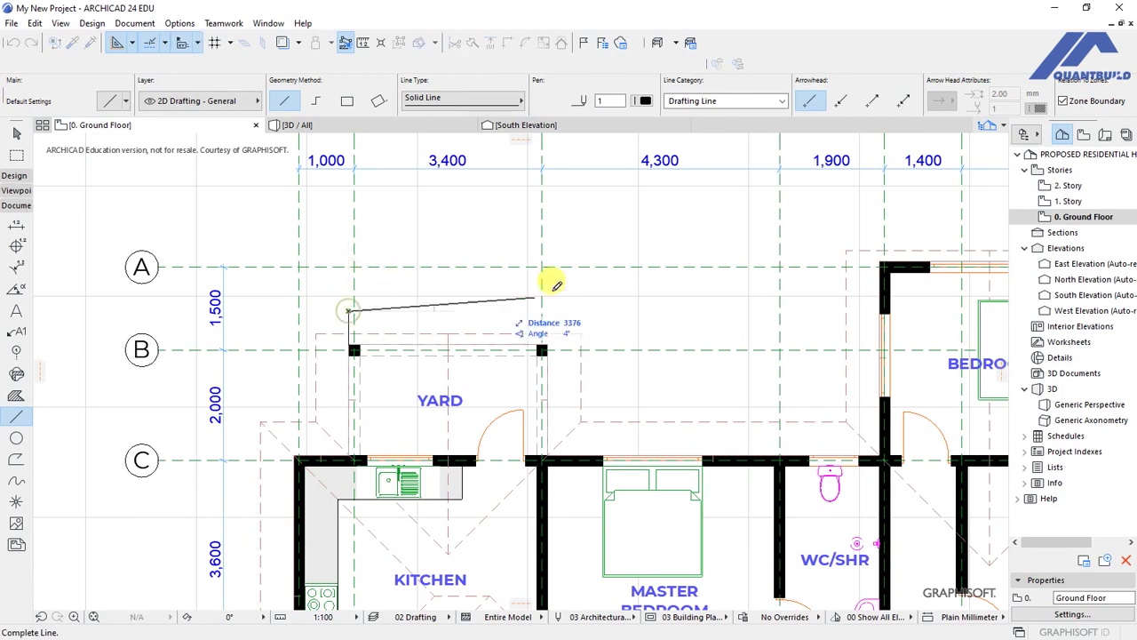
click(769, 309)
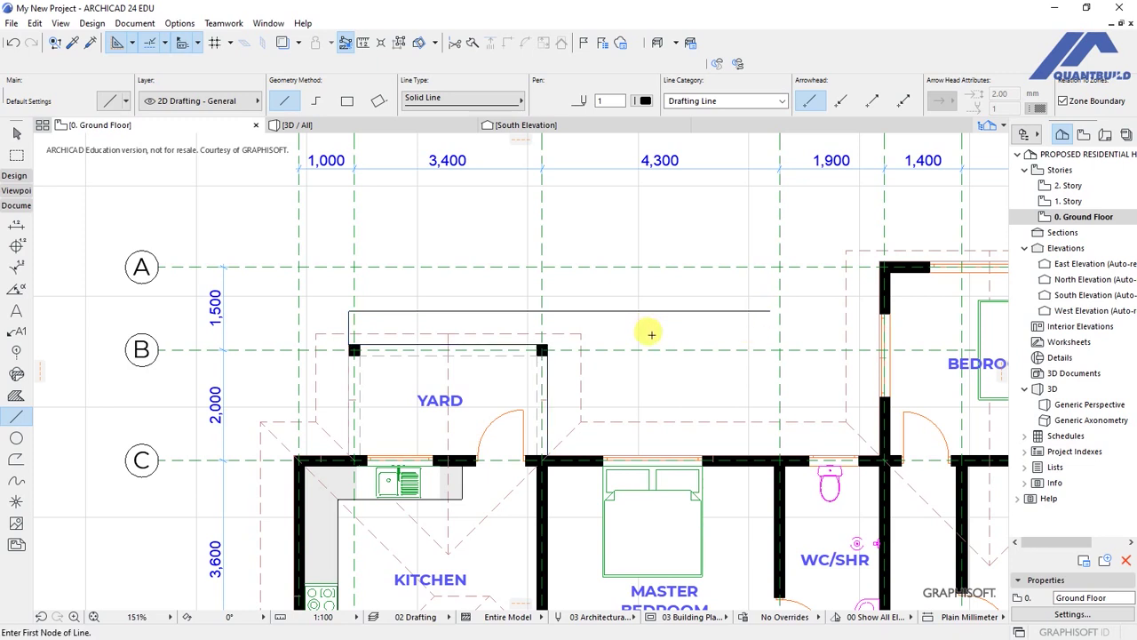
key(ctrl+a)
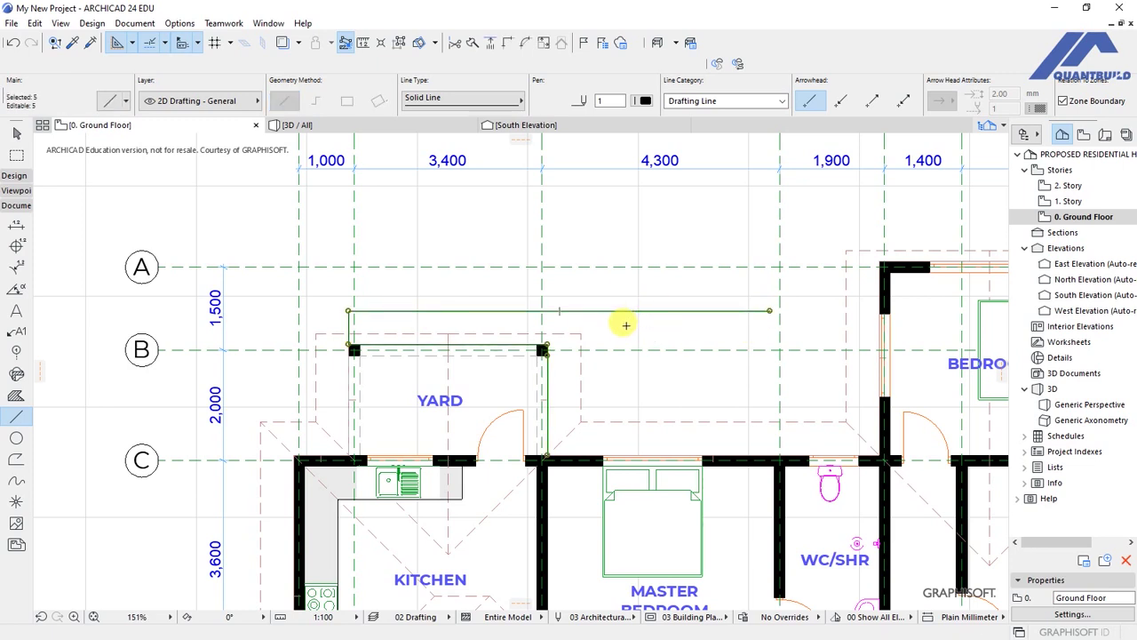
key(ctrl+z)
click(347, 311)
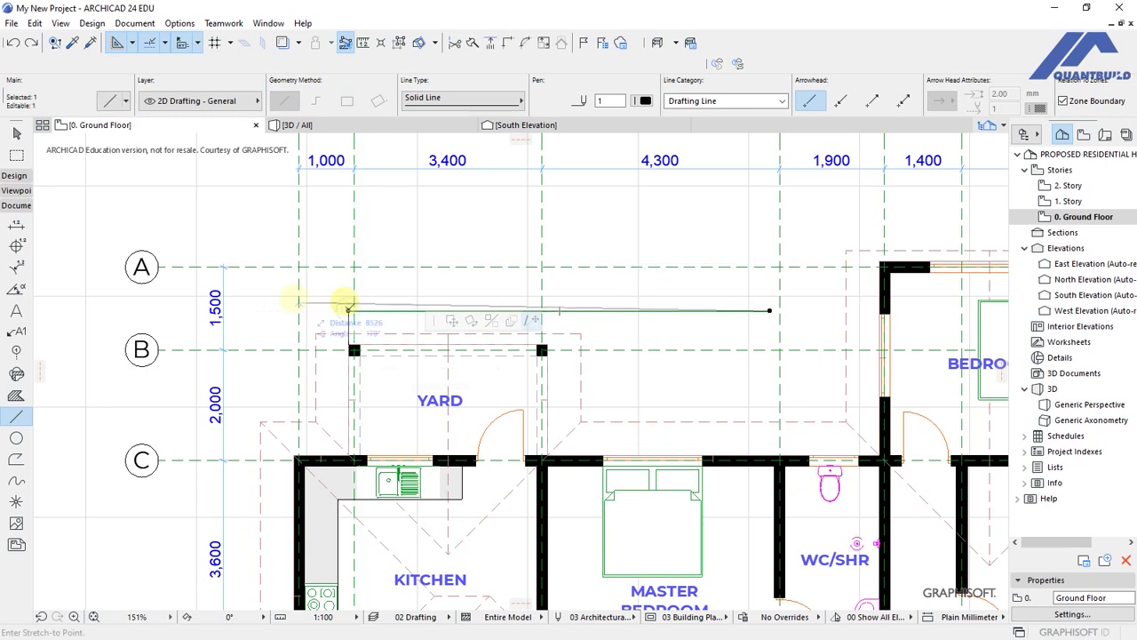
click(80, 311)
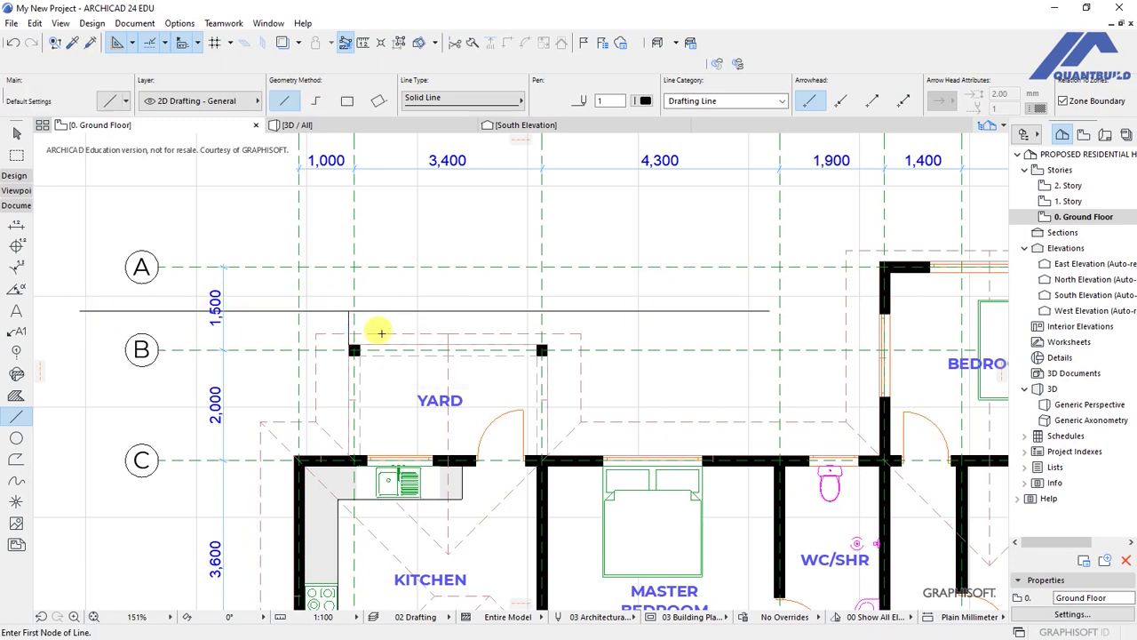
shift+click(347, 313)
Select the roof and offset the yard gable's north edge outward to the horizontal reference line
scroll(310, 332, up, 2)
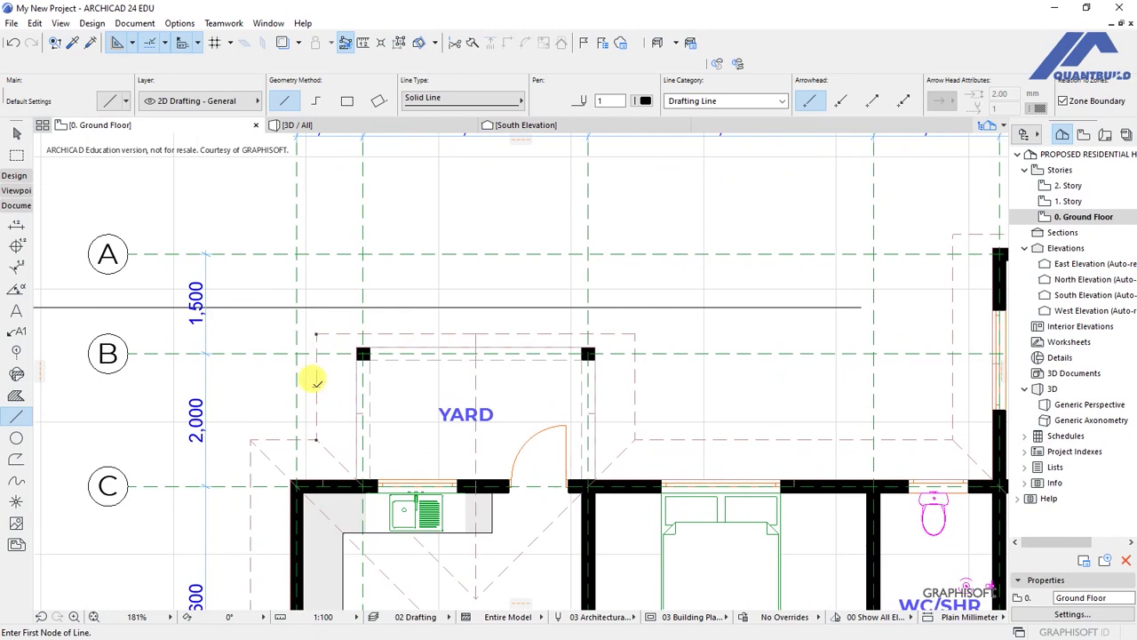
shift+click(435, 333)
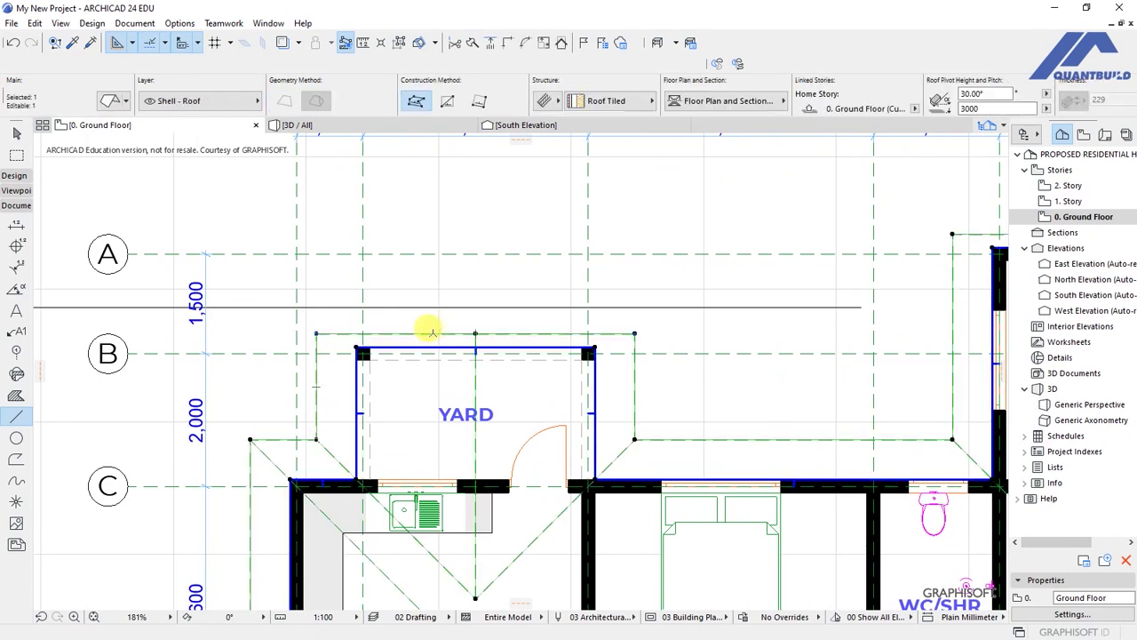
click(430, 333)
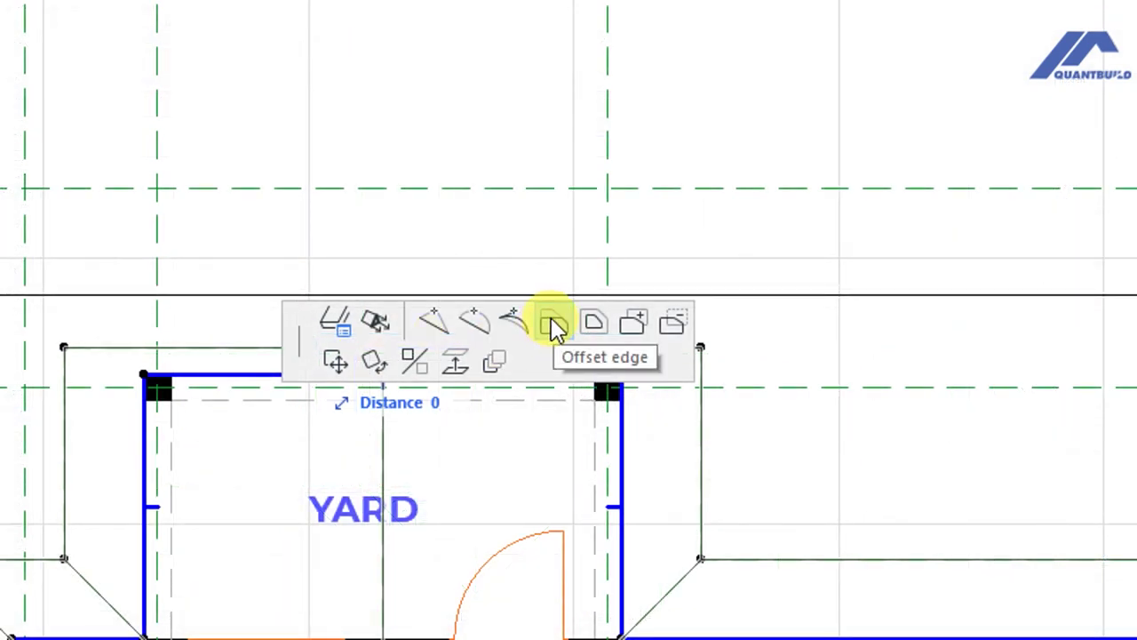
click(552, 319)
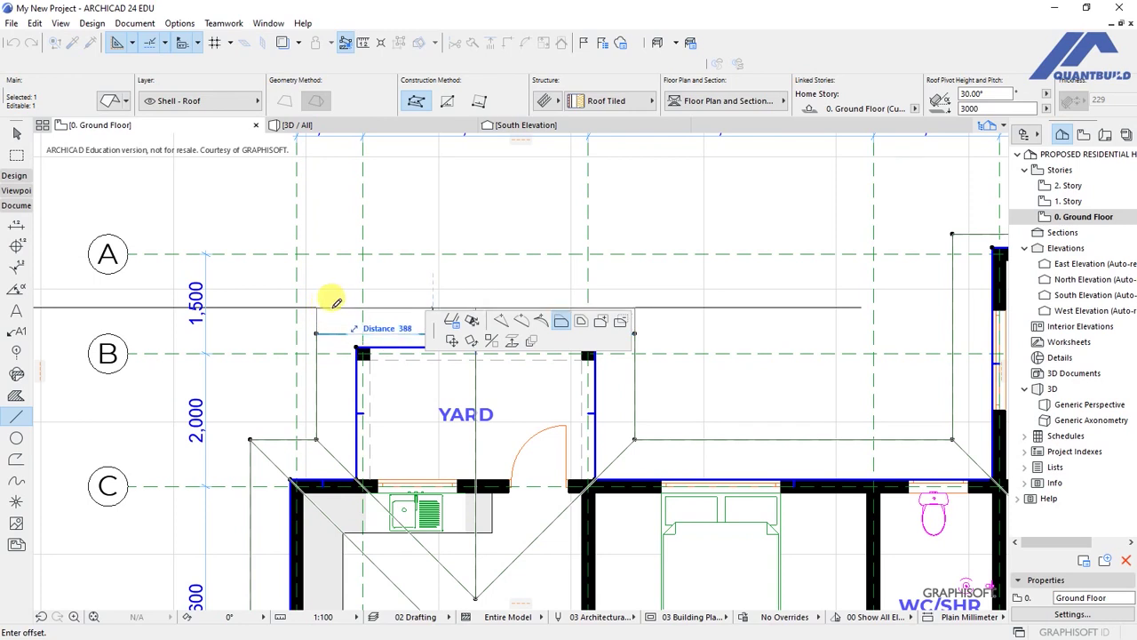
scroll(324, 304, down, 3)
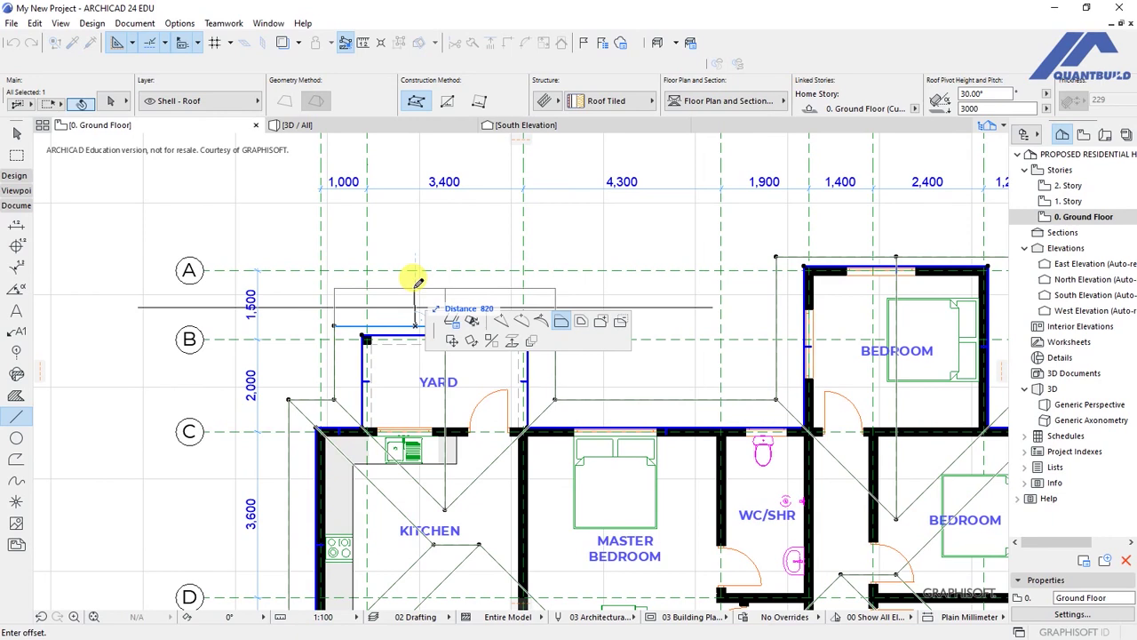
click(139, 303)
scroll(533, 329, up, 2)
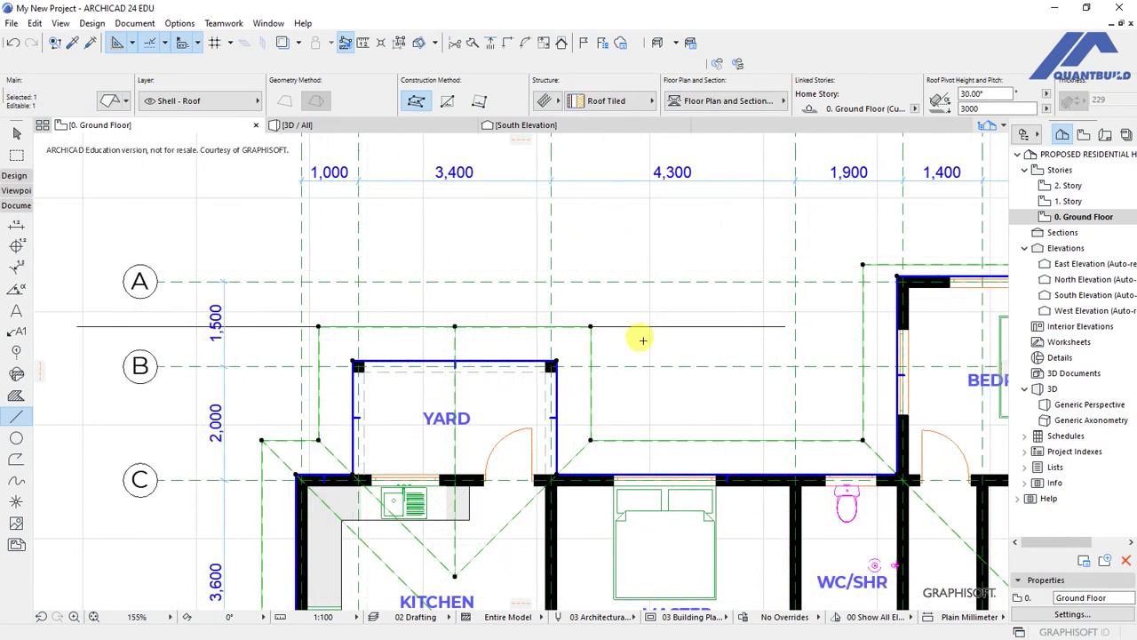
Deselect the roof and delete the horizontal reference line beyond the yard
key(Escape)
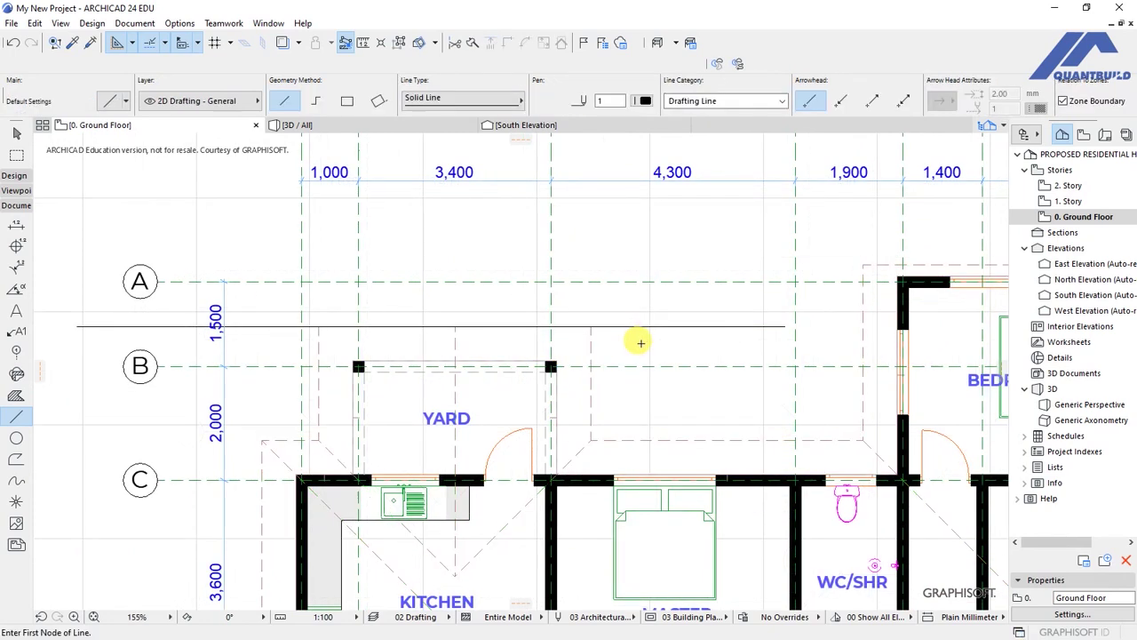
shift+click(673, 325)
key(Delete)
Draw a polyline from the north bedroom's northwest outer corner, 600 mm perpendicular to grid A and horizontally past the east side of its roof
scroll(518, 297, down, 3)
scroll(520, 266, up, 2)
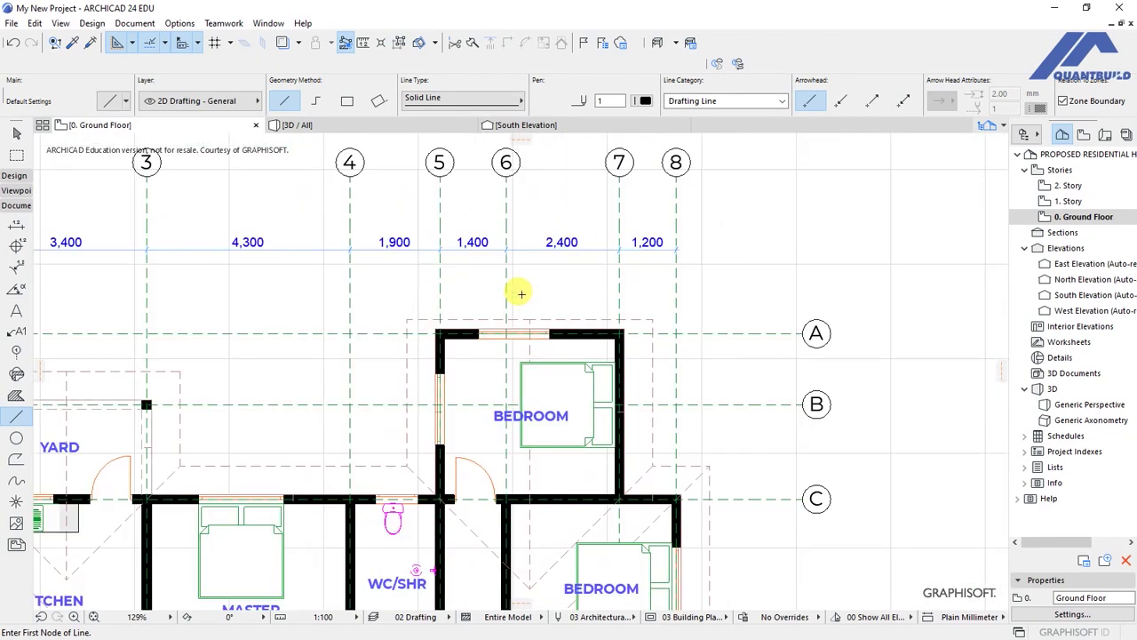
scroll(530, 409, up, 3)
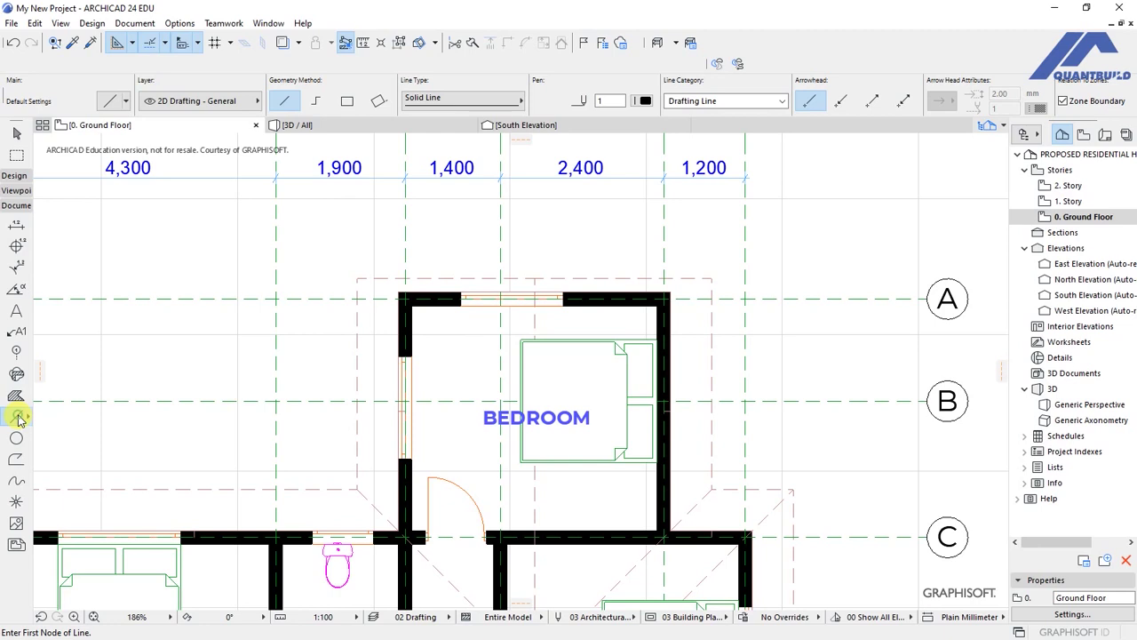
click(399, 286)
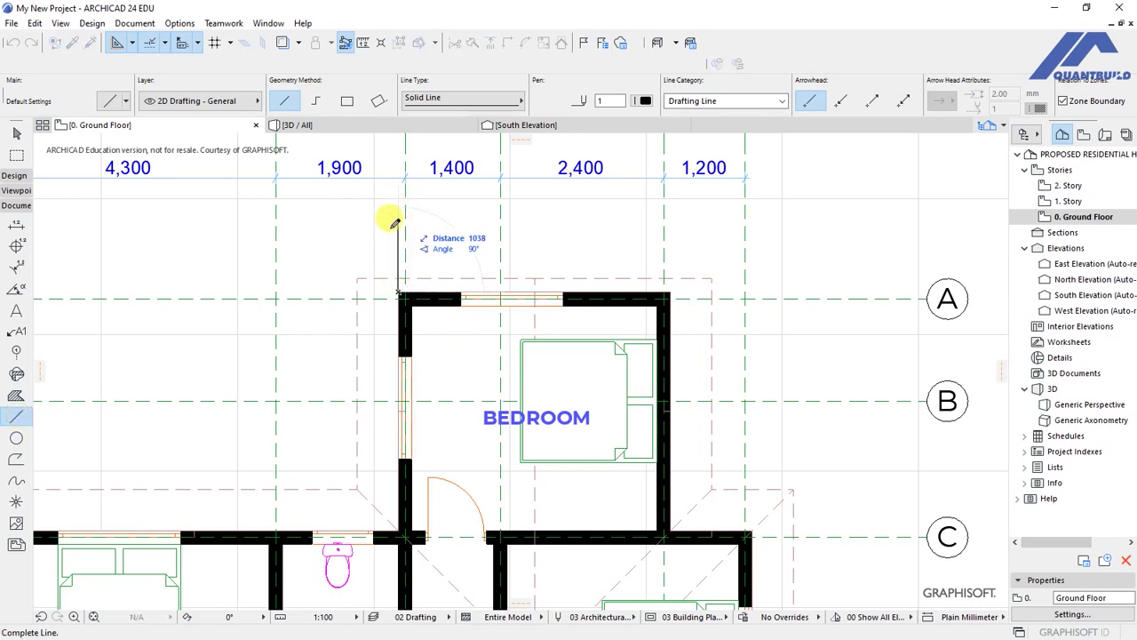
click(318, 103)
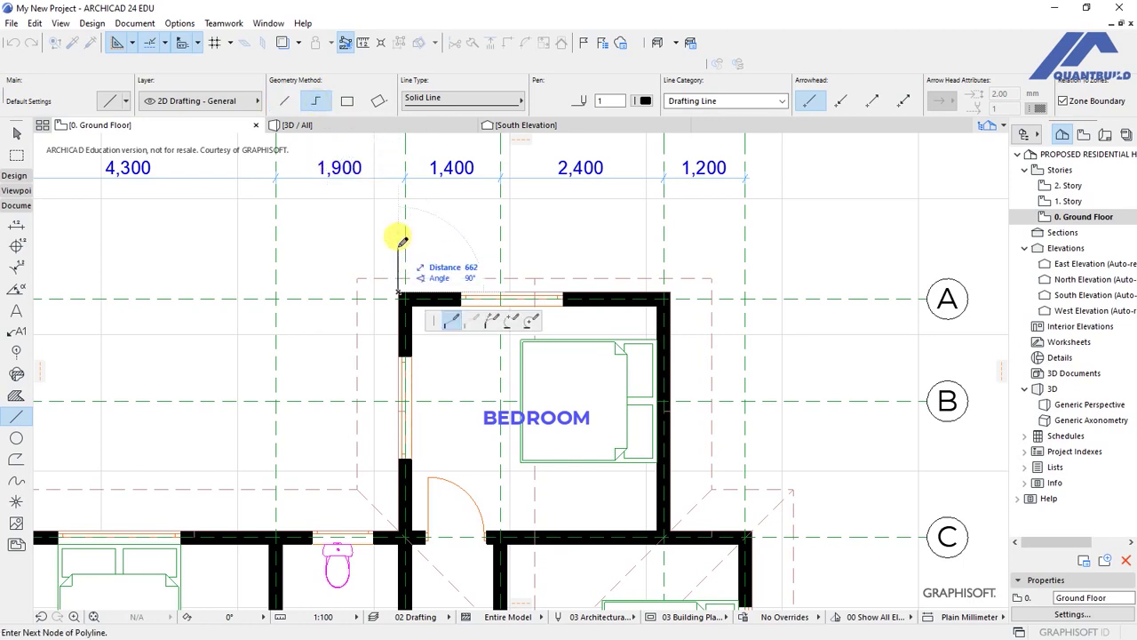
text(6)
key(Return)
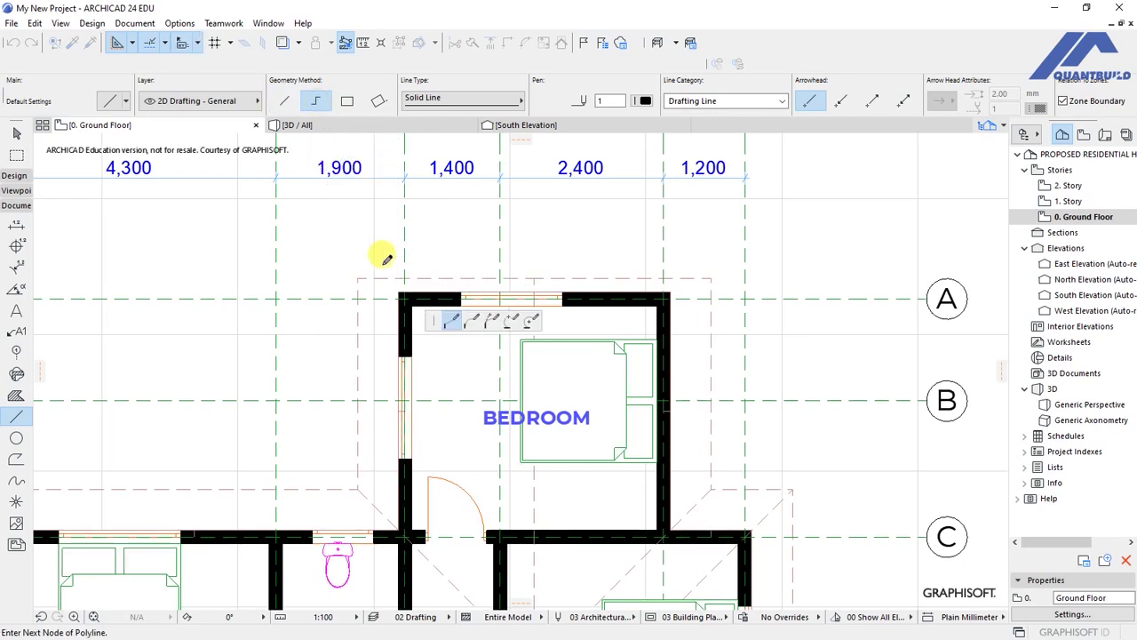
scroll(381, 254, down, 2)
double_click(657, 257)
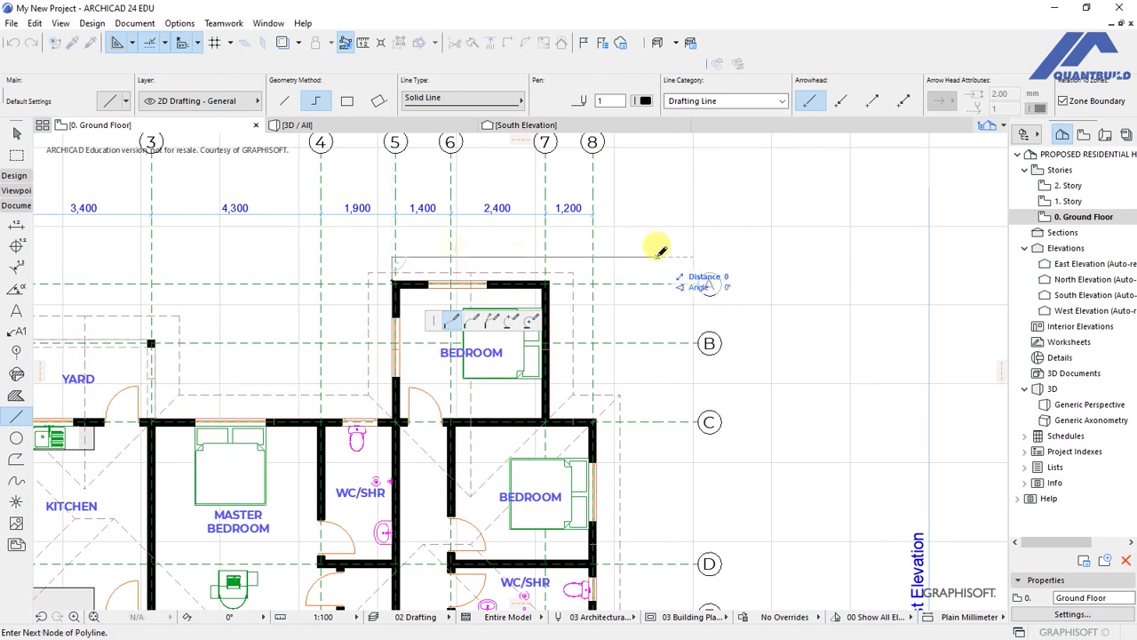
Select the roof and offset the north bedroom gable's outer edge to the horizontal part of the reference polyline
scroll(655, 253, up, 2)
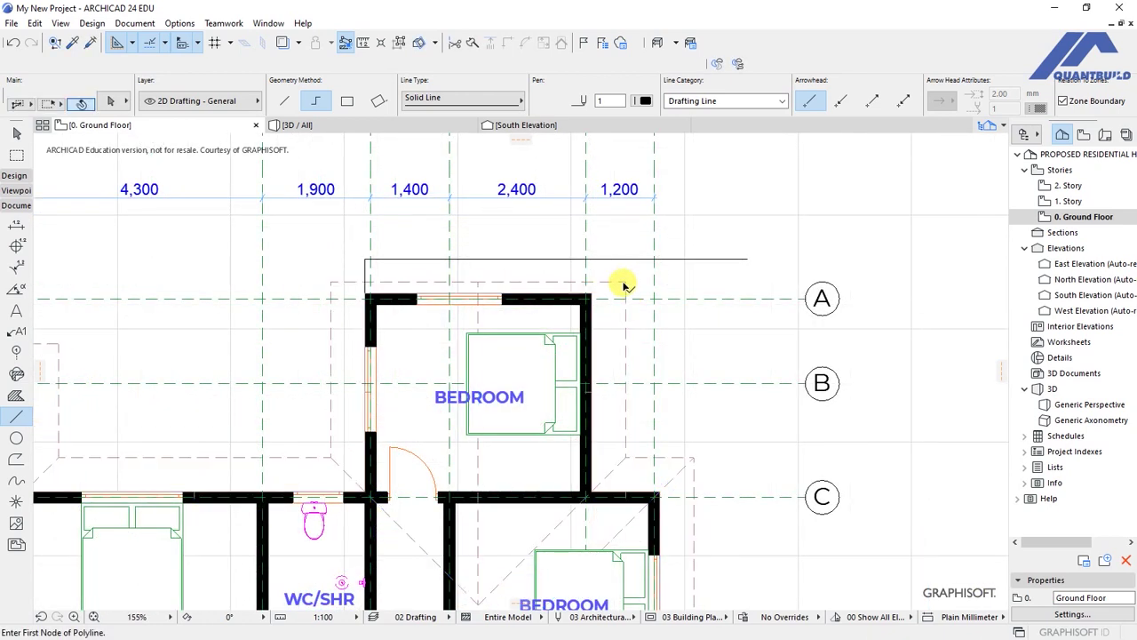
shift+click(444, 283)
click(514, 281)
click(559, 323)
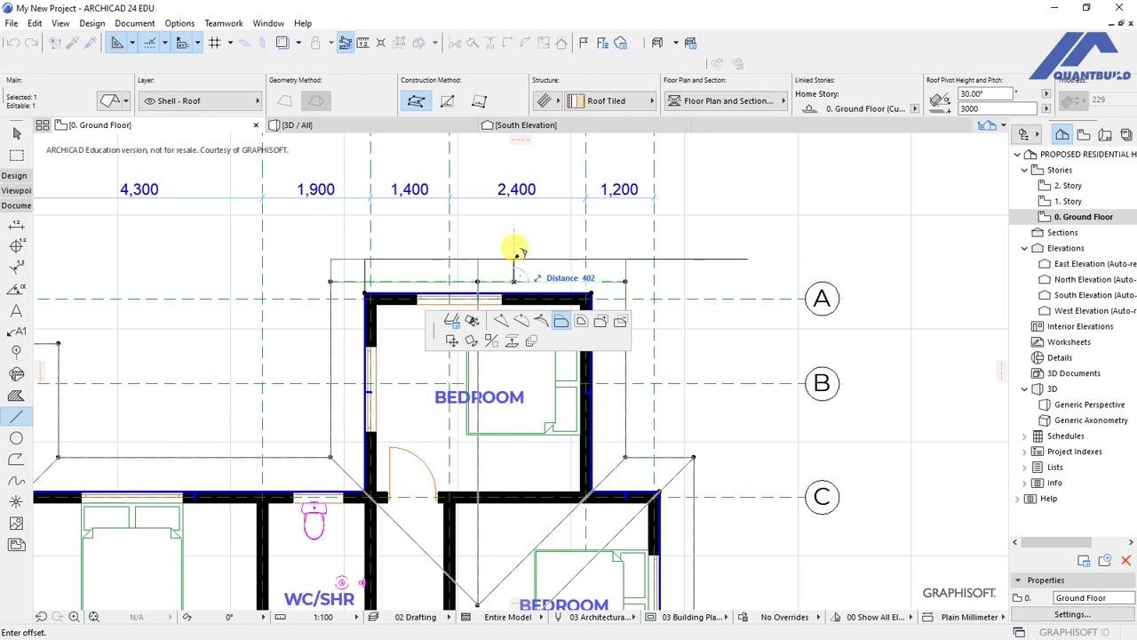
scroll(347, 164, up, 2)
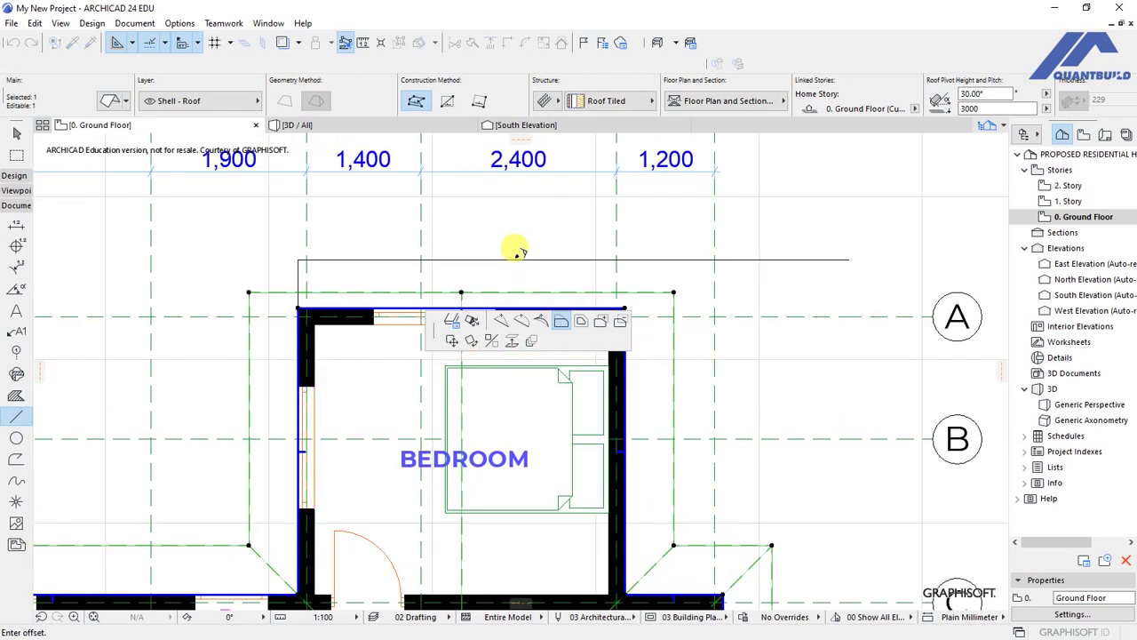
click(516, 251)
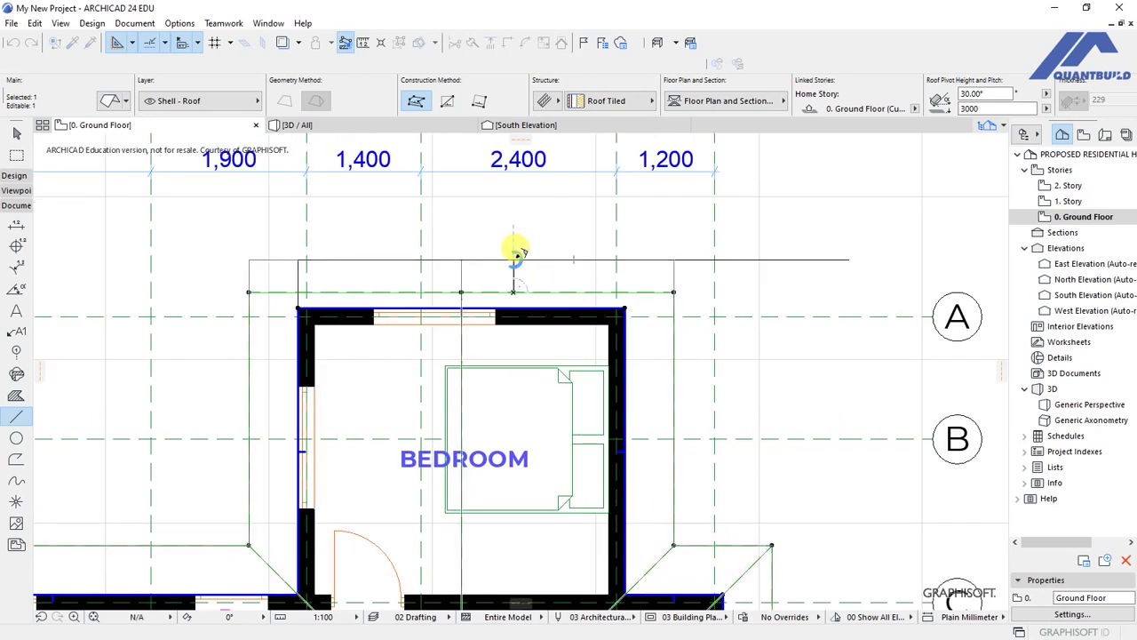
Deselect the roof and delete the reference polyline beyond the north bedroom
key(Escape)
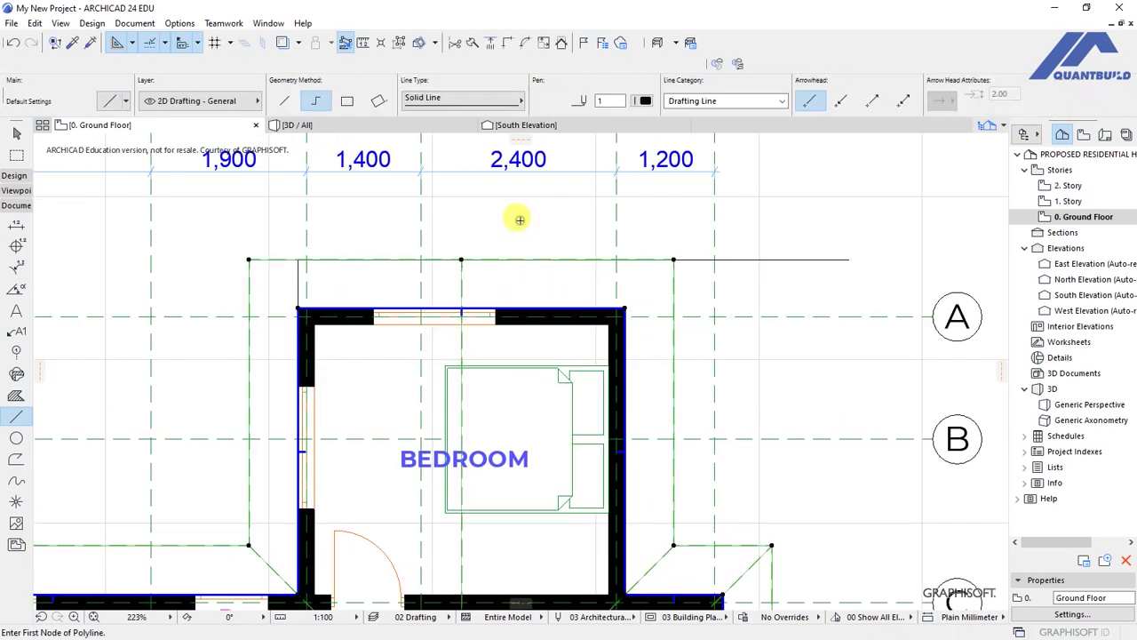
scroll(513, 229, down, 2)
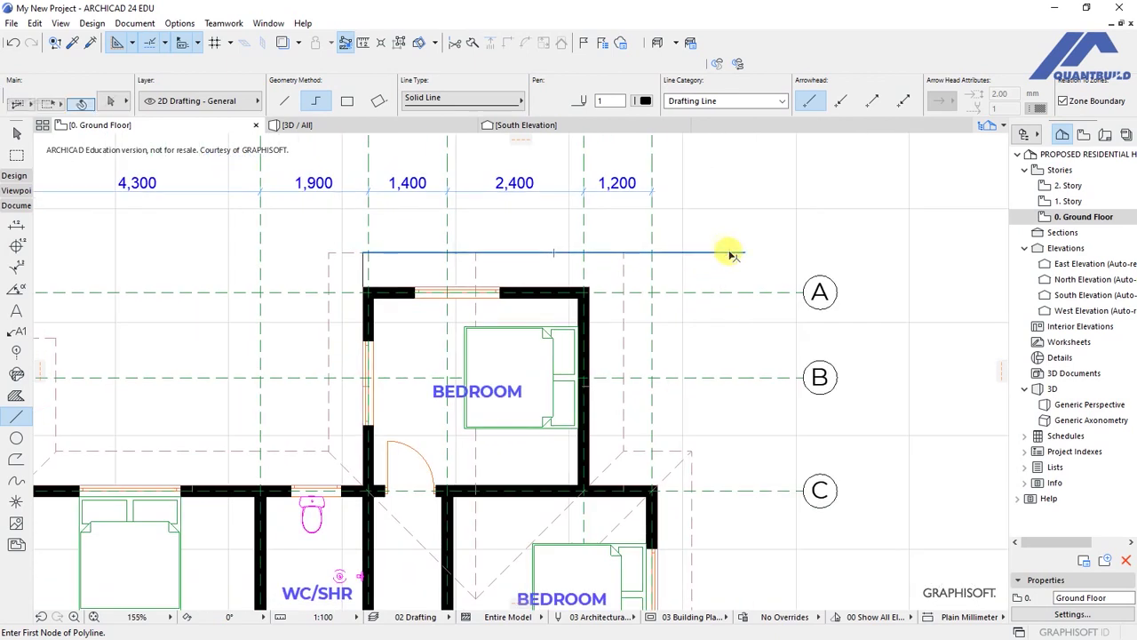
shift+click(727, 252)
key(Escape)
Examine the roof in the 3D perspective, checking the entry porch gable's overhang and the open gap above the porch's front wall
scroll(622, 248, down, 5)
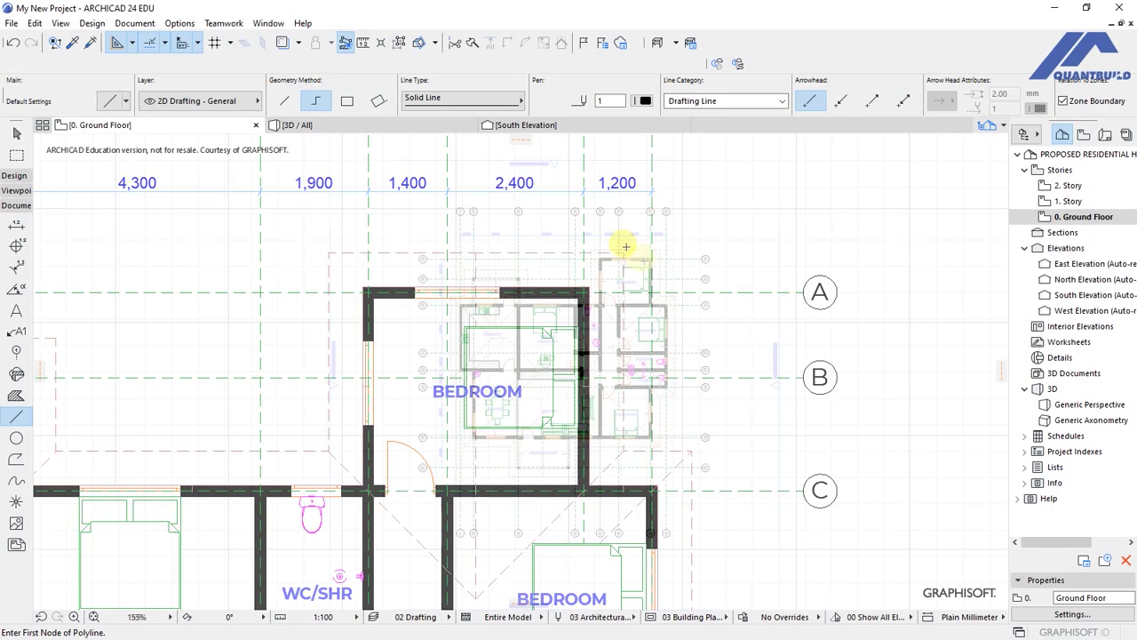
scroll(635, 318, up, 3)
scroll(387, 320, down, 3)
scroll(367, 438, up, 1)
scroll(367, 438, up, 5)
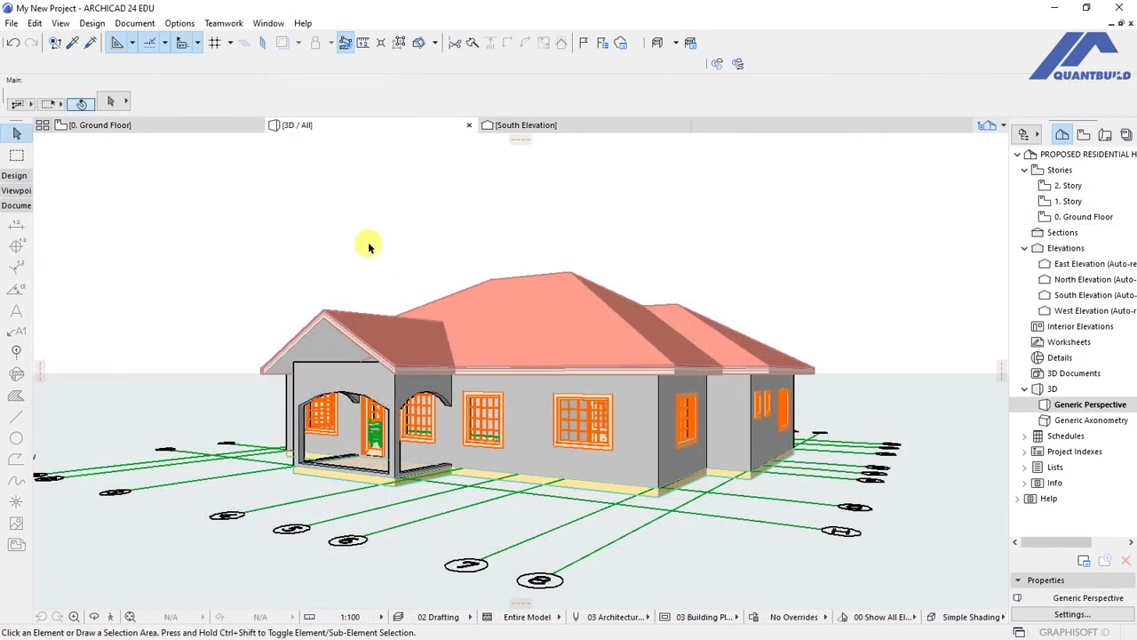
click(282, 354)
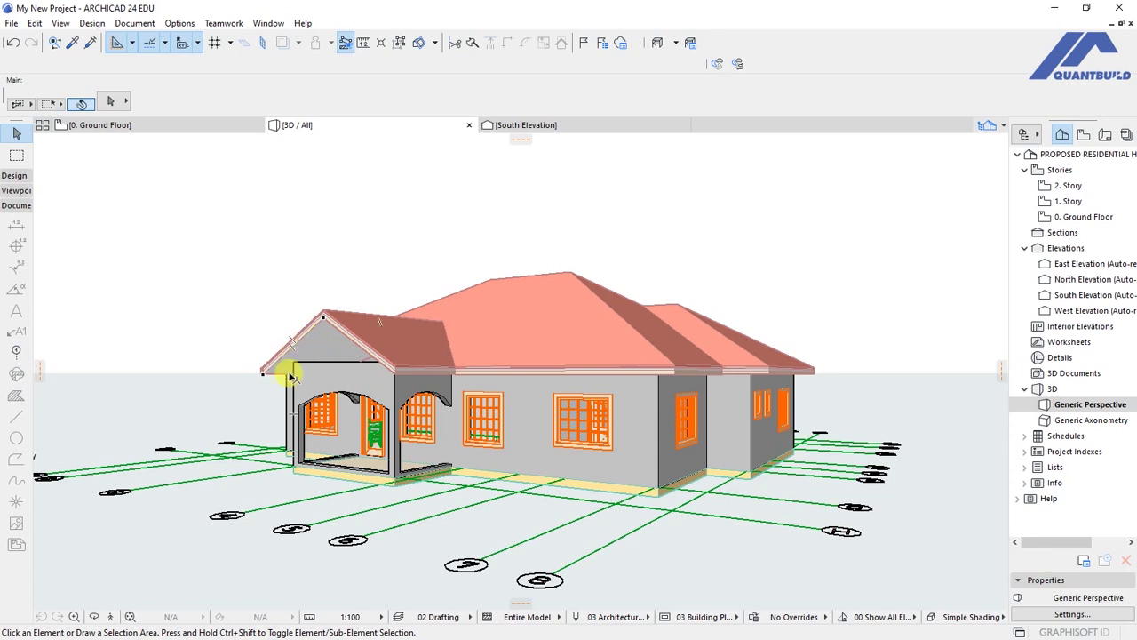
scroll(306, 352, up, 2)
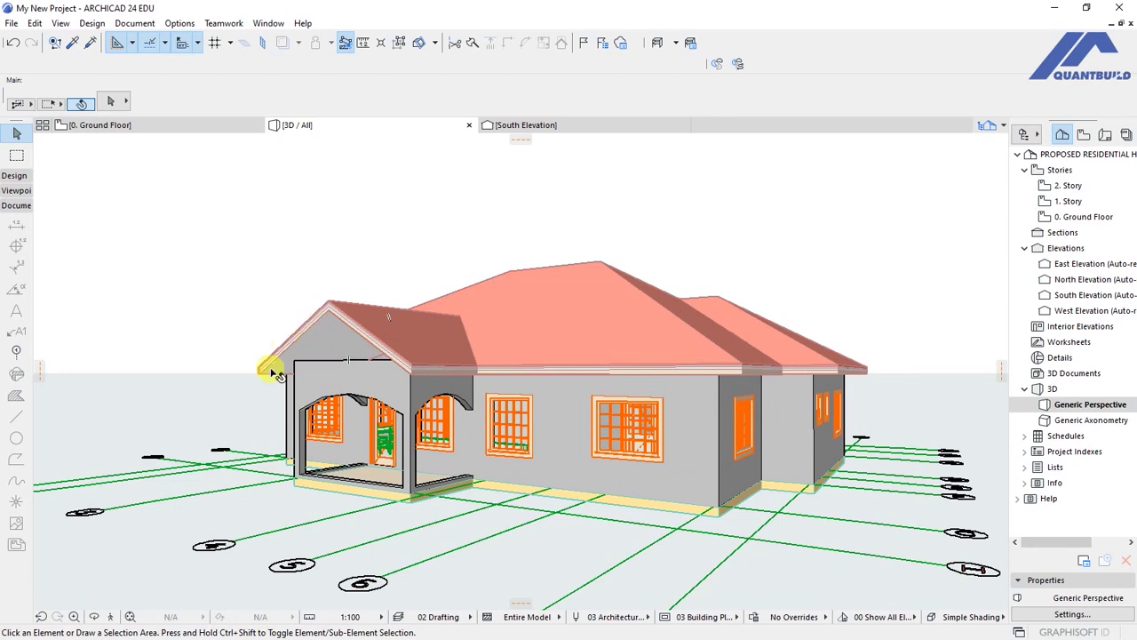
shift+middle_drag(306, 391, 813, 391)
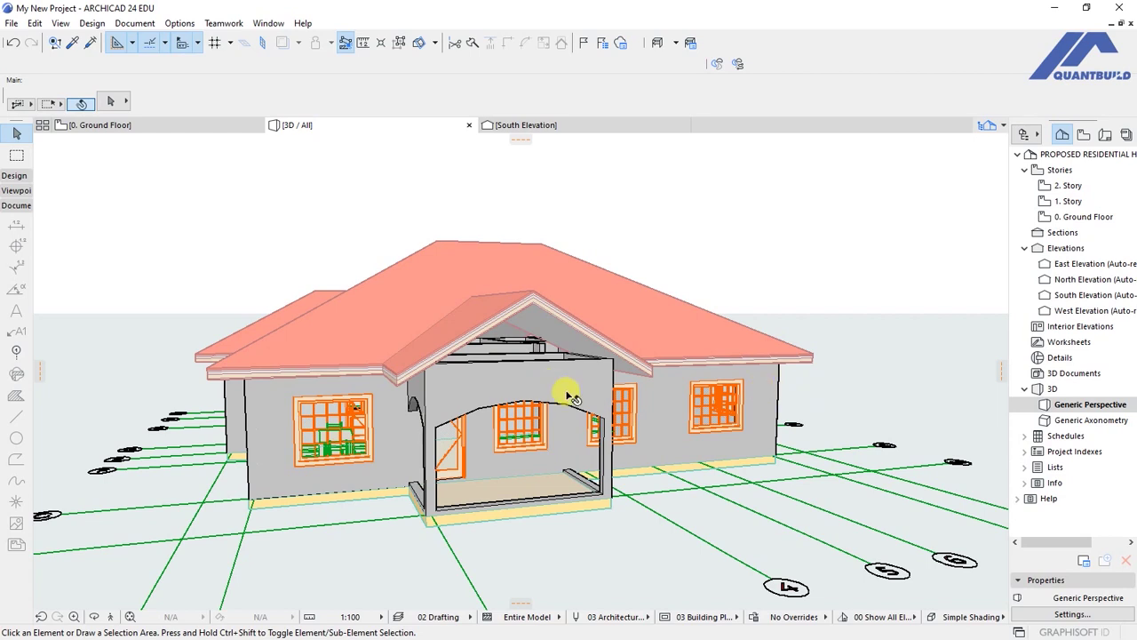
Set the entry porch front wall's top link to Not Linked and its height to 4500 mm
click(448, 398)
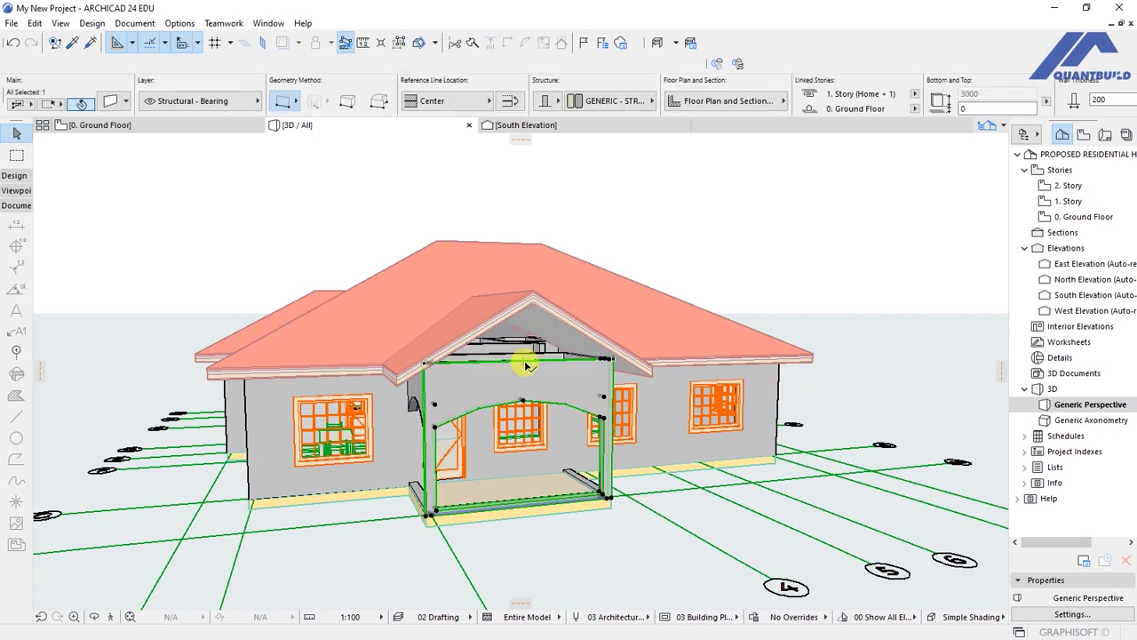
click(112, 103)
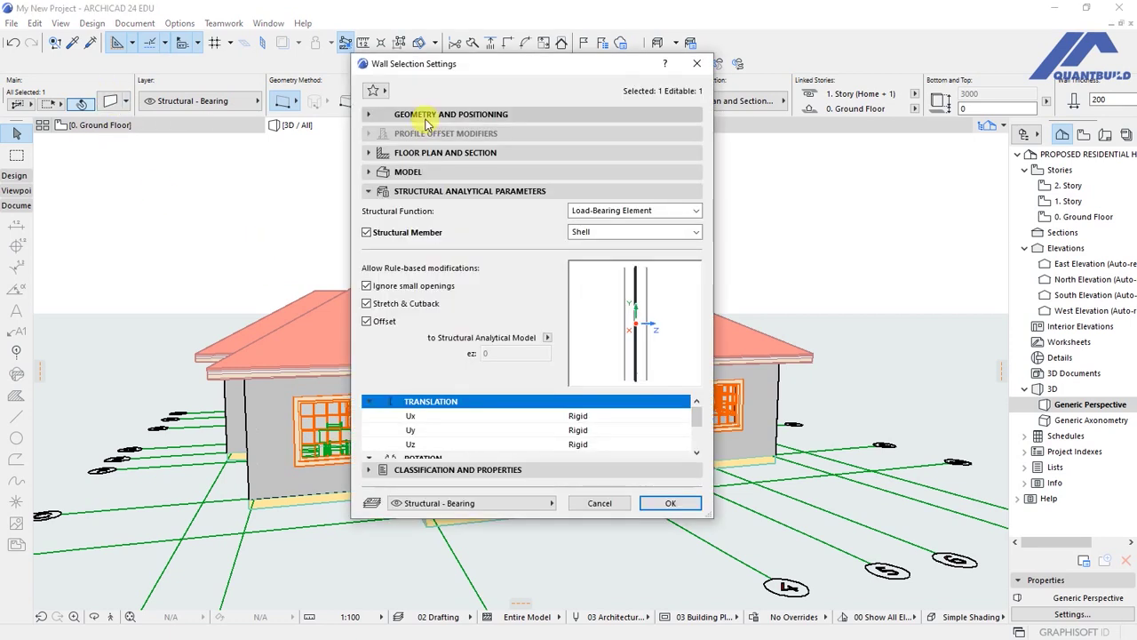
click(433, 114)
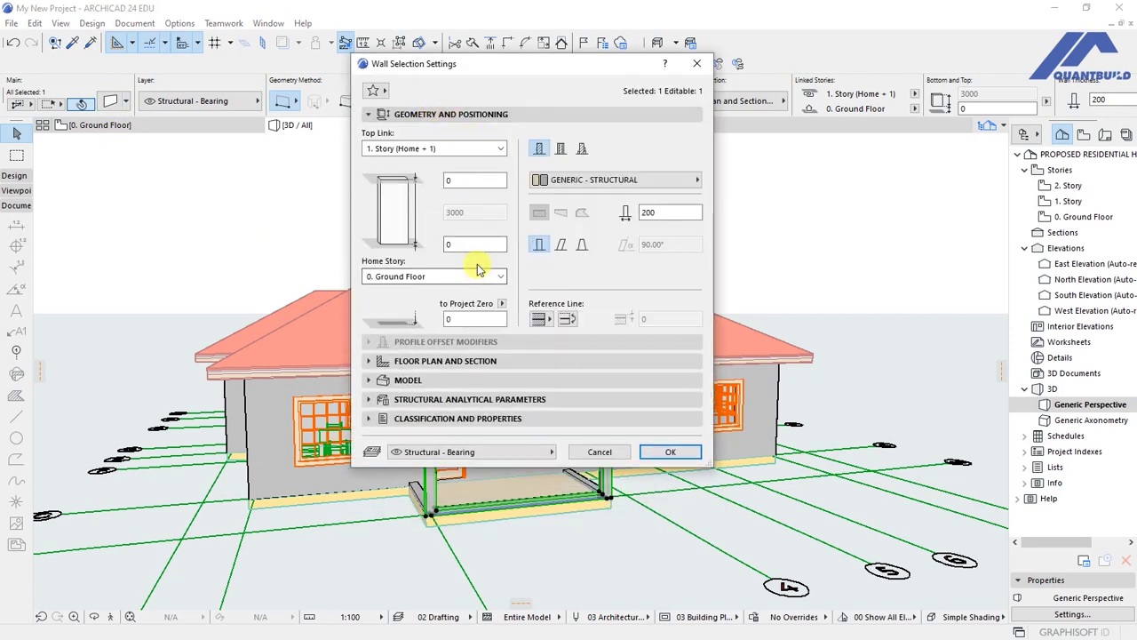
click(385, 150)
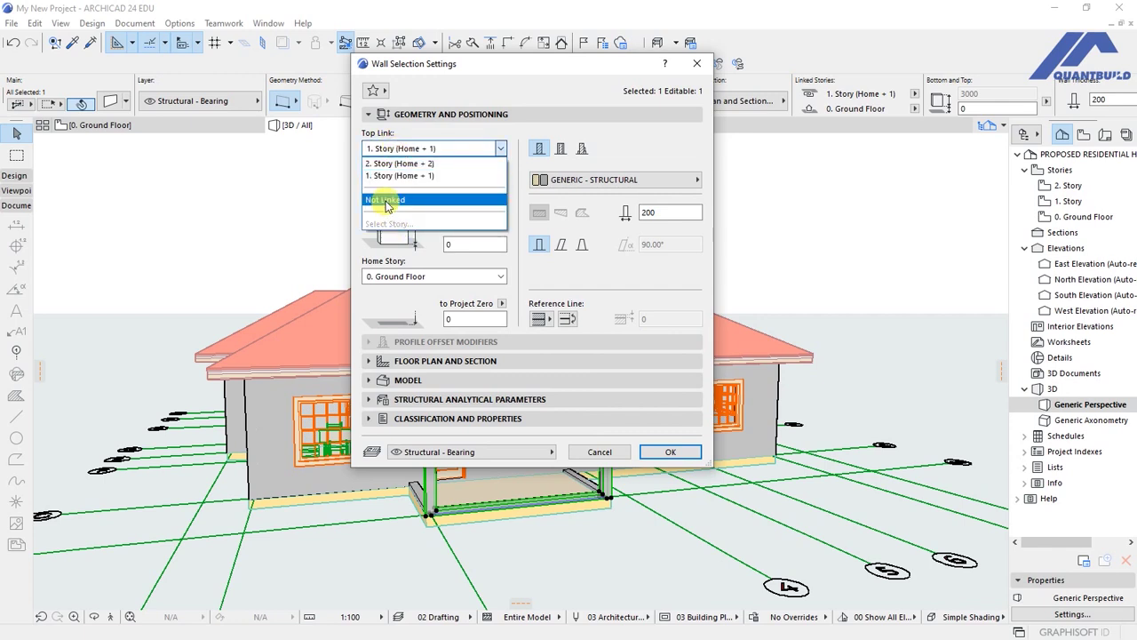
click(387, 200)
click(474, 211)
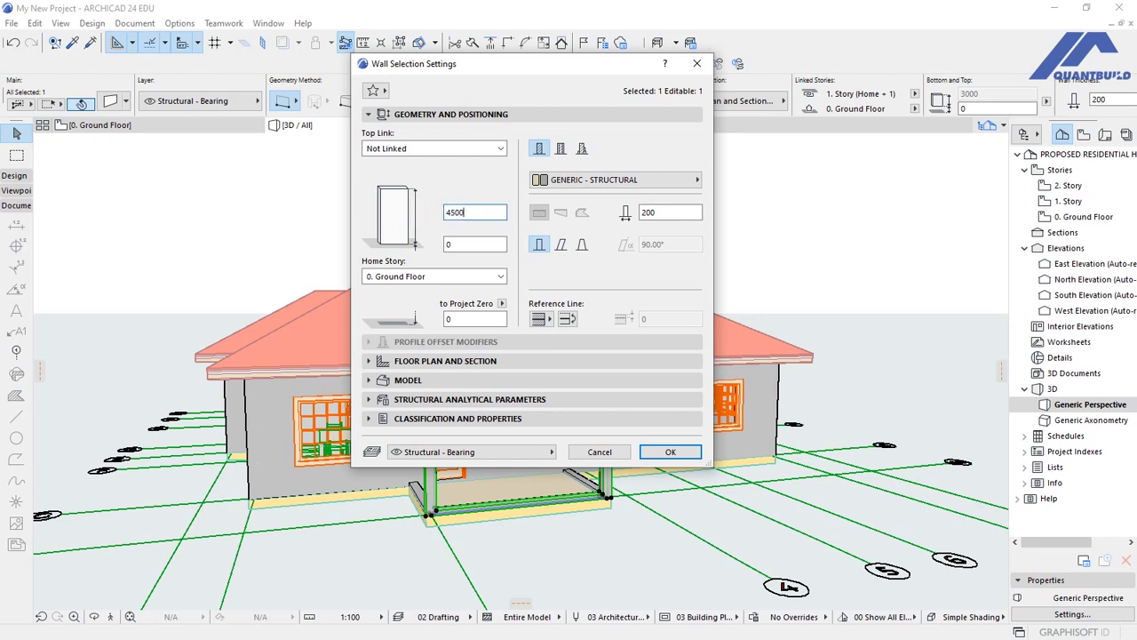
key(Return)
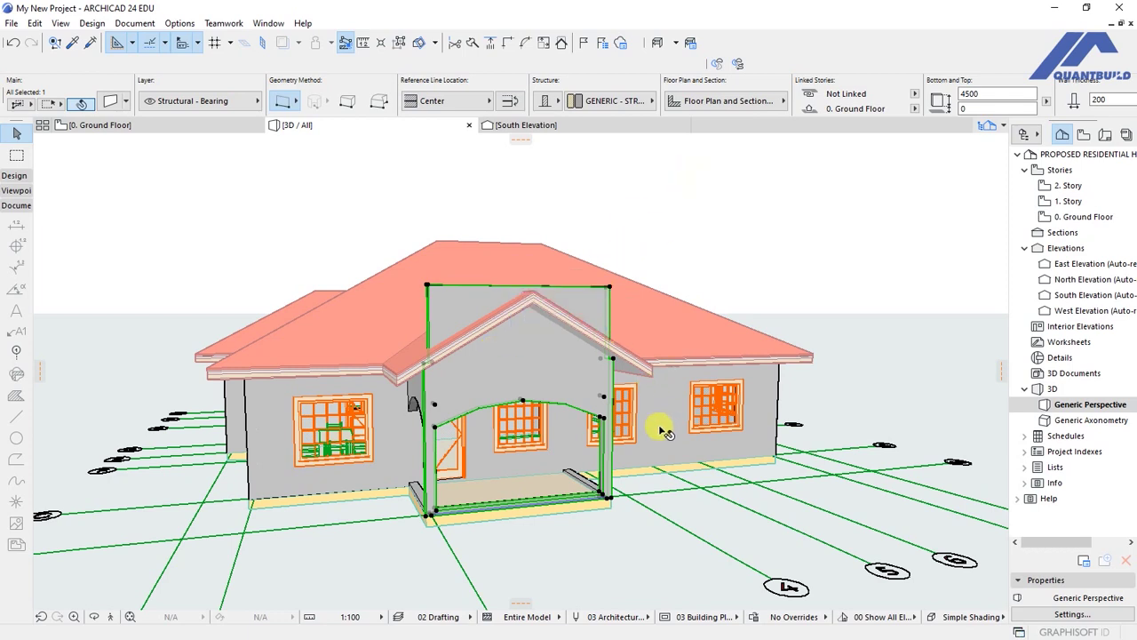
Add the roof to the selection, trim the porch's front wall using the roof from the current selection, and deselect
shift+click(594, 340)
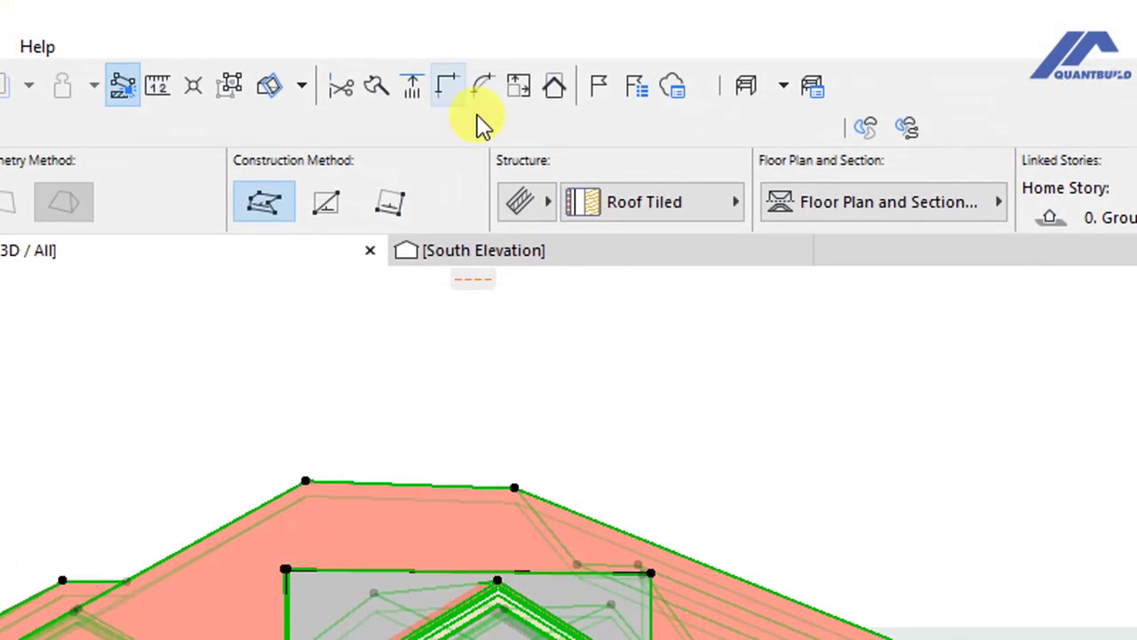
click(553, 93)
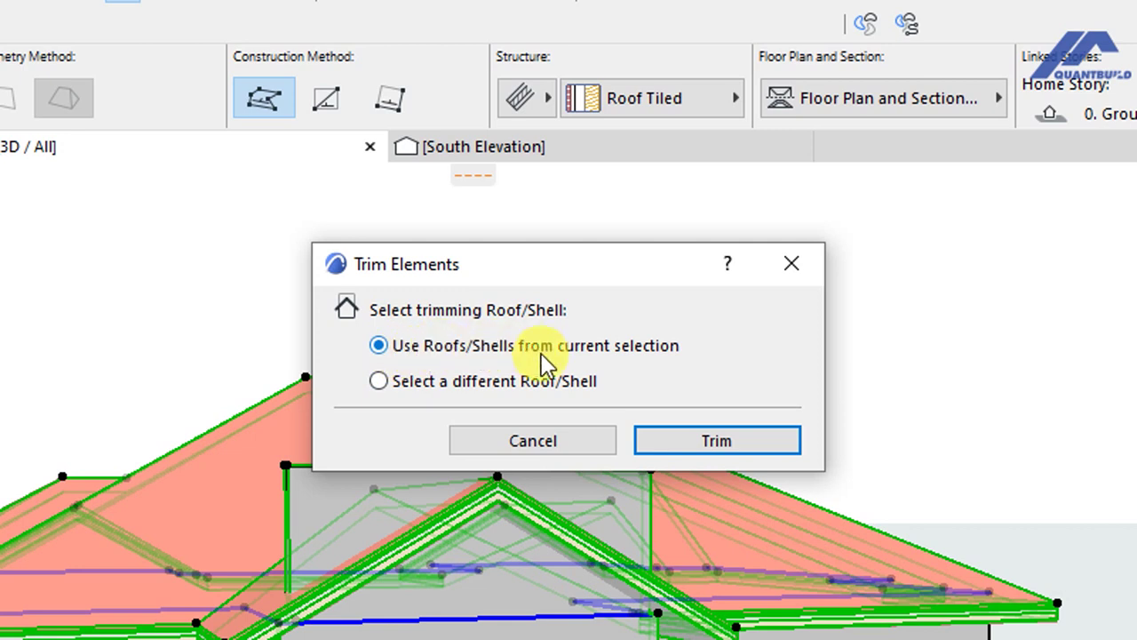
click(676, 449)
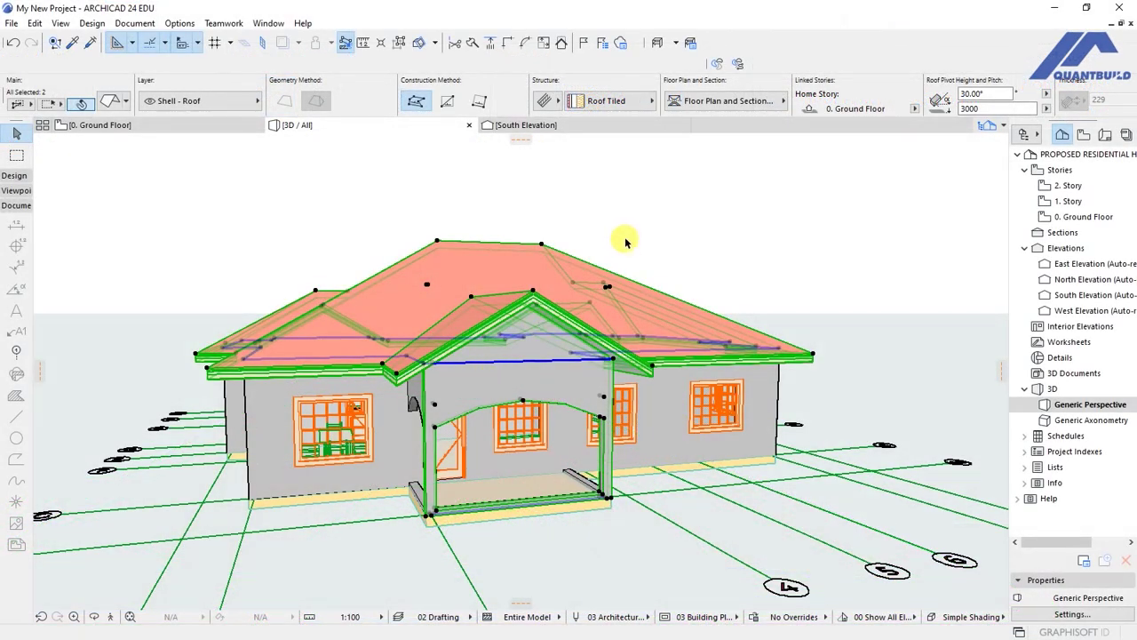
click(627, 237)
click(704, 241)
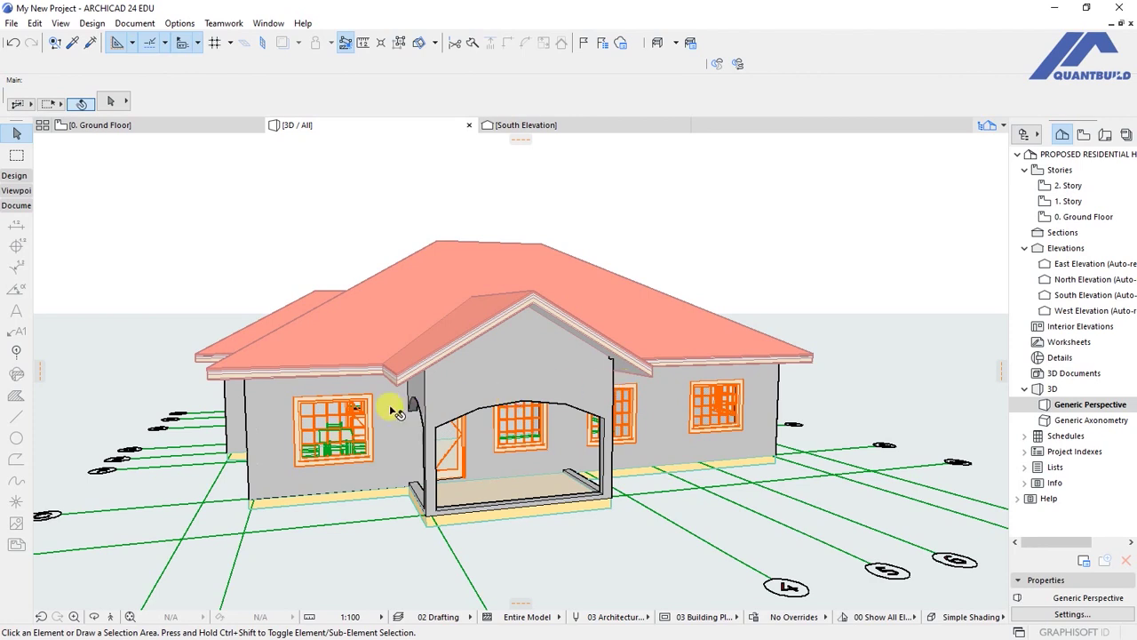
Select both side walls of the entry porch and set their top offset from 1. Story to 200 mm
scroll(436, 395, up, 1)
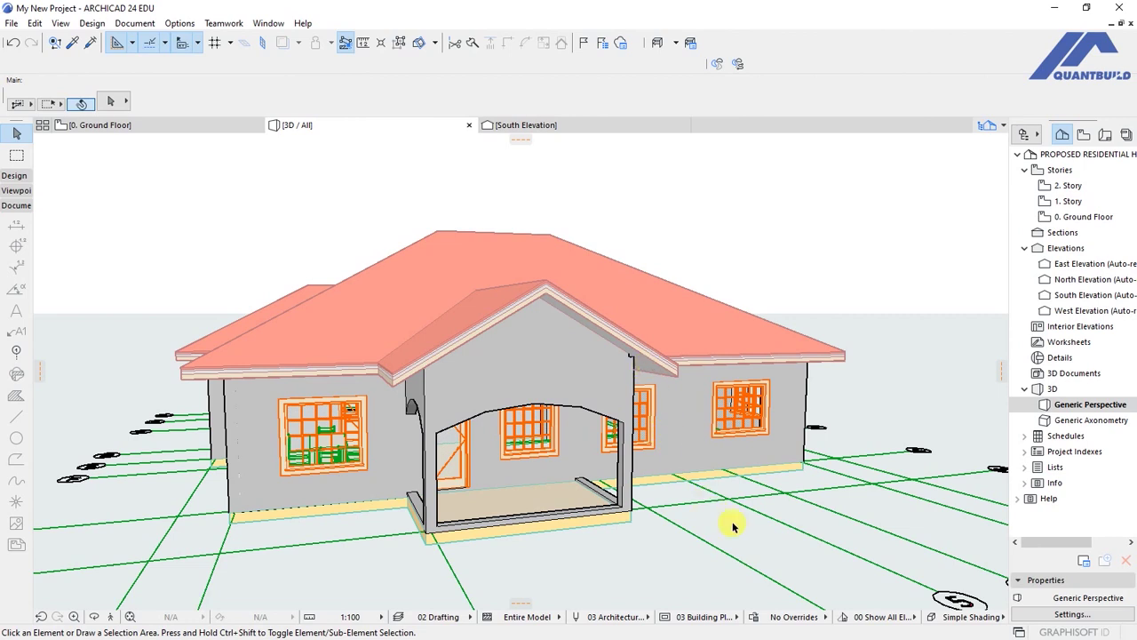
click(421, 384)
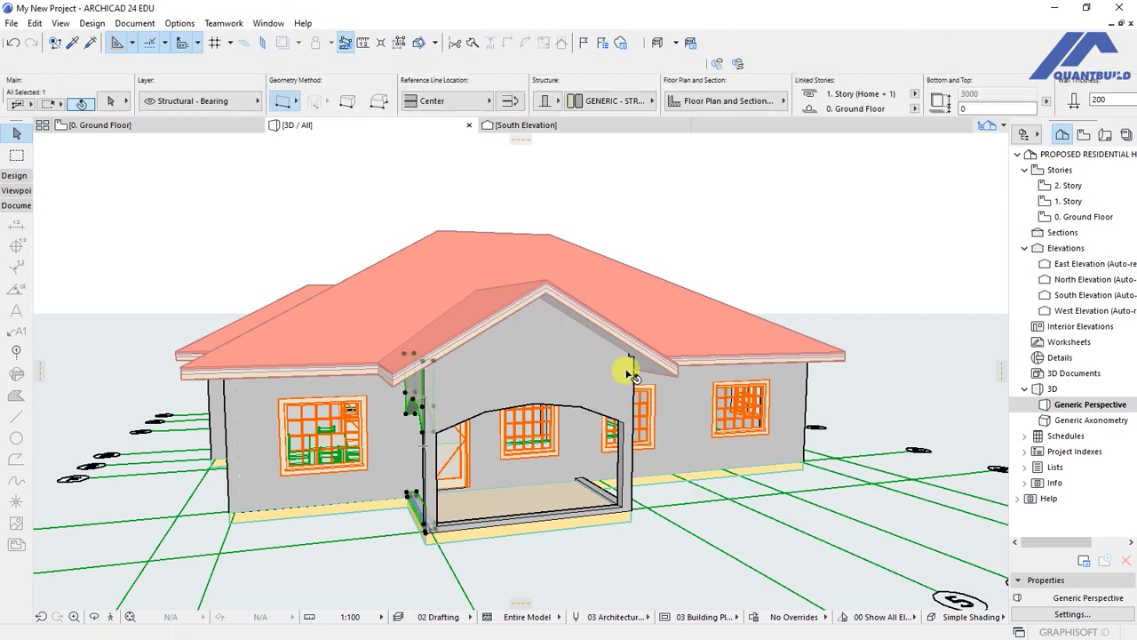
key(Escape)
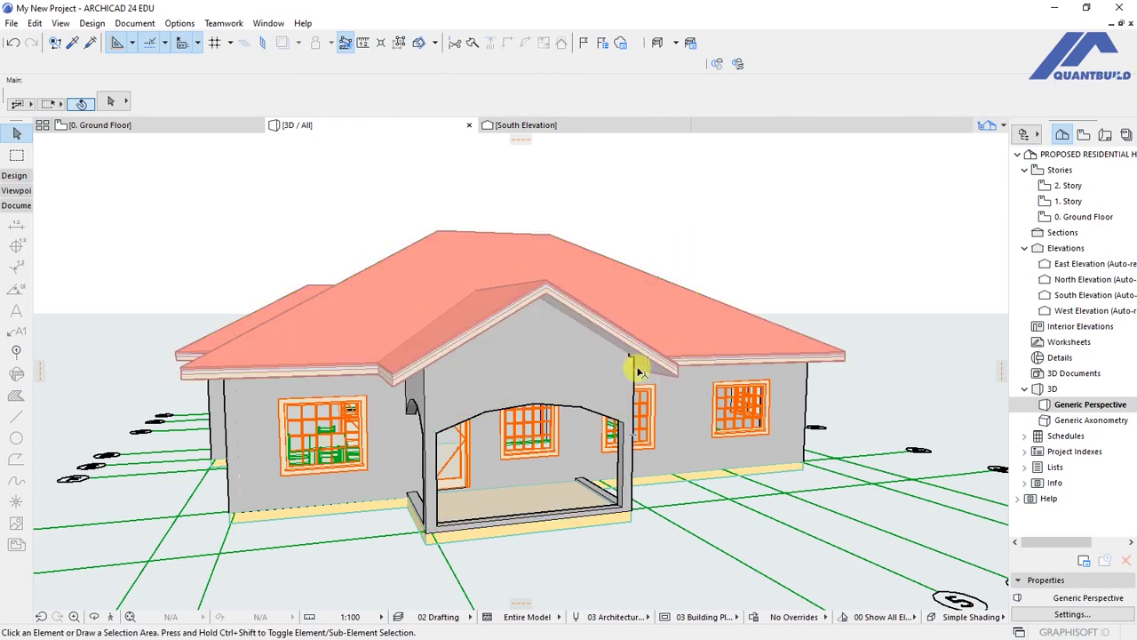
click(628, 400)
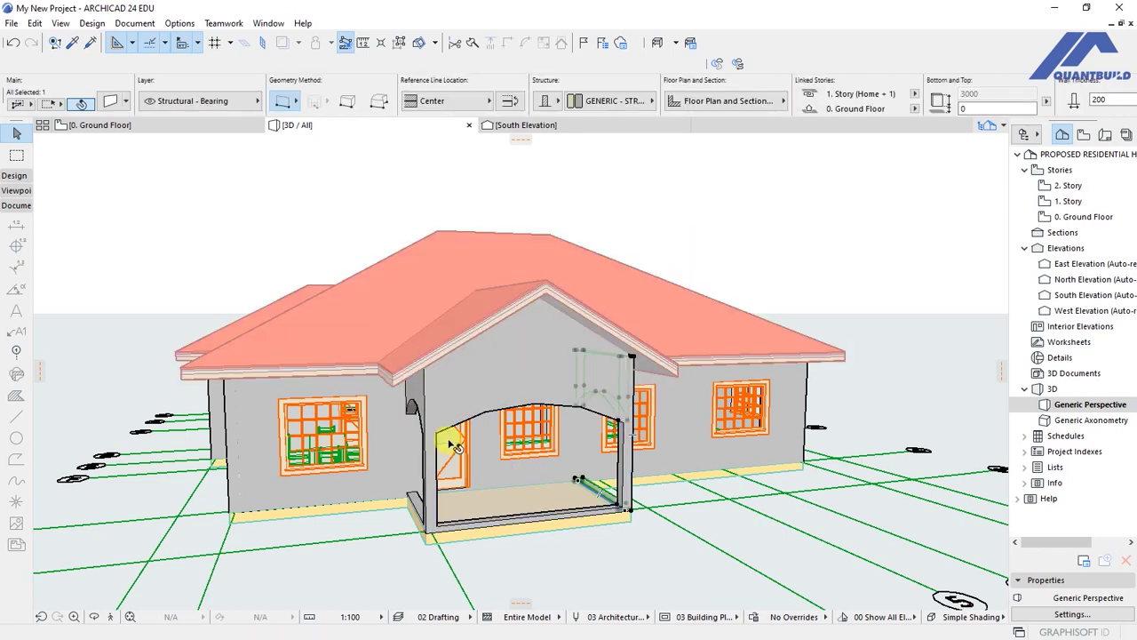
shift+click(416, 417)
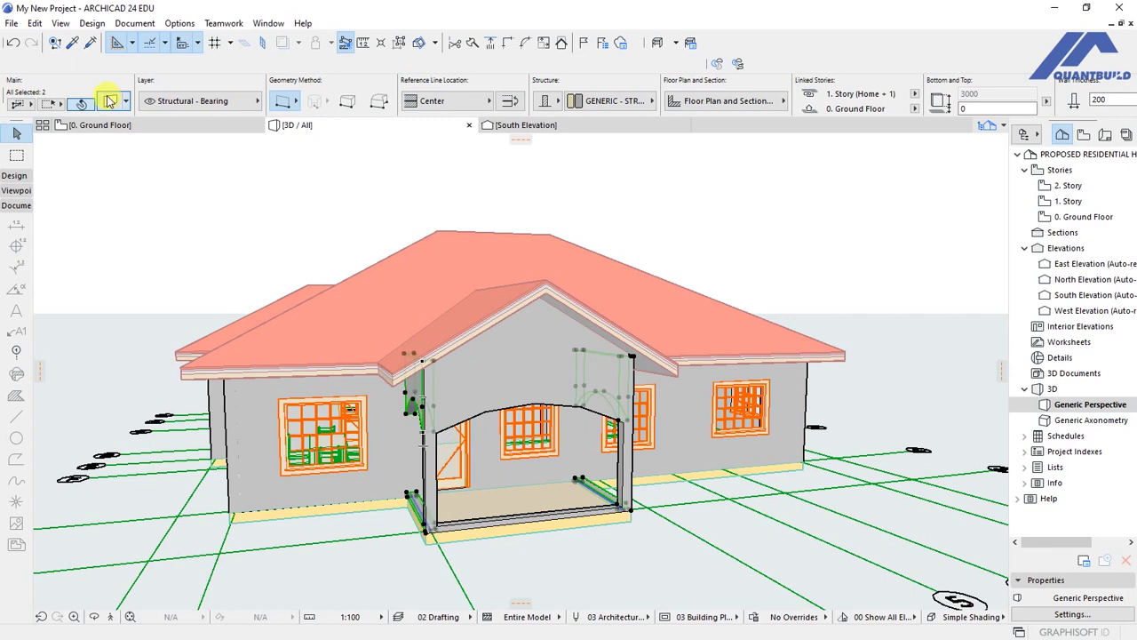
key(ctrl+t)
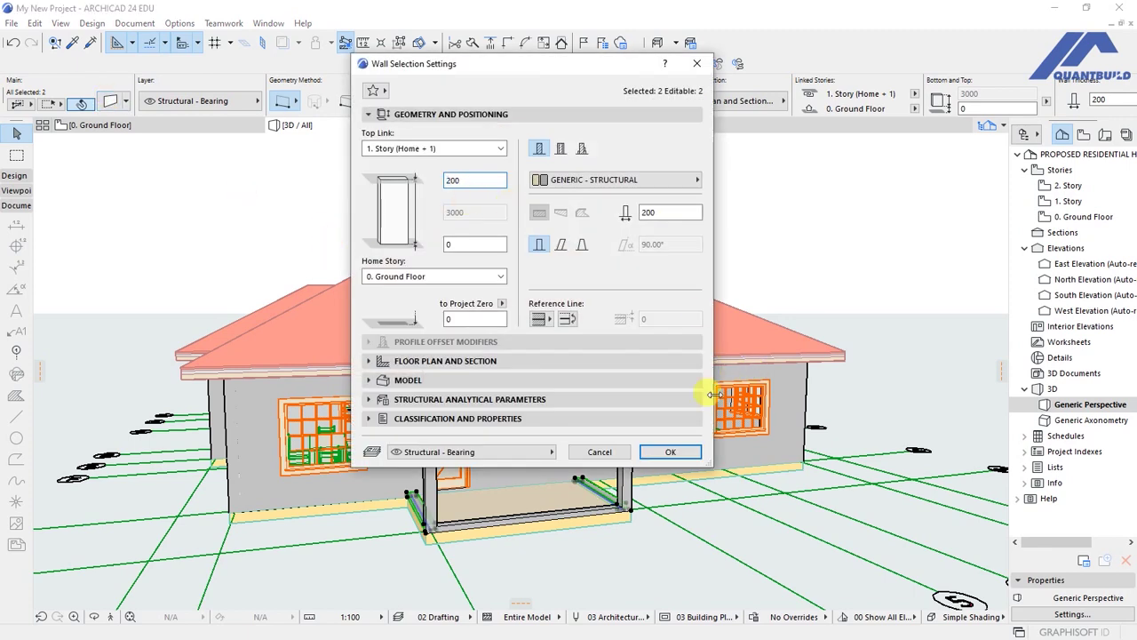
click(664, 455)
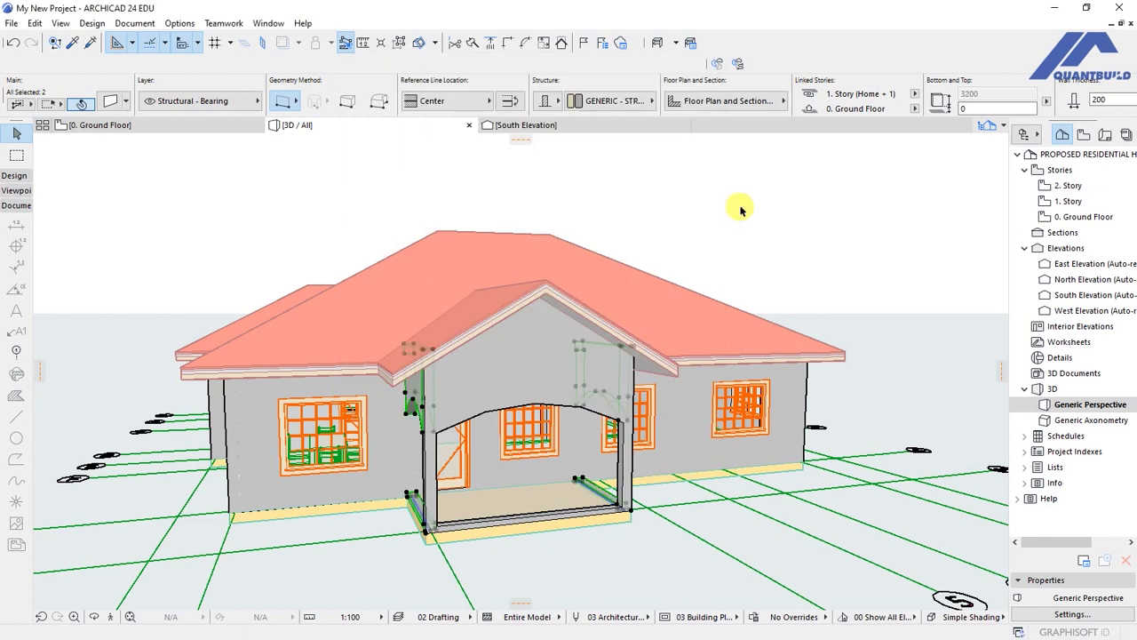
click(738, 216)
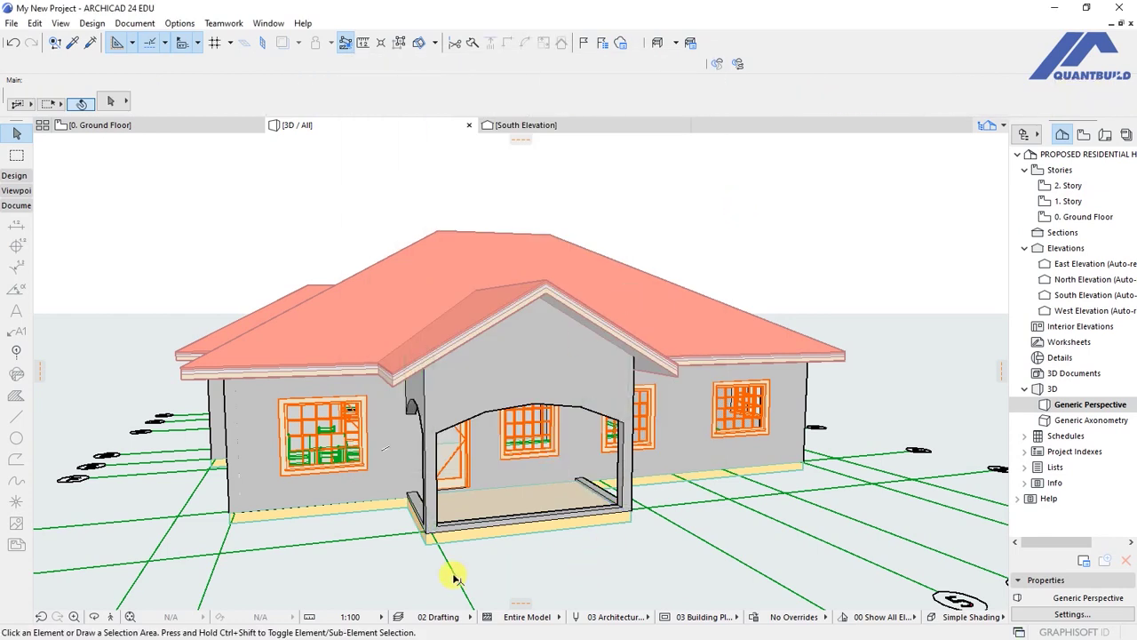
Set the porch front wall's arched opening to a sill height of 0 and a height of 2400 mm
click(438, 527)
click(107, 102)
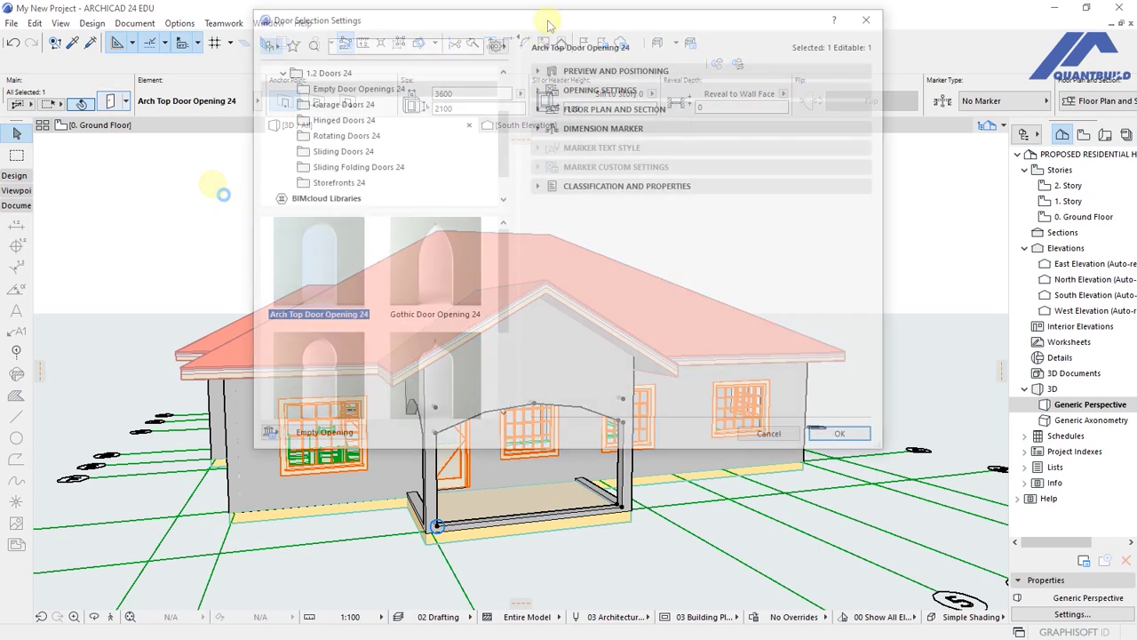
drag(551, 25, 422, 16)
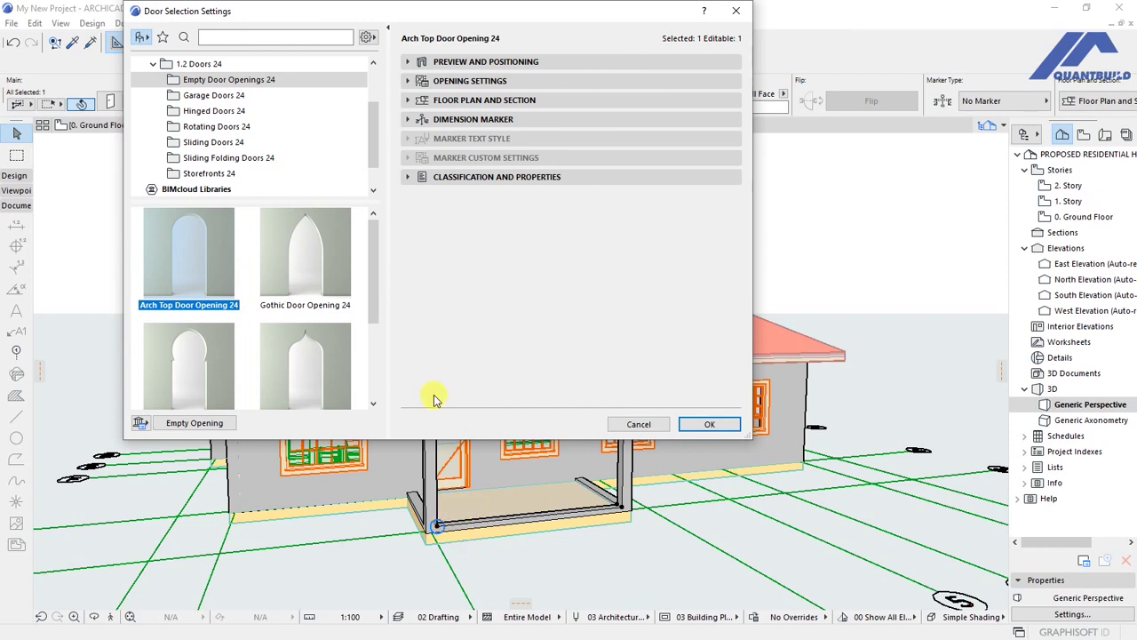
drag(409, 11, 530, 98)
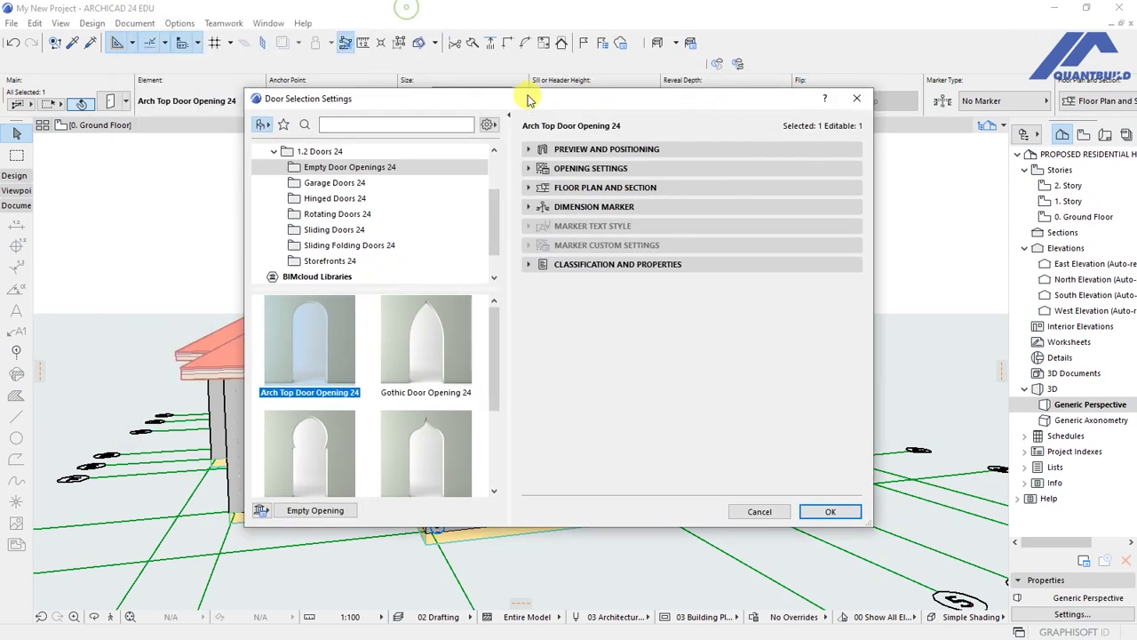
click(582, 151)
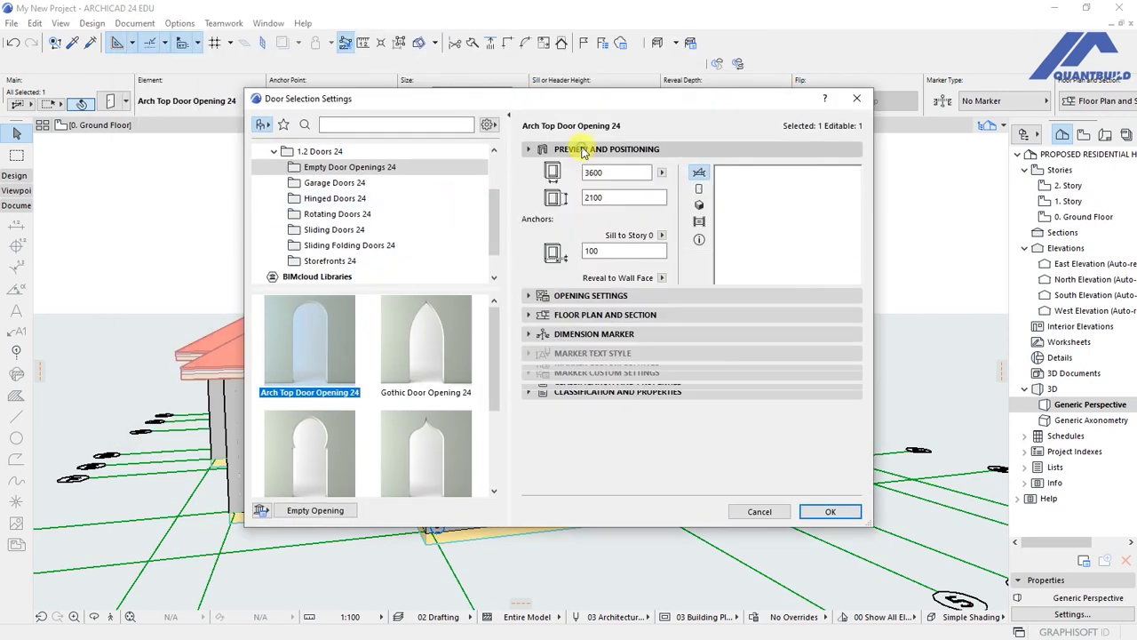
click(610, 251)
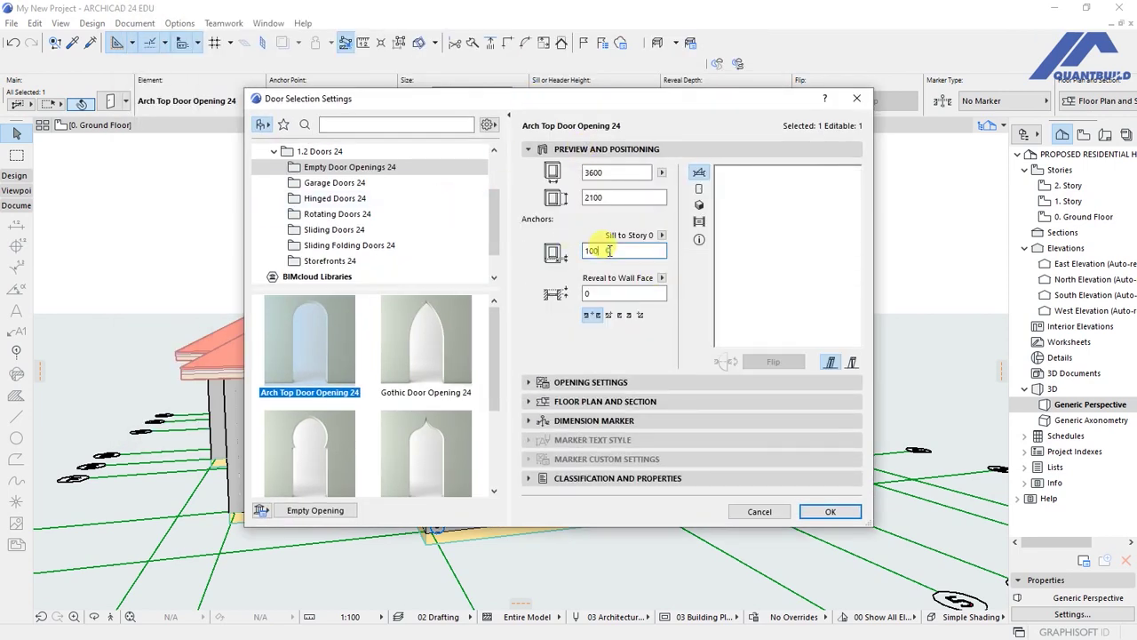
double_click(595, 251)
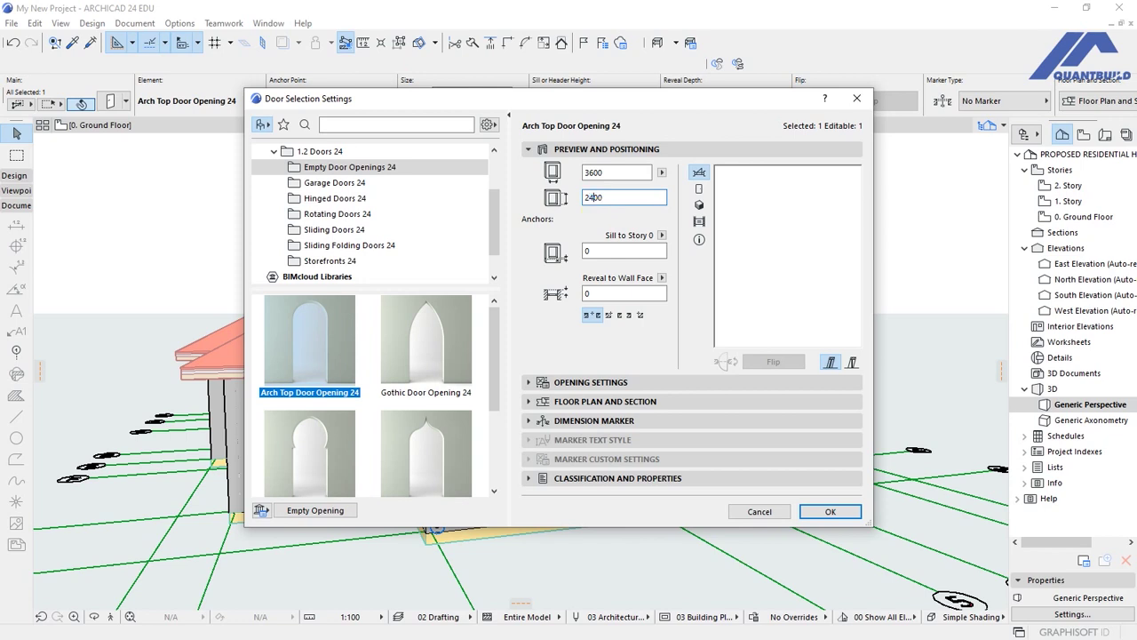
click(830, 511)
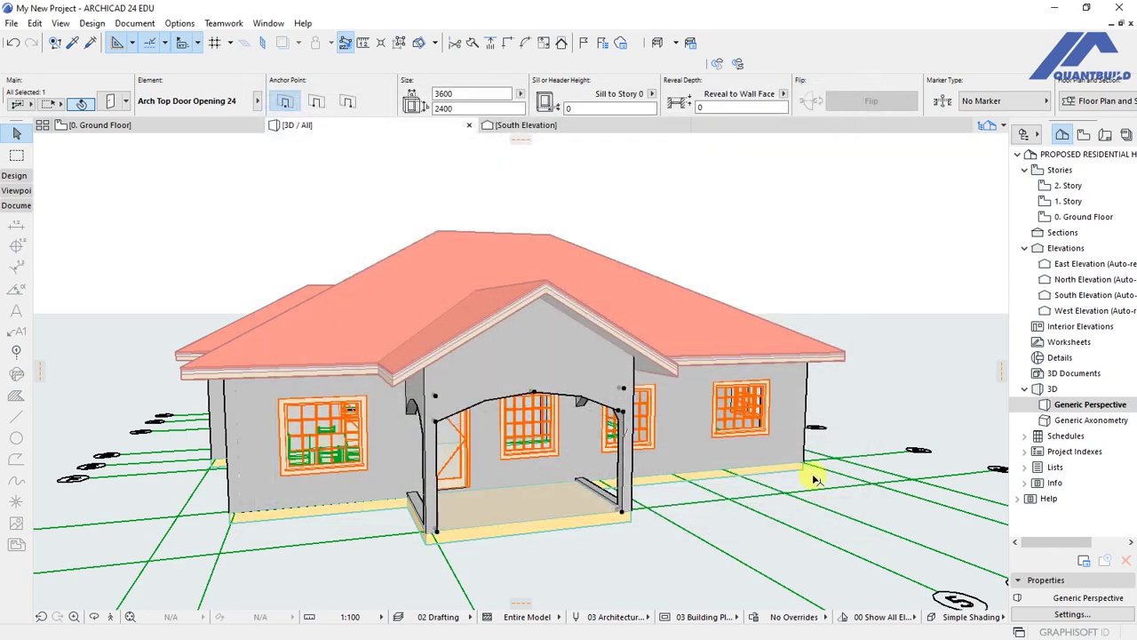
click(752, 237)
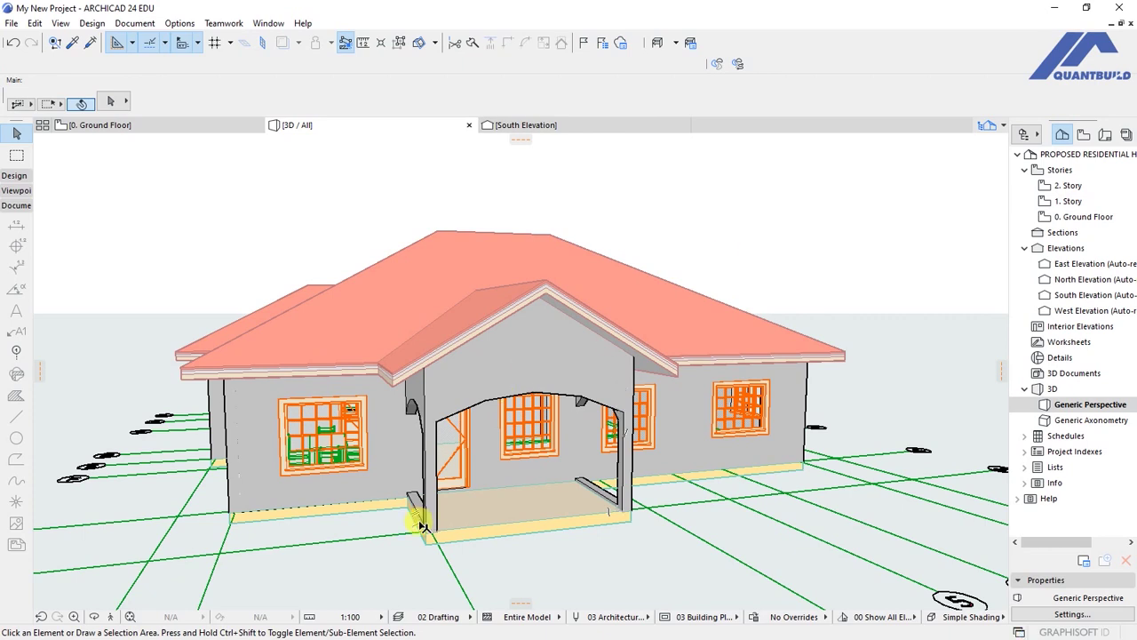
Select the arched openings in both porch side walls and set their sill to 0 and height to 2400 mm
shift+middle_drag(423, 526, 432, 536)
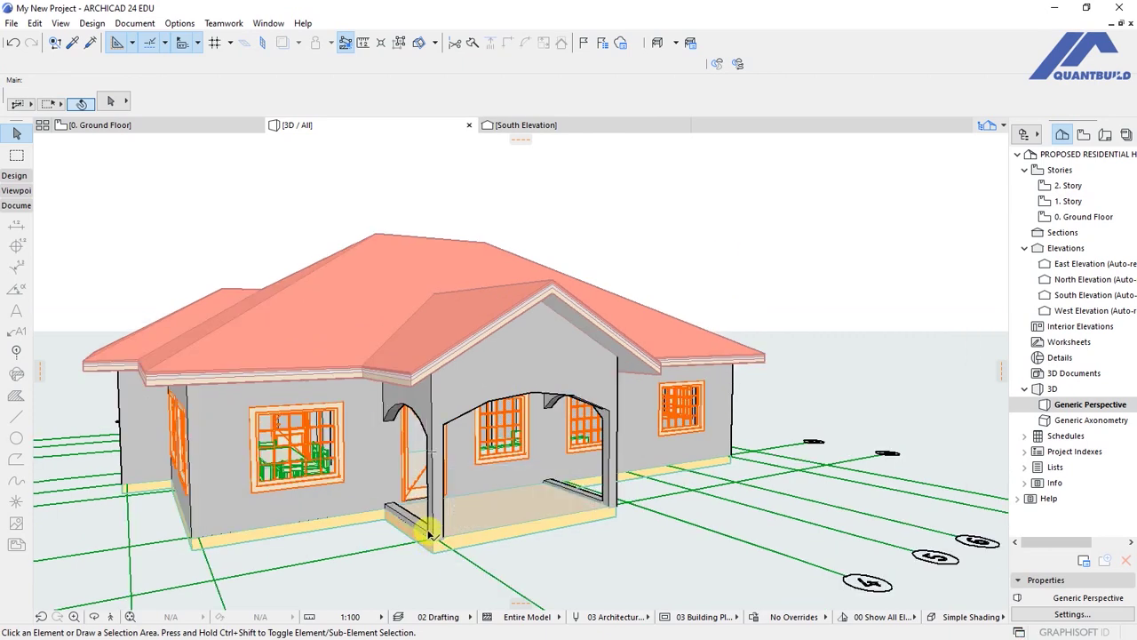
click(604, 501)
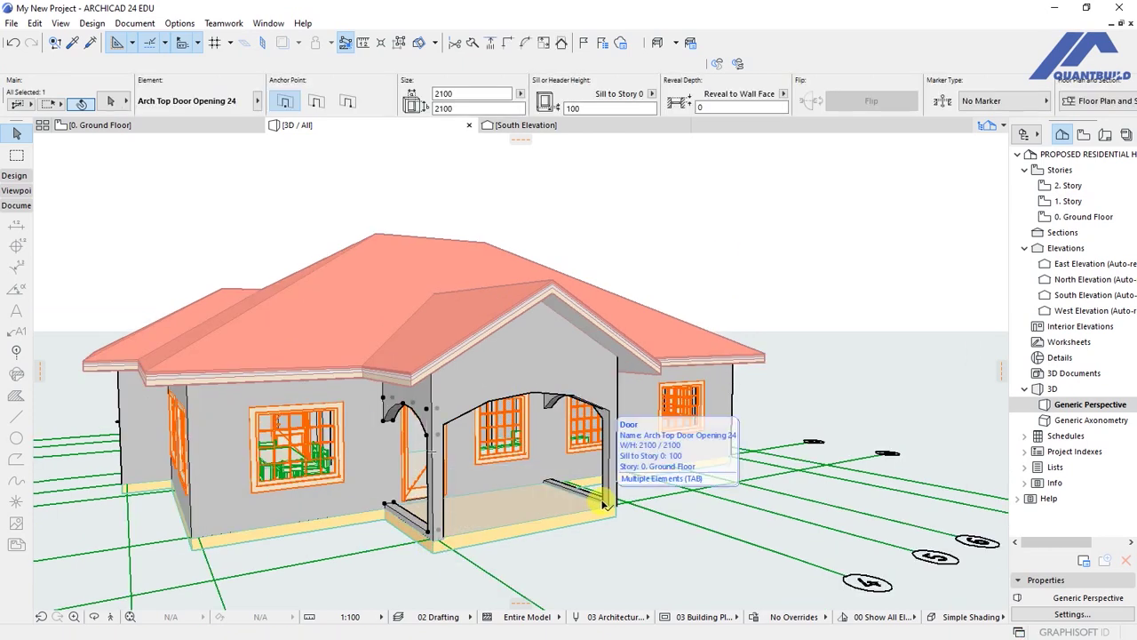
click(110, 100)
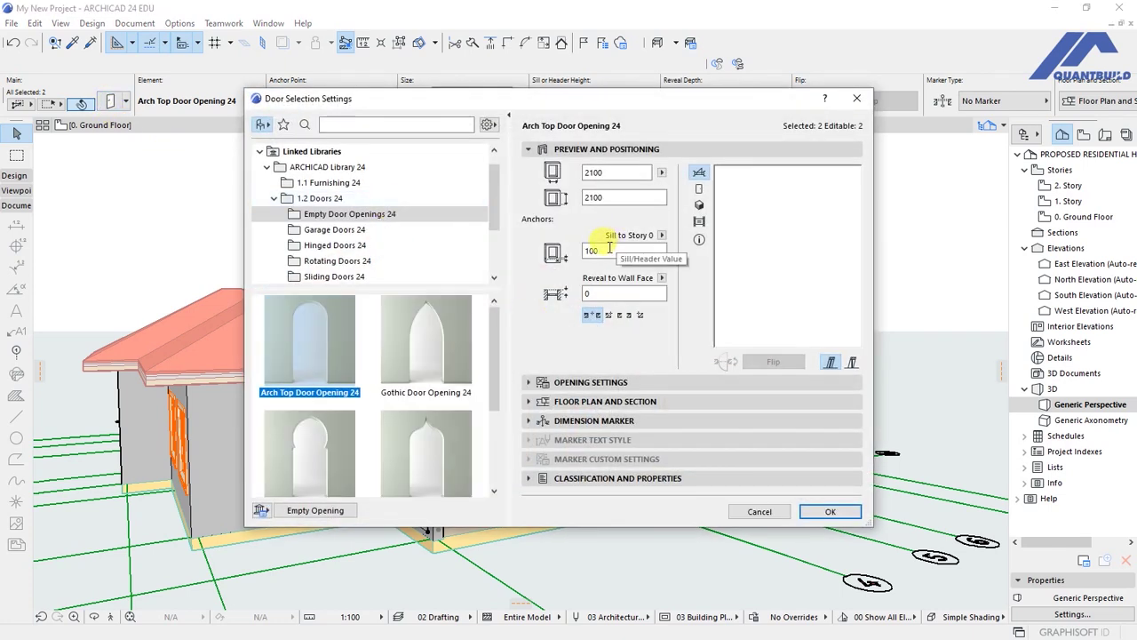
click(592, 197)
double_click(592, 197)
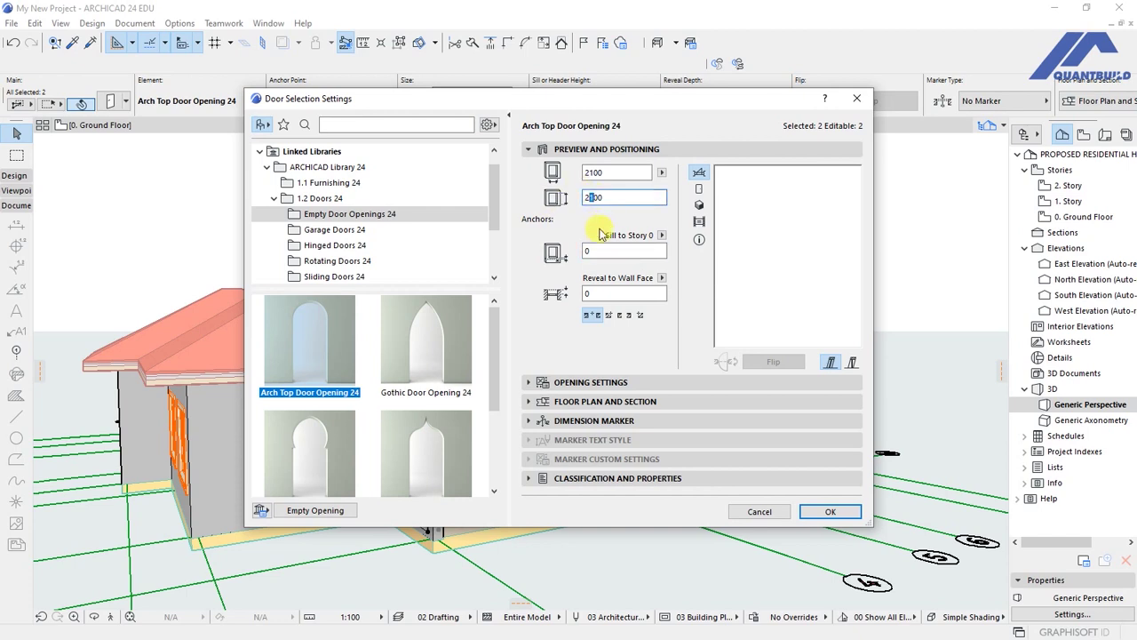
click(830, 511)
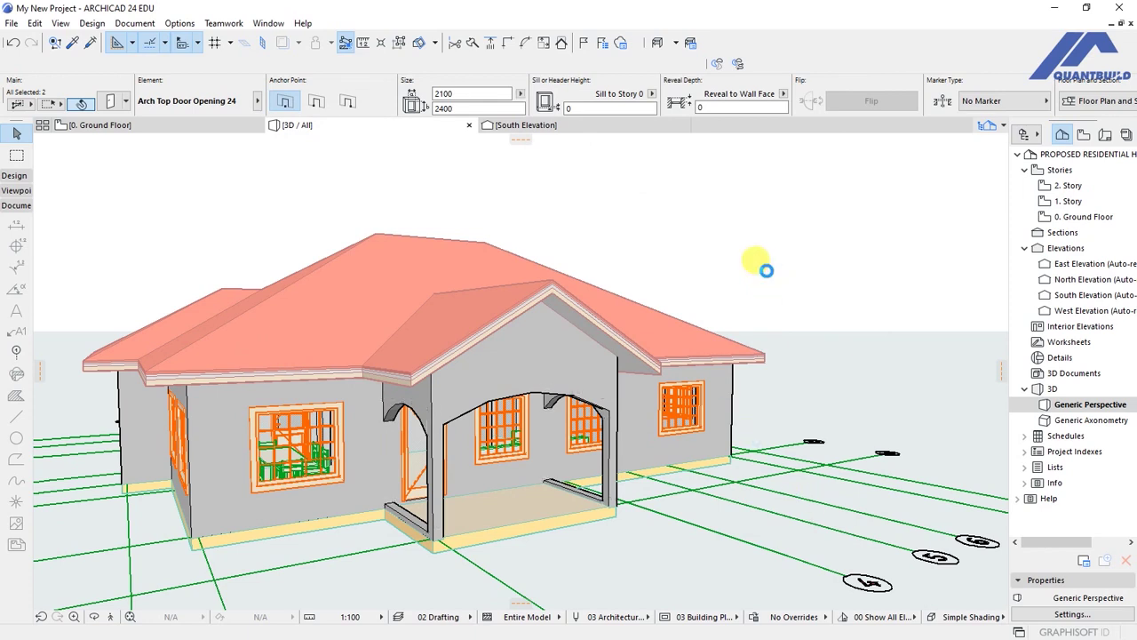
click(770, 263)
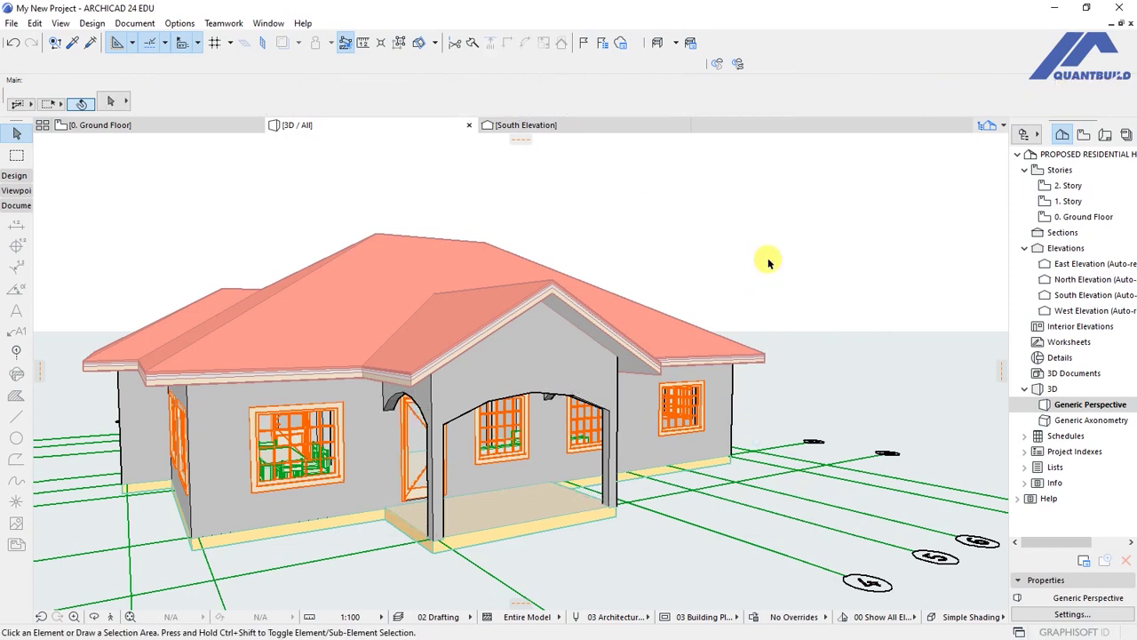
Unlink the top of the rear wing's gable-end wall from its story and set the wall height to 4500 mm
key(o)
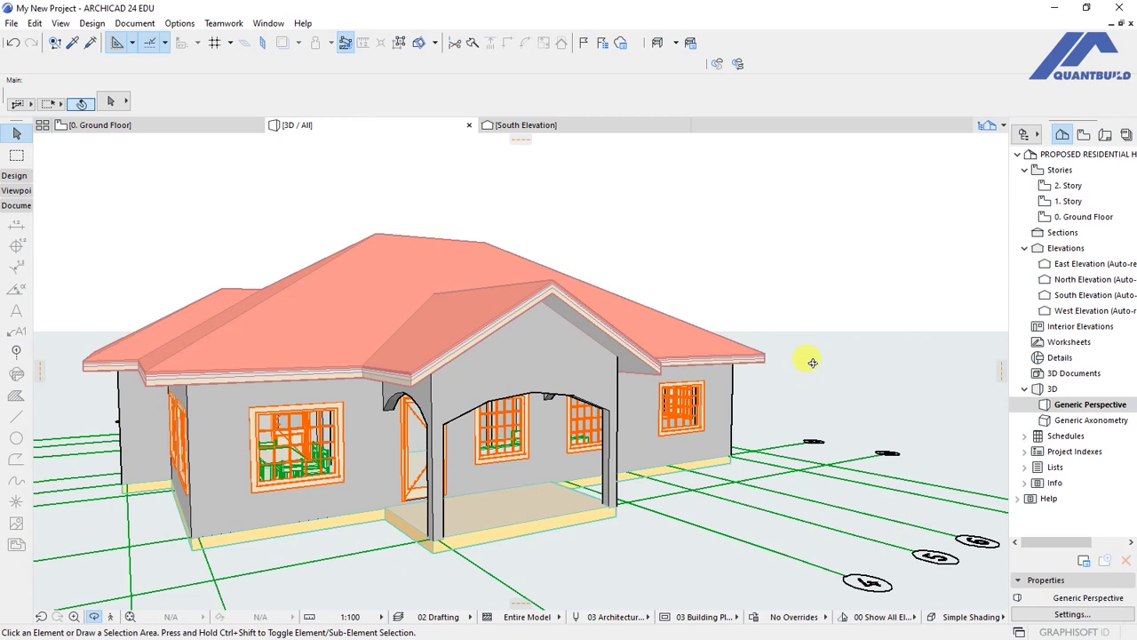
drag(812, 361, 396, 373)
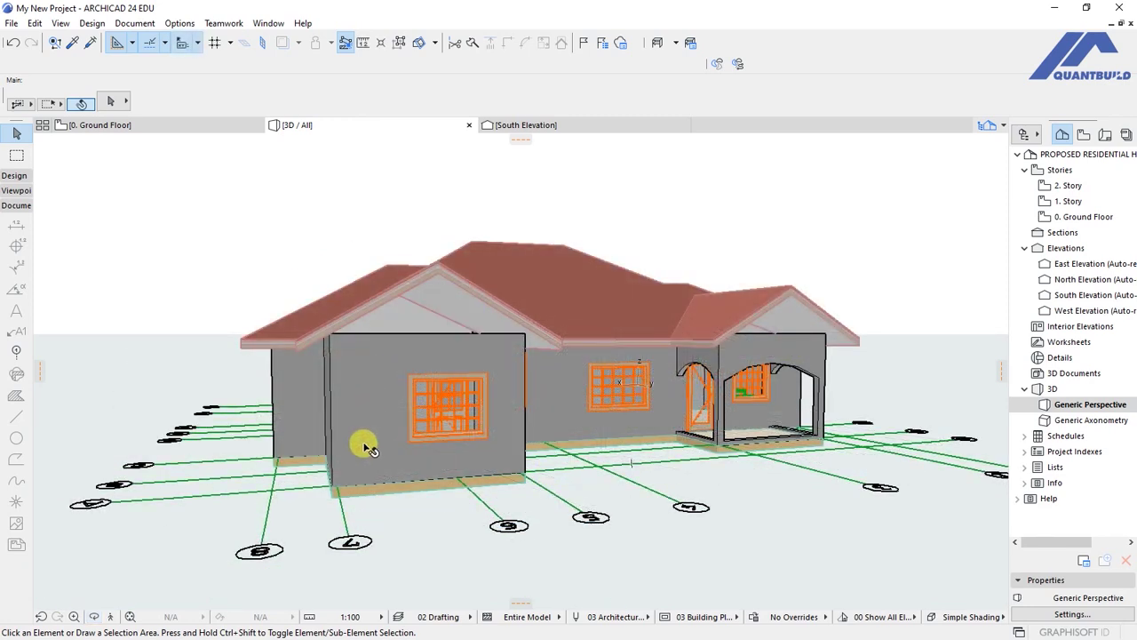
mouse_move(366, 447)
click(366, 452)
click(110, 102)
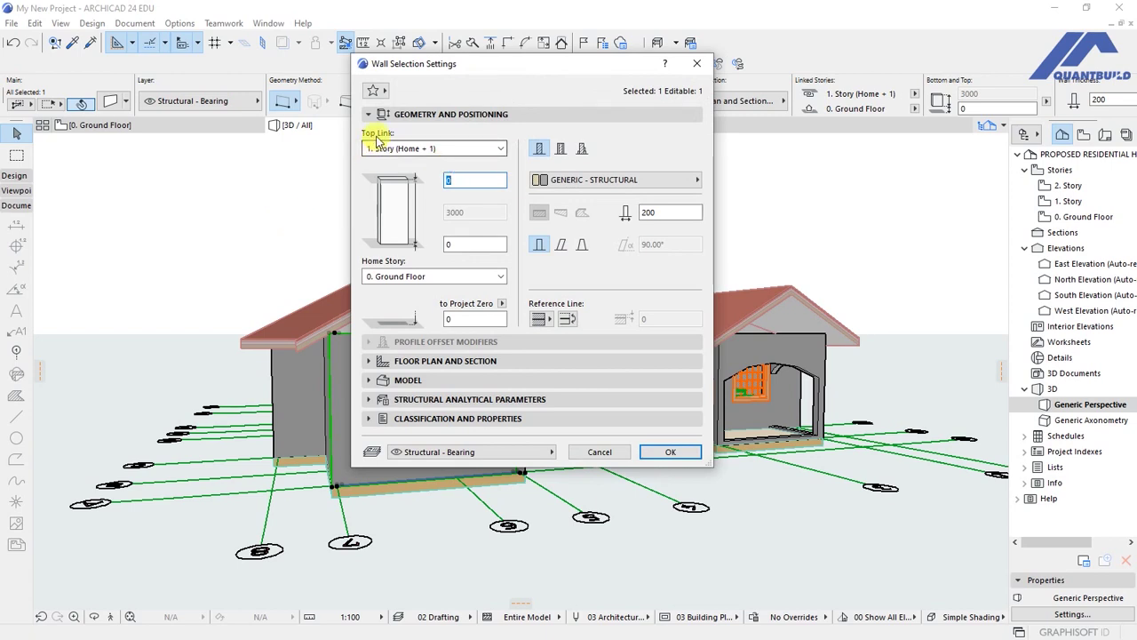
click(430, 148)
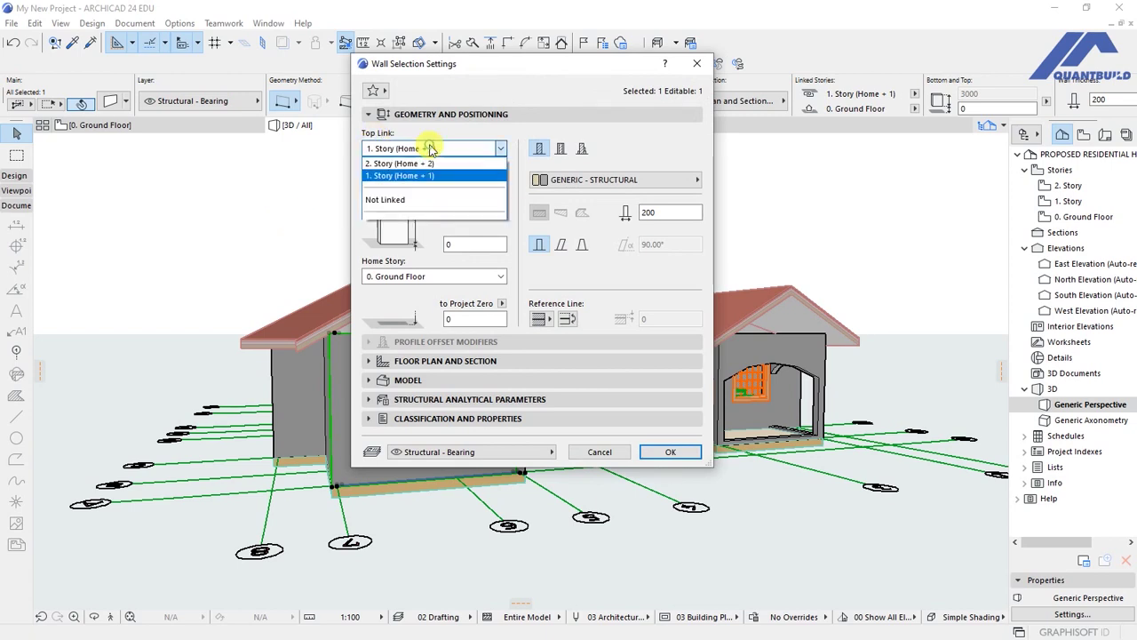
click(383, 201)
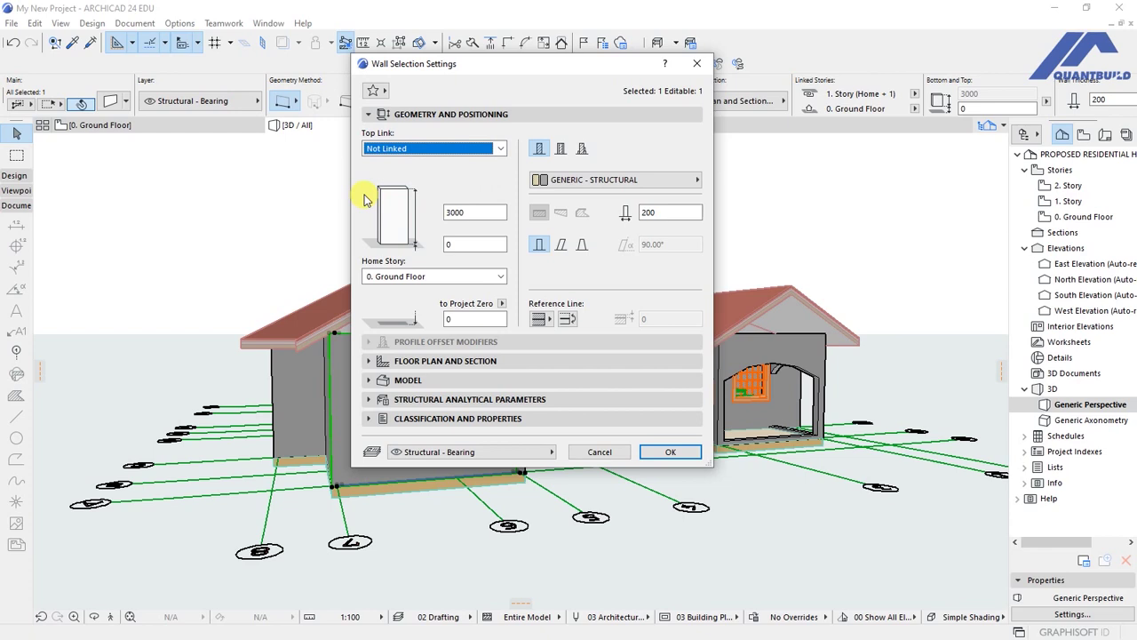
click(468, 212)
text(45)
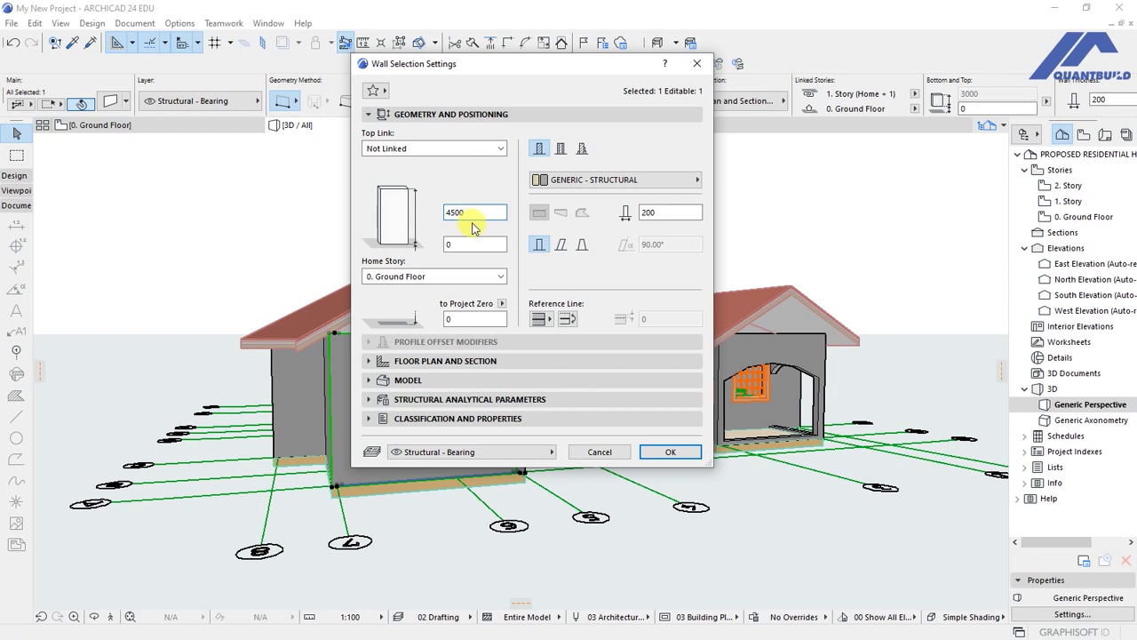
click(668, 451)
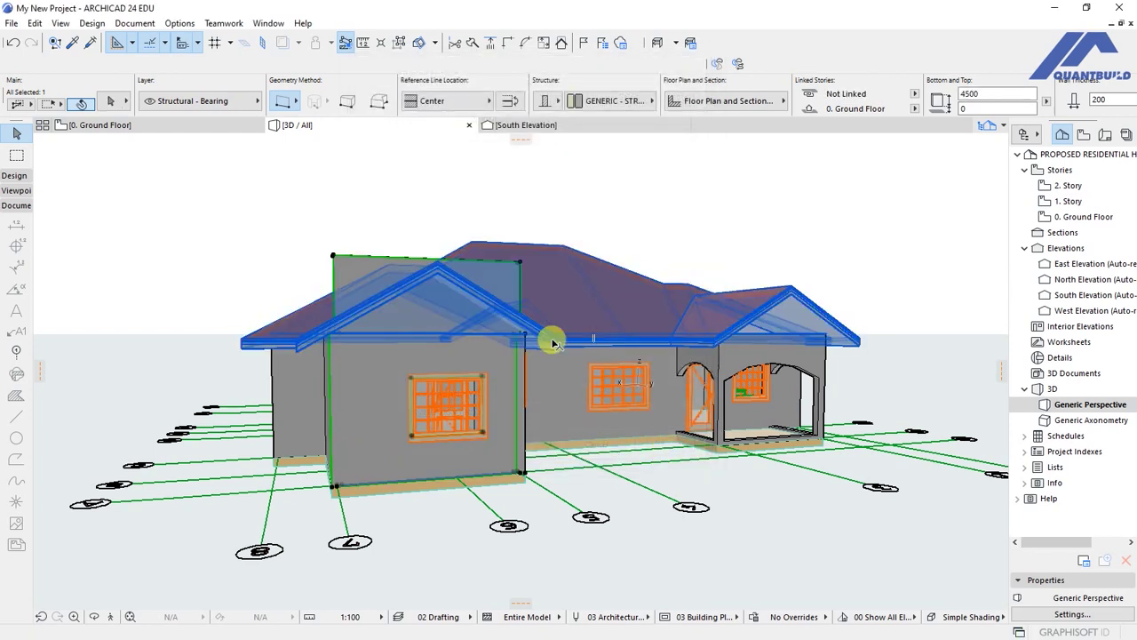
Add the roof to the selection, trim the rear wing's gable-end wall to it, and deselect
shift+click(620, 336)
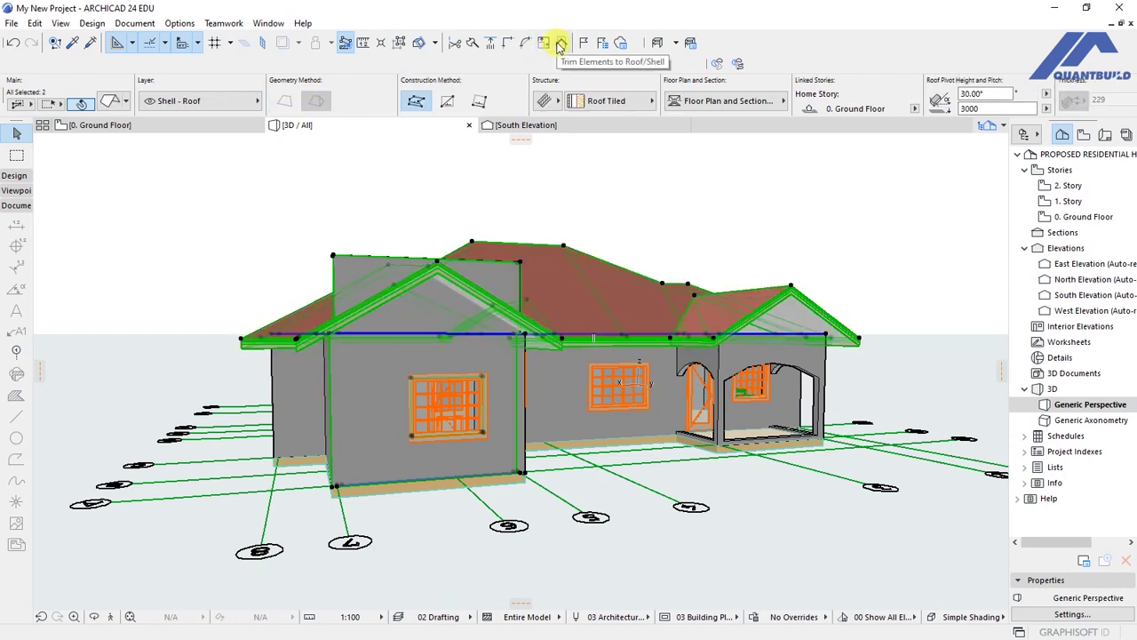
click(560, 44)
click(634, 271)
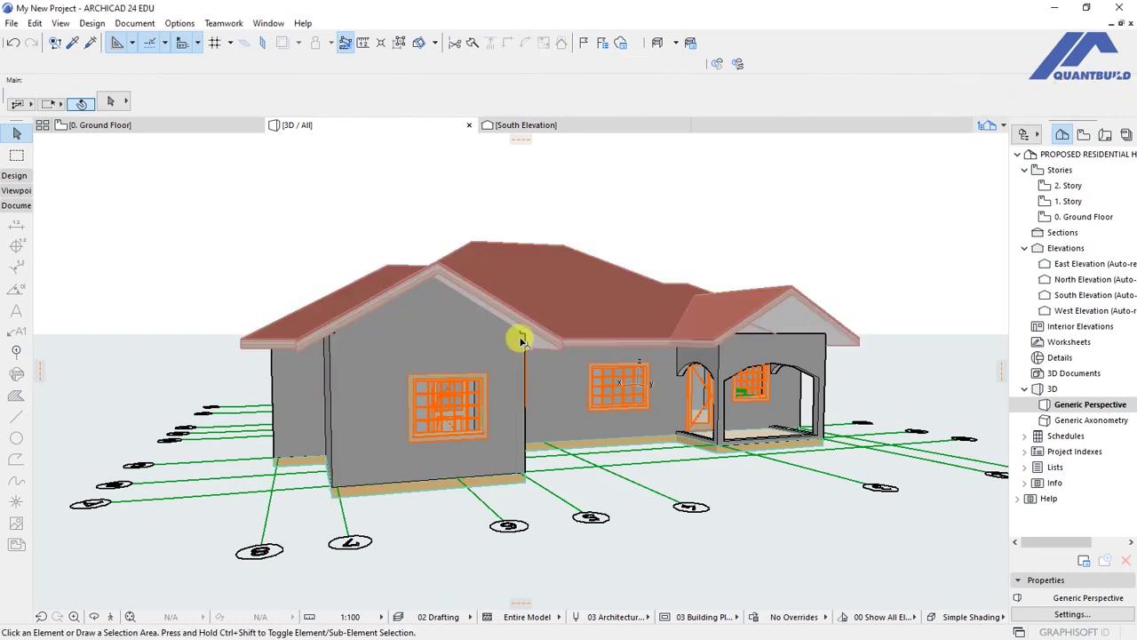
Select both side walls of the rear gabled wing, set their top offset from 1. Story to 200 mm, and deselect
click(324, 364)
shift+click(331, 347)
key(ctrl+t)
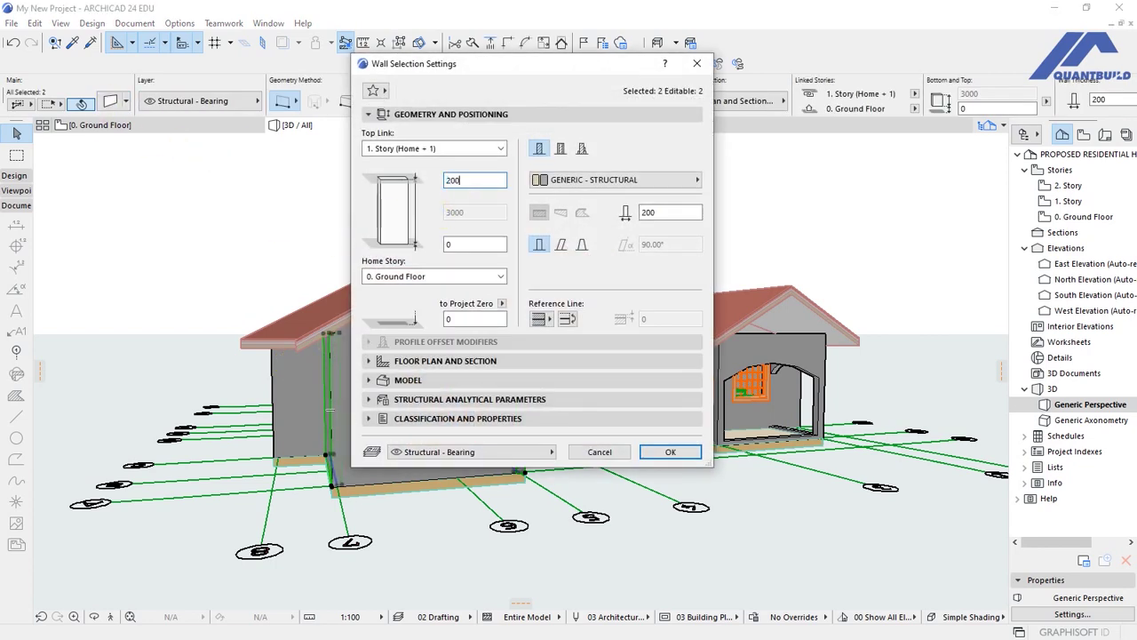
click(668, 451)
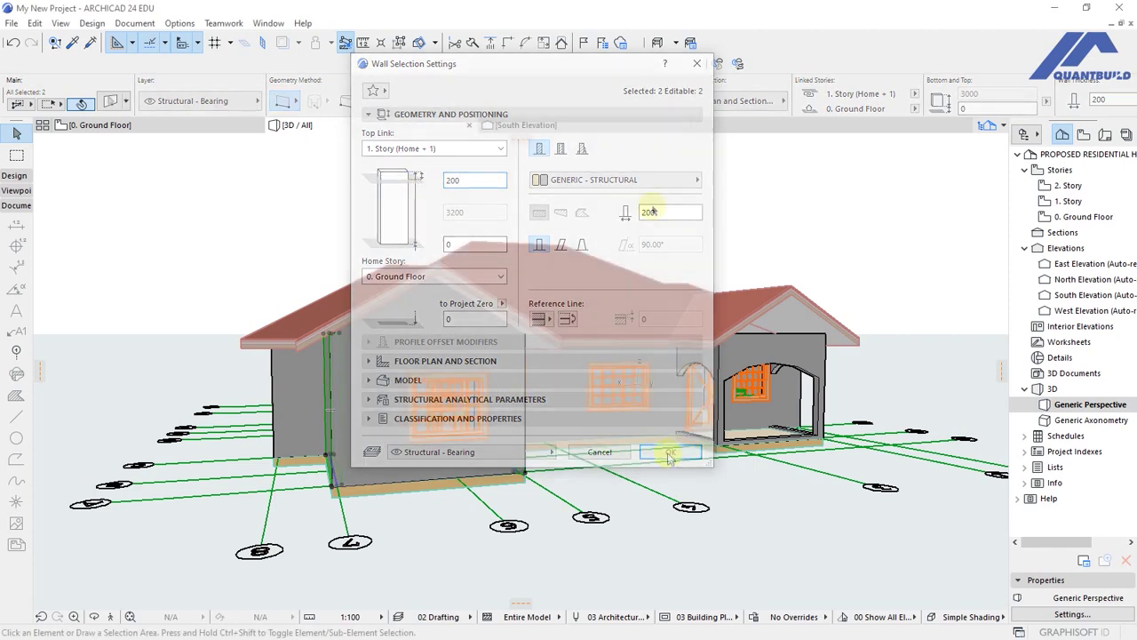
key(Escape)
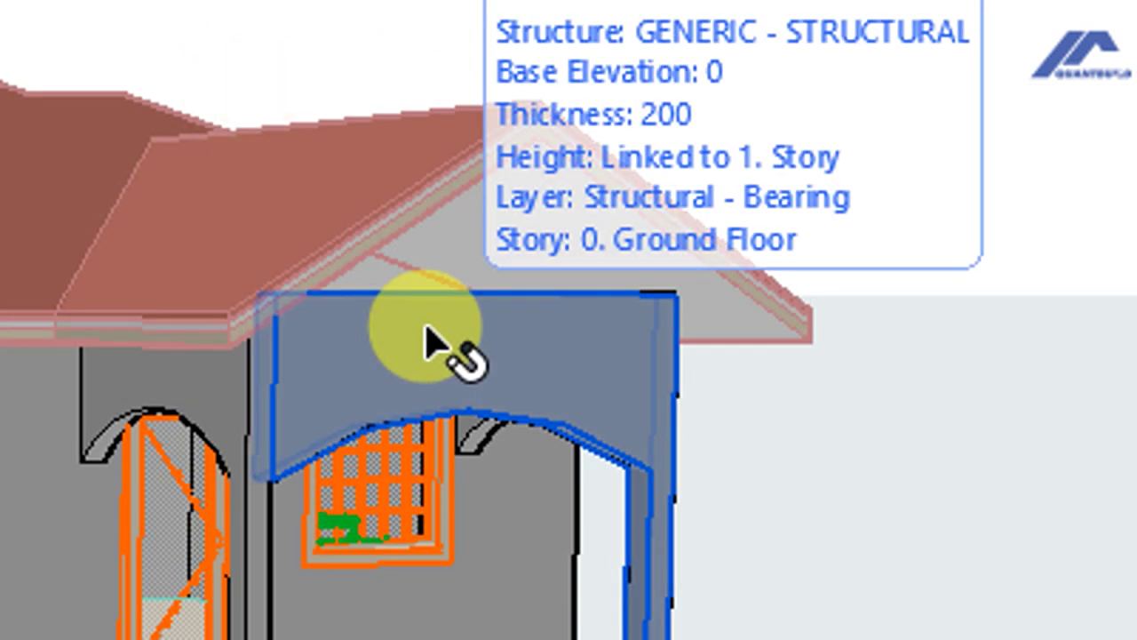
Set the rear porch's front arched wall to a top link of Not Linked and a height of 4500 mm
click(420, 307)
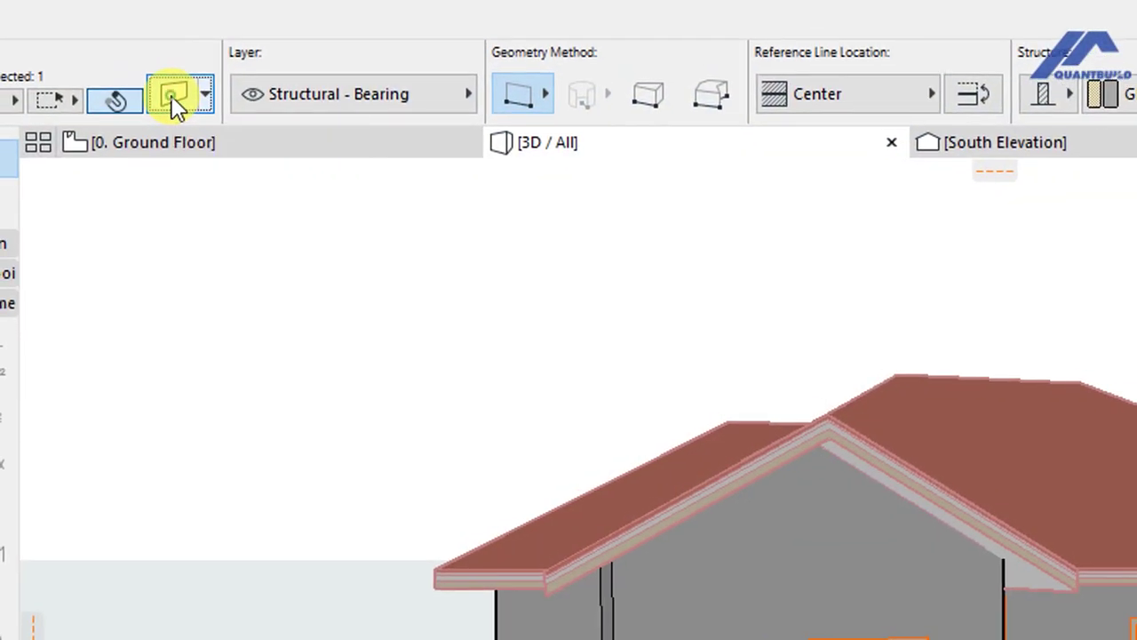
click(173, 96)
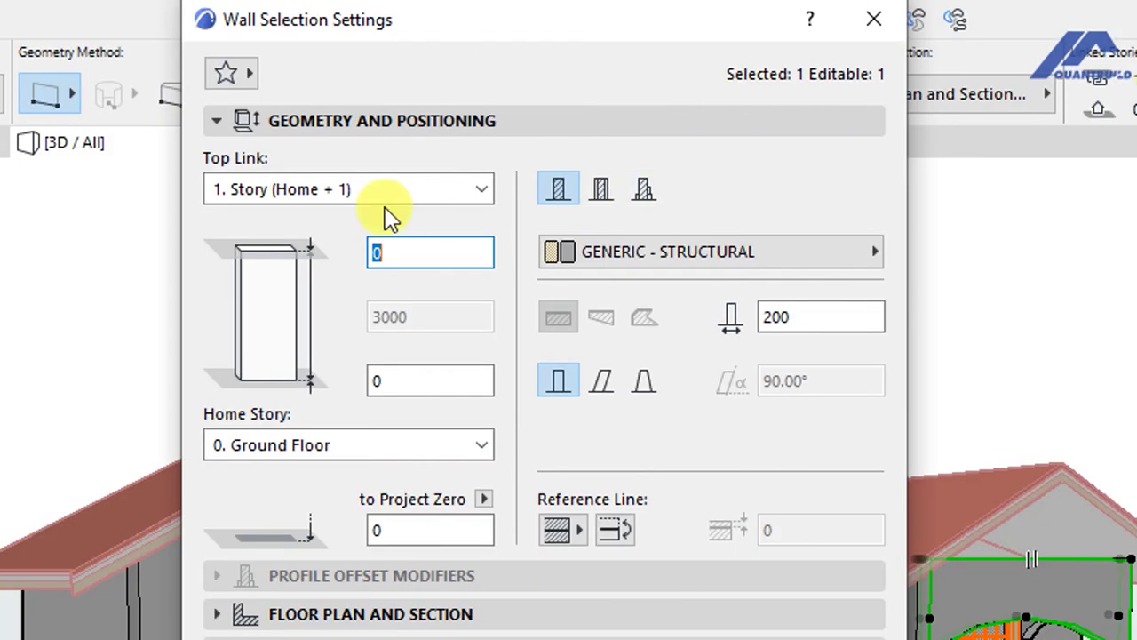
click(297, 187)
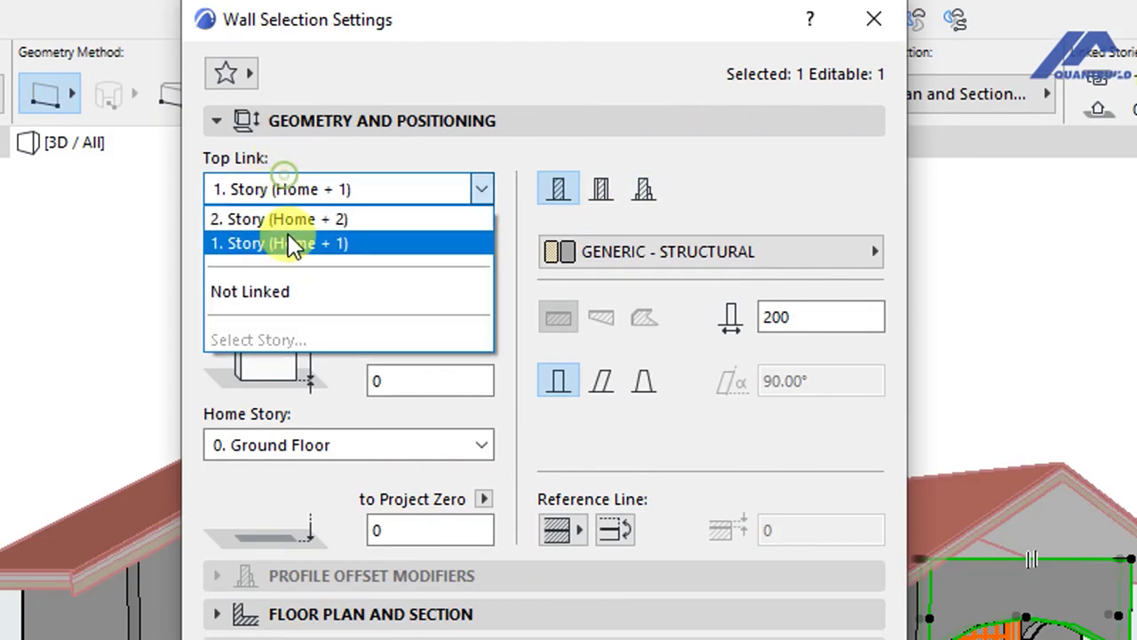
click(267, 293)
drag(414, 317, 322, 317)
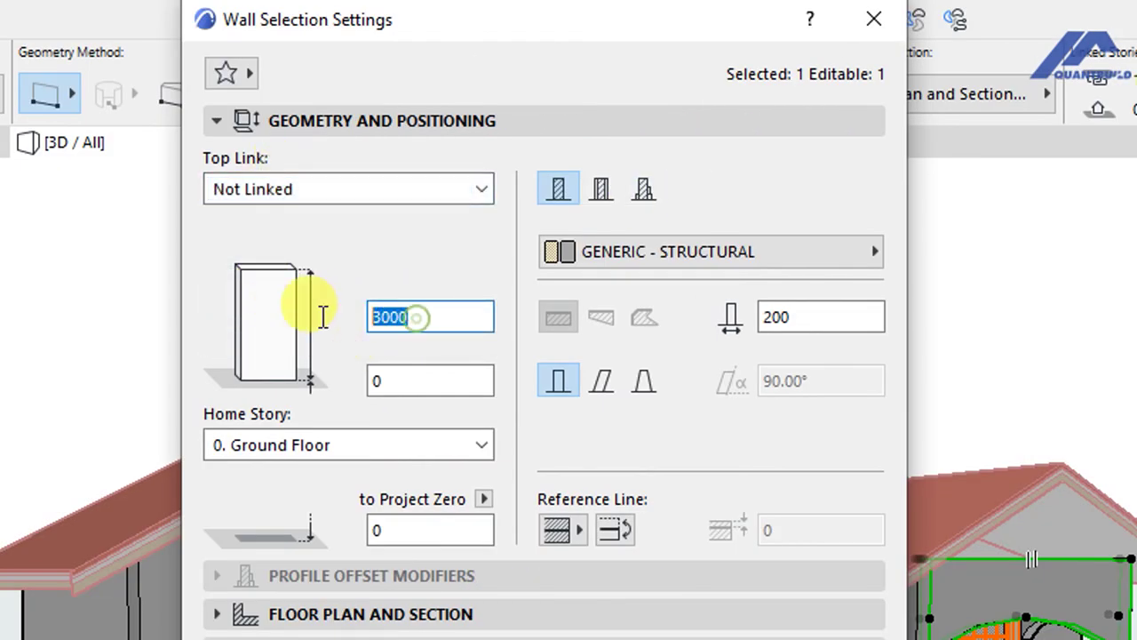
text(45)
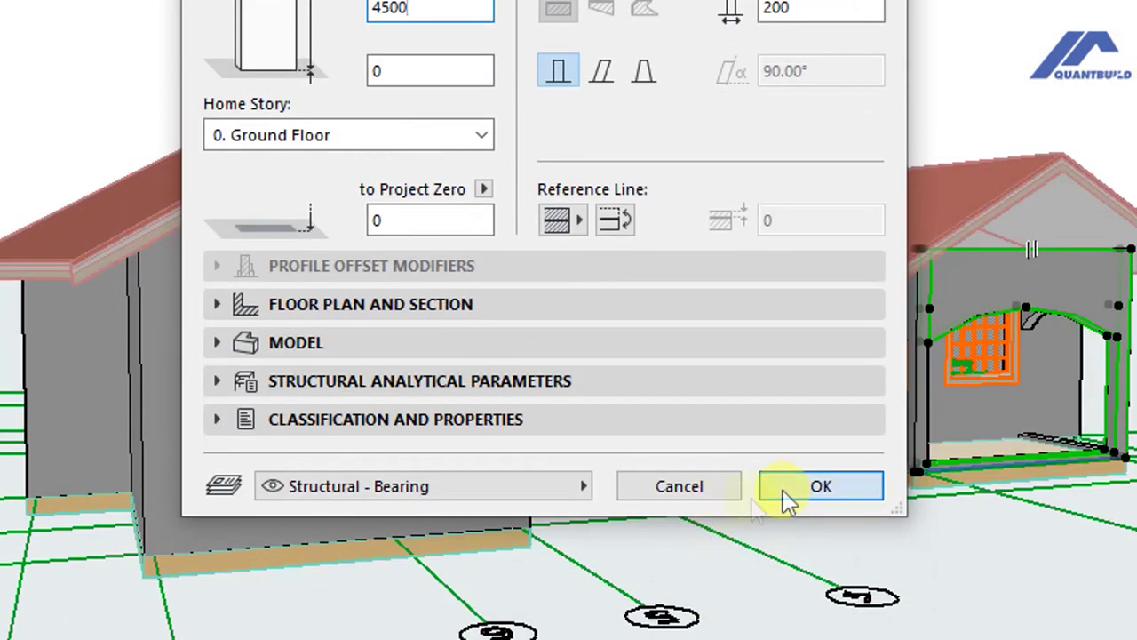
click(783, 489)
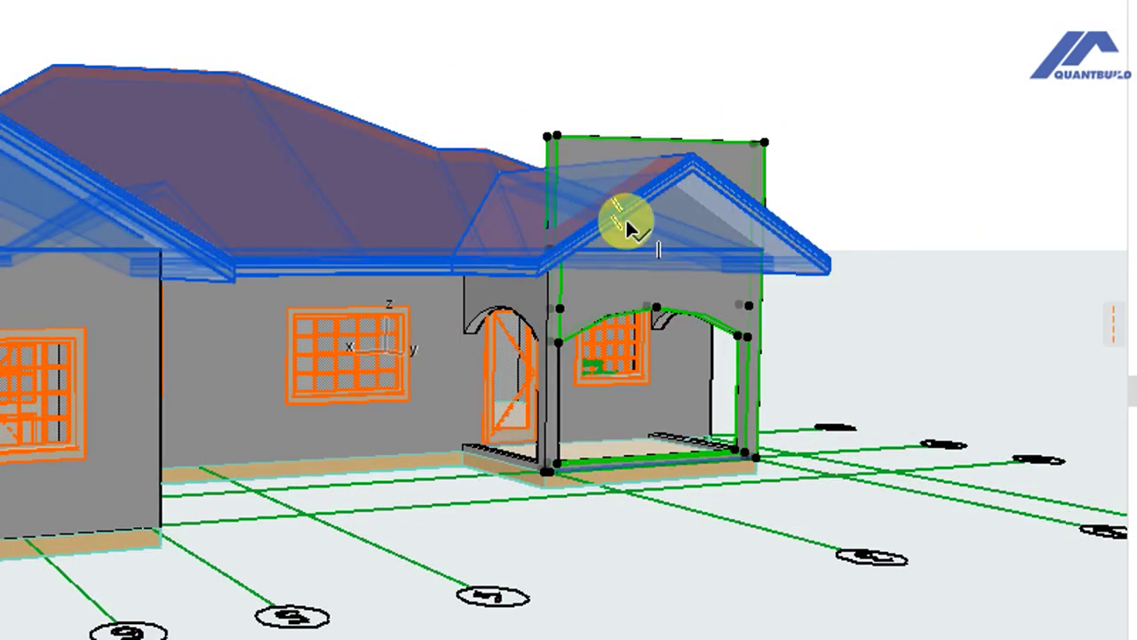
Add the roof to the selection, trim the rear porch's front wall using the roof from the current selection, and deselect
click(622, 222)
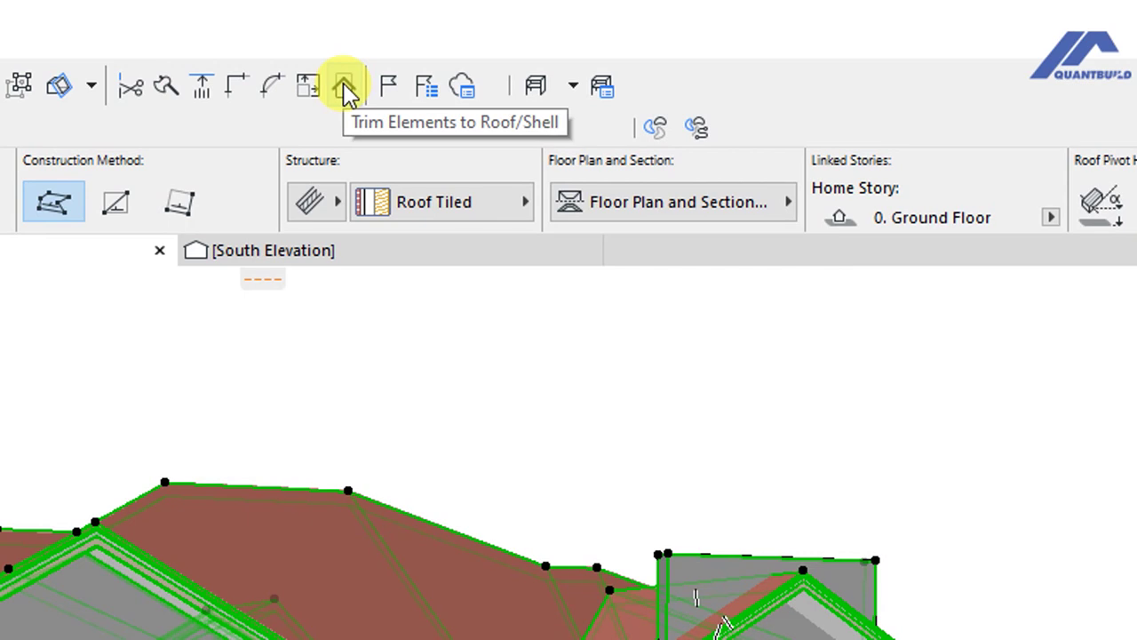
click(345, 87)
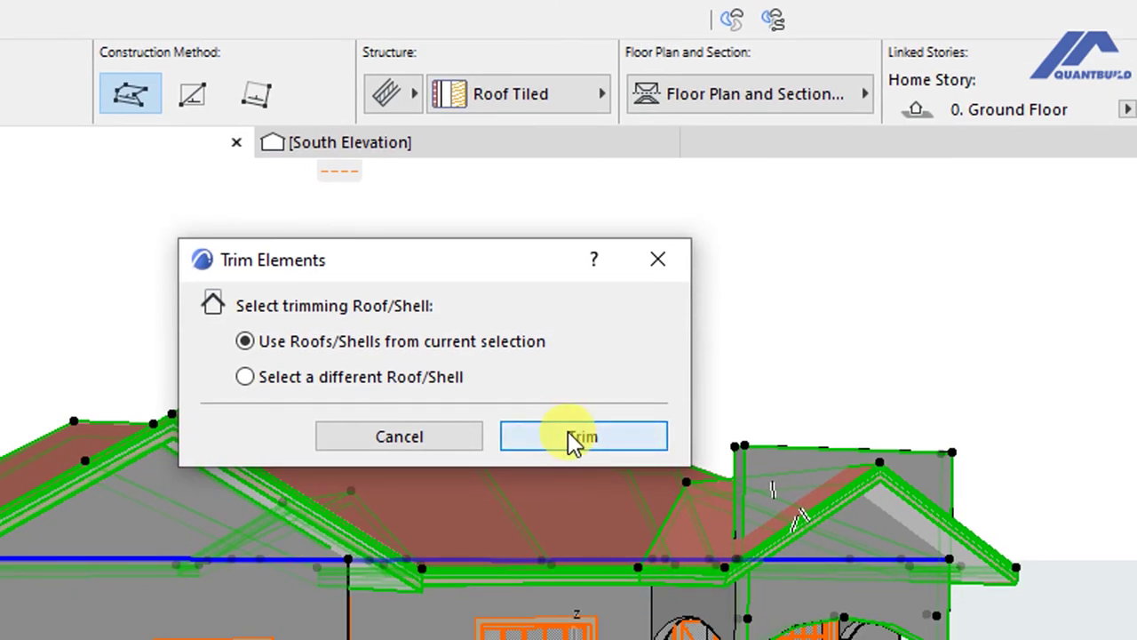
click(573, 436)
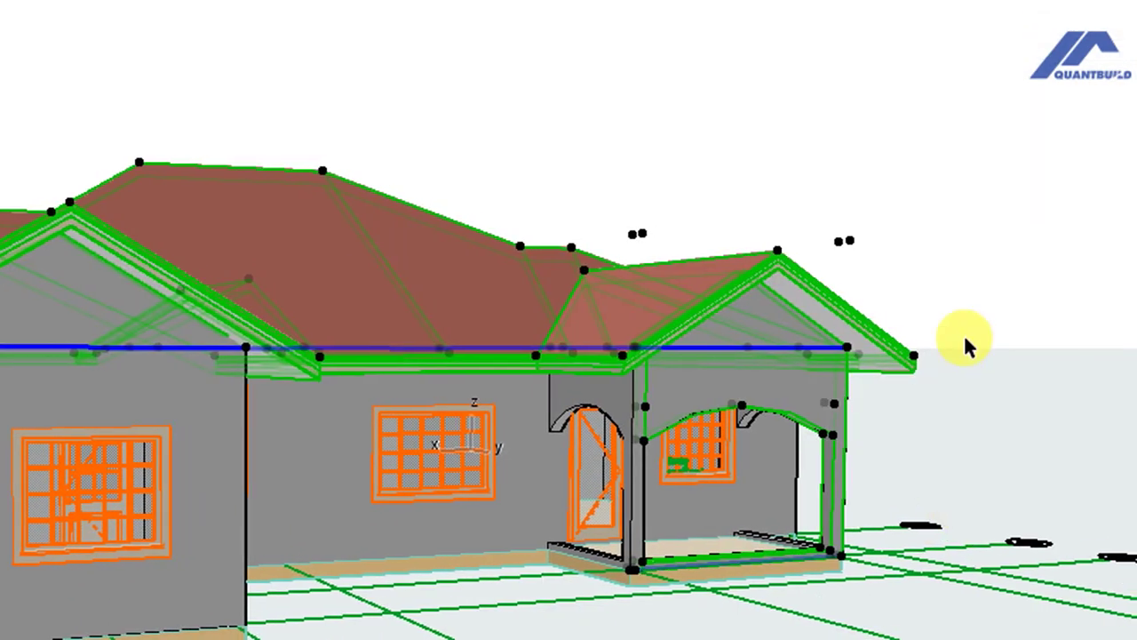
click(937, 204)
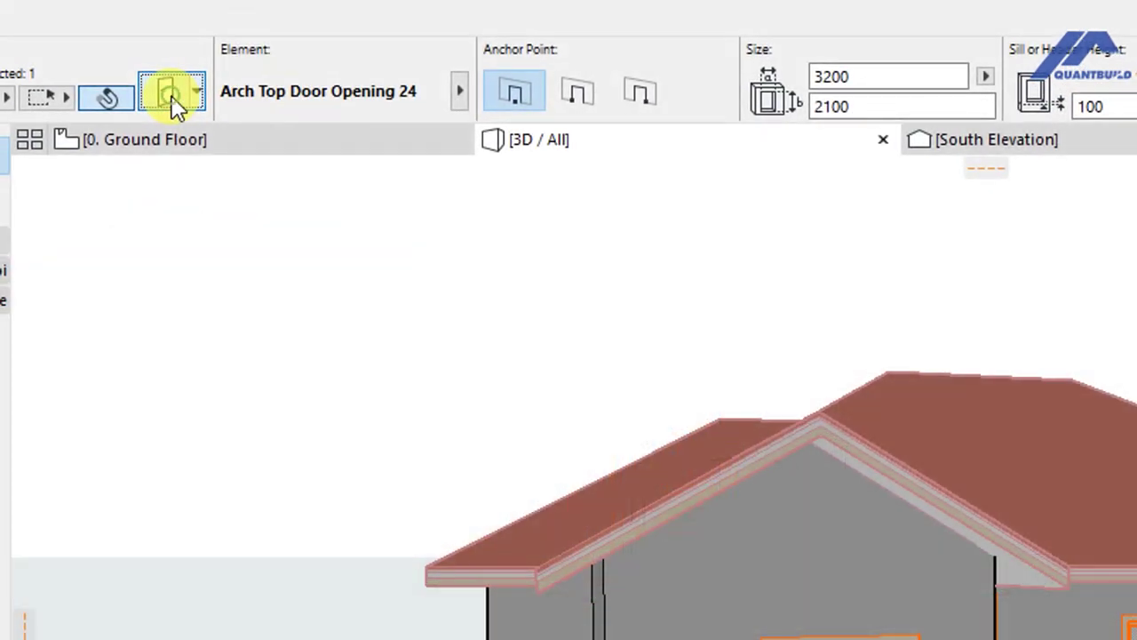
Set the arched opening in the rear porch's front wall to a sill height of 0 and a height of 2400 mm
click(161, 84)
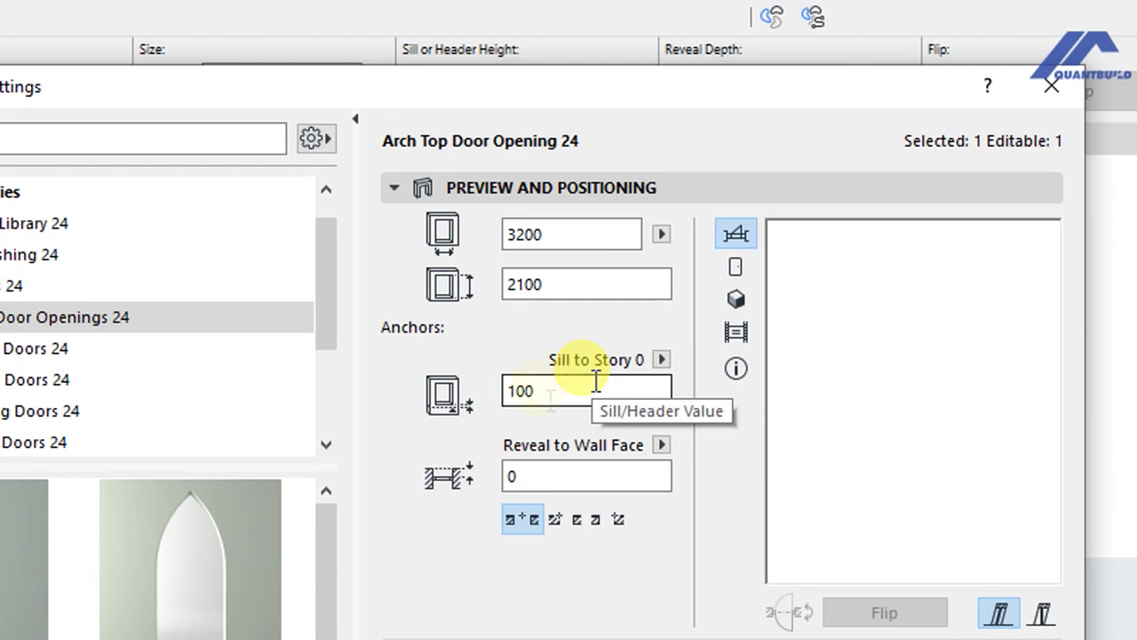
drag(543, 391, 508, 393)
text(0)
click(522, 283)
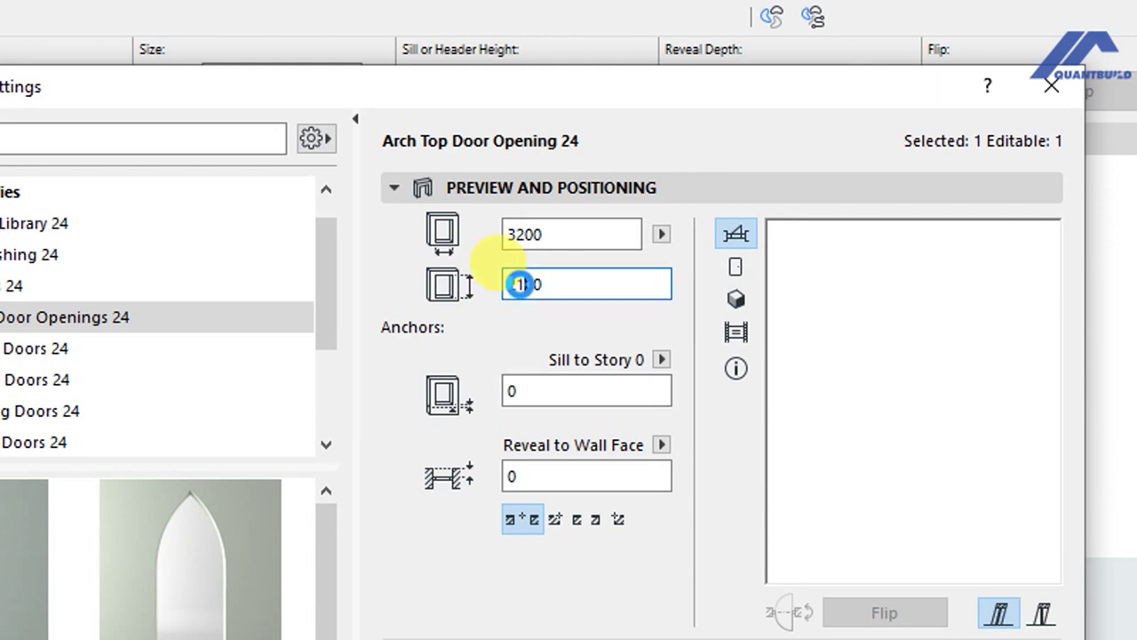
text(2400)
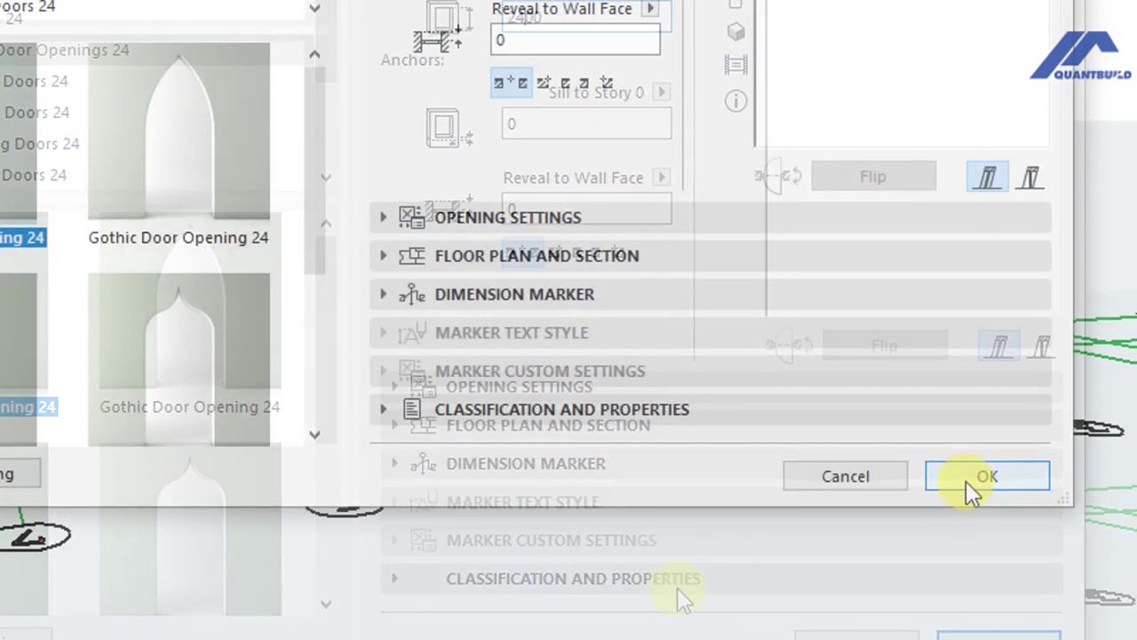
click(966, 480)
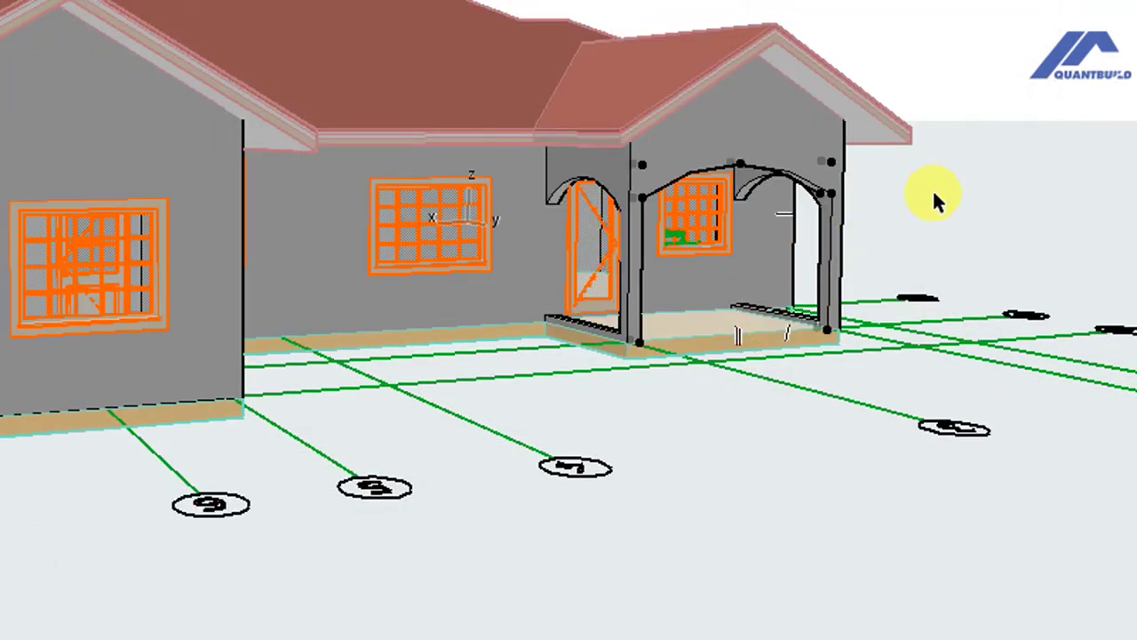
Select the arched openings in both side walls of the rear porch, set their sill to 0 and raise their height
click(816, 331)
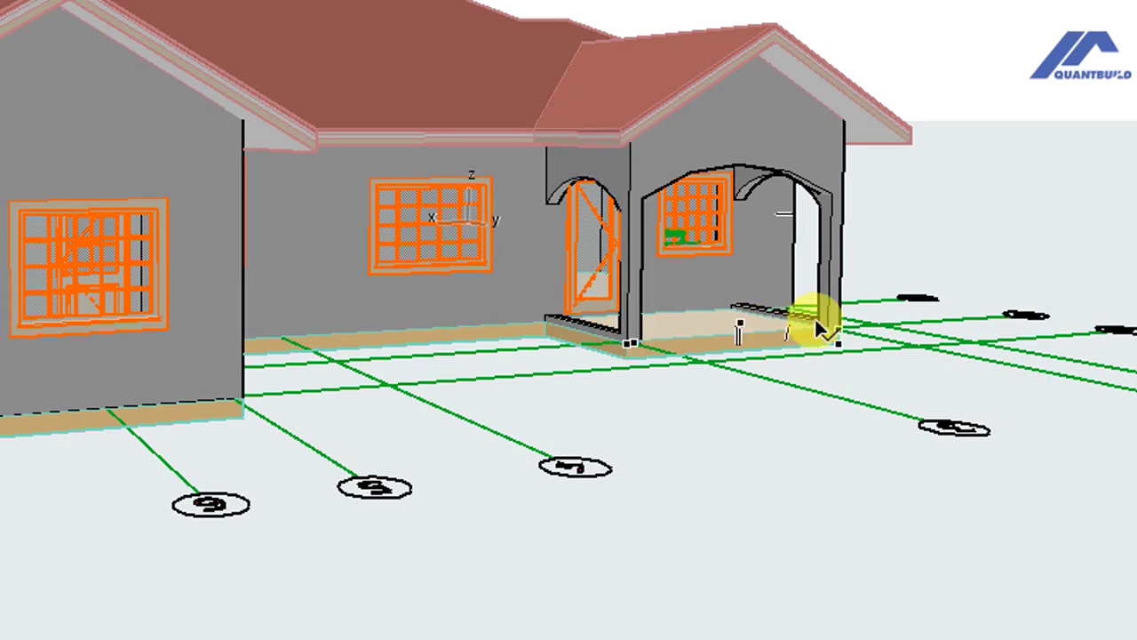
click(815, 327)
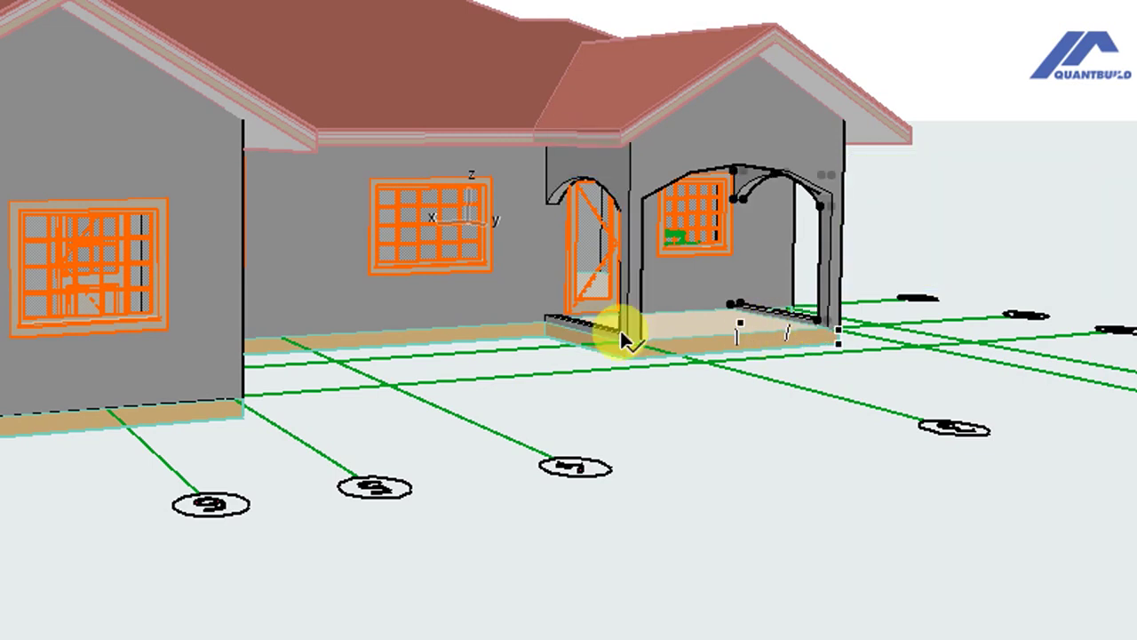
click(617, 326)
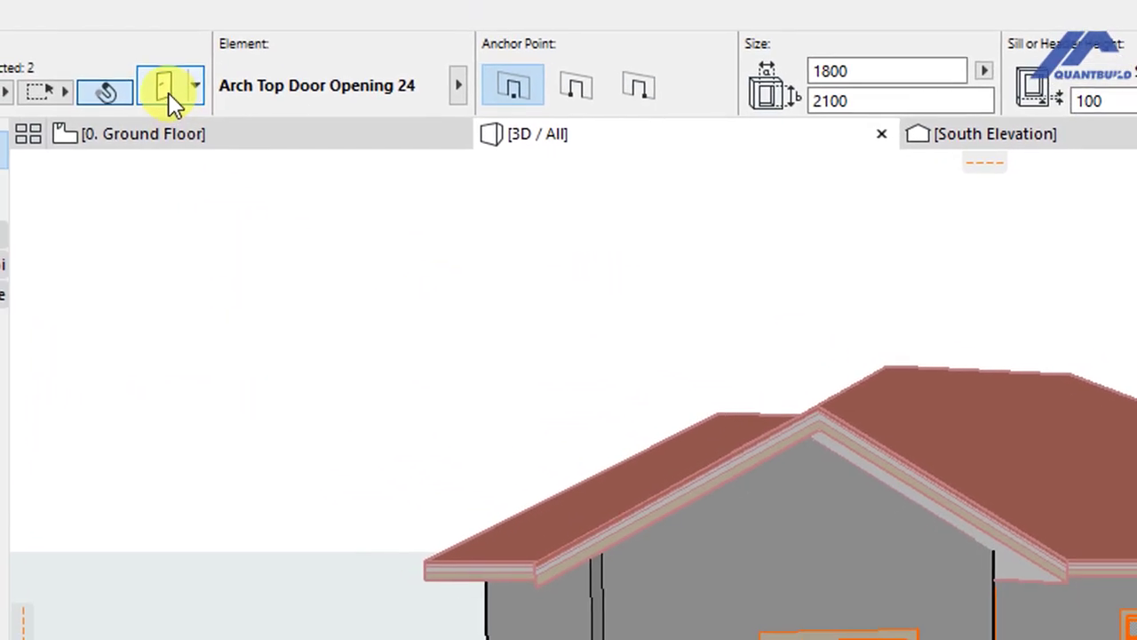
key(ctrl+t)
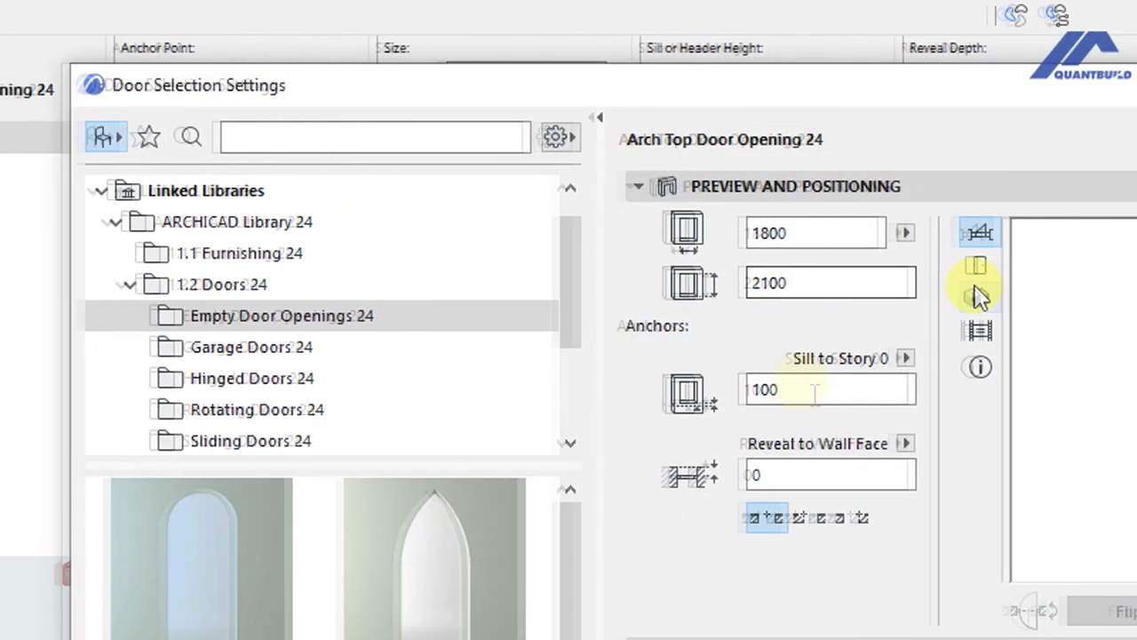
click(760, 388)
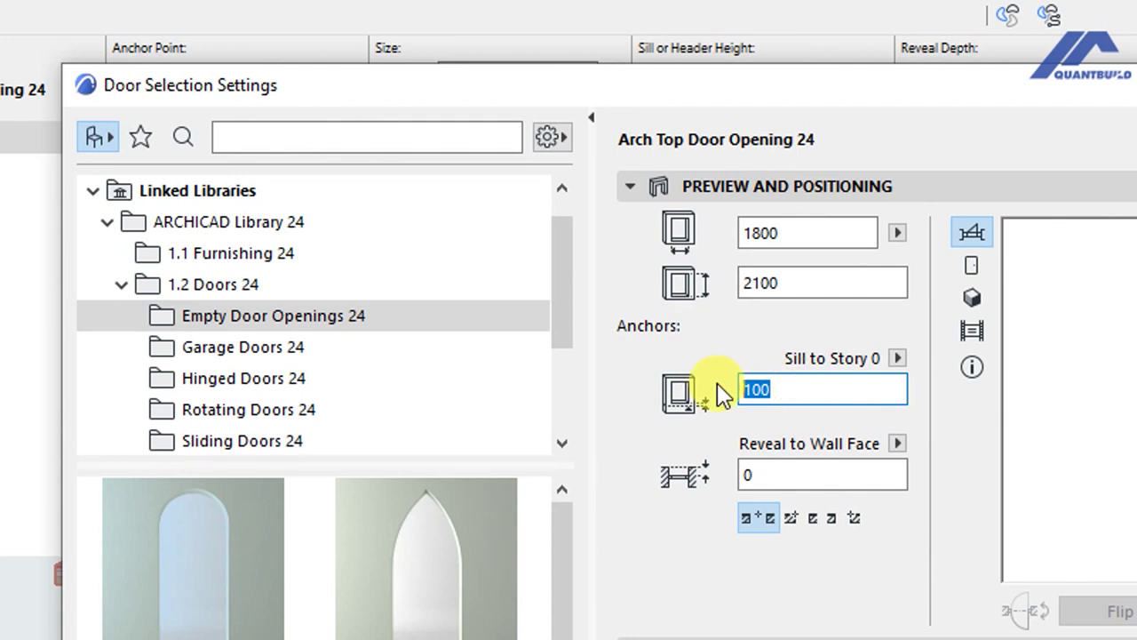
text(0)
click(761, 286)
drag(752, 285, 758, 285)
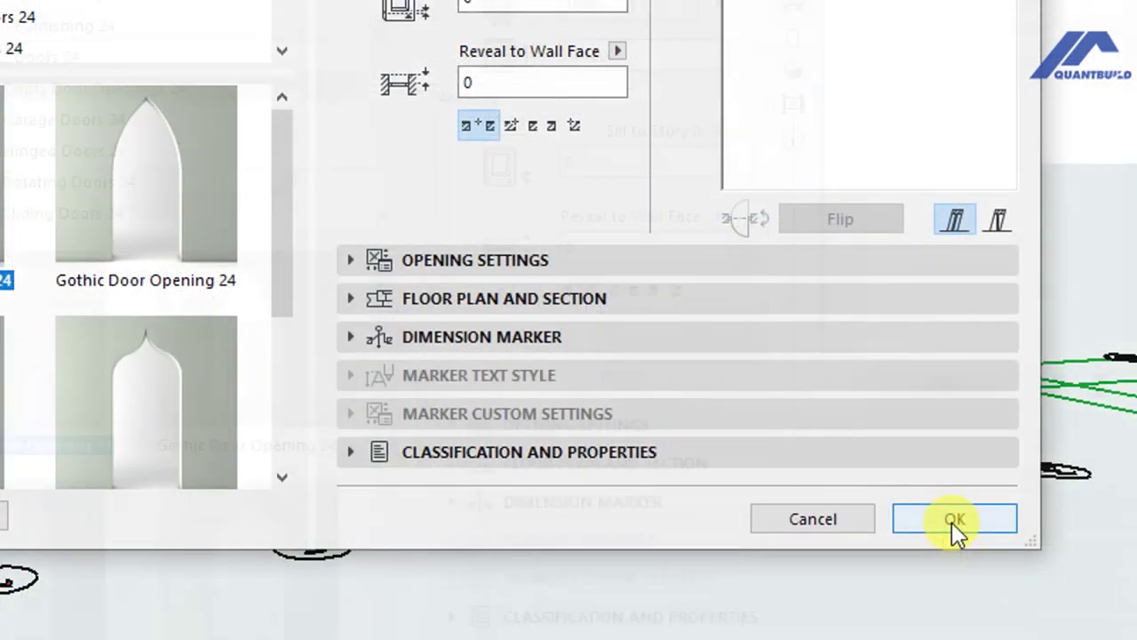
click(952, 522)
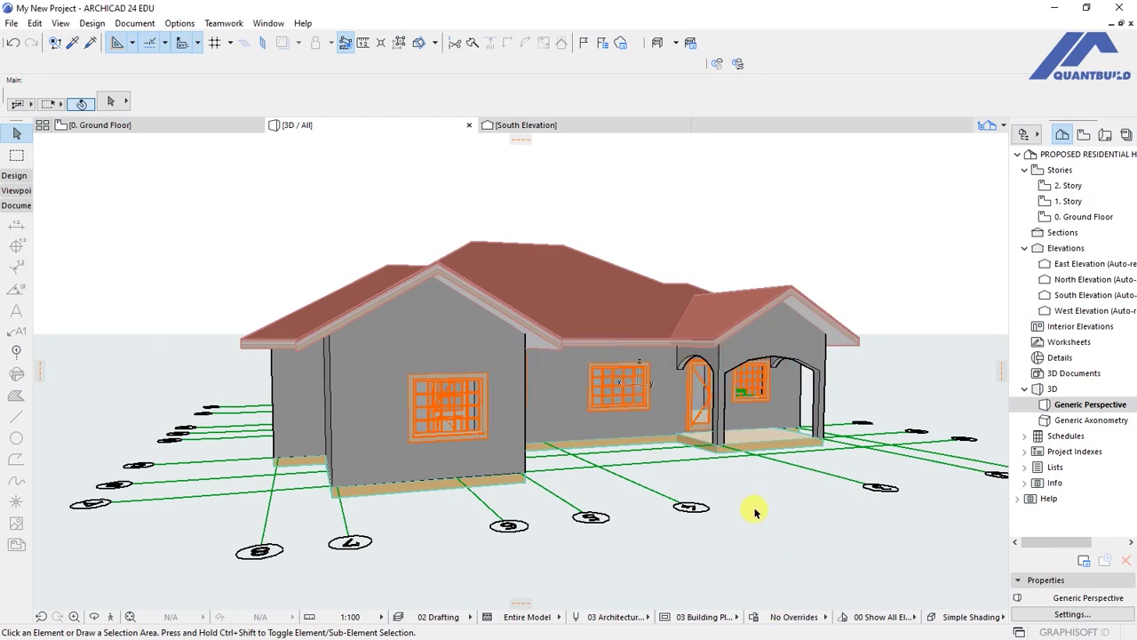
Examine the whole roof from above in the 3D view
key(o)
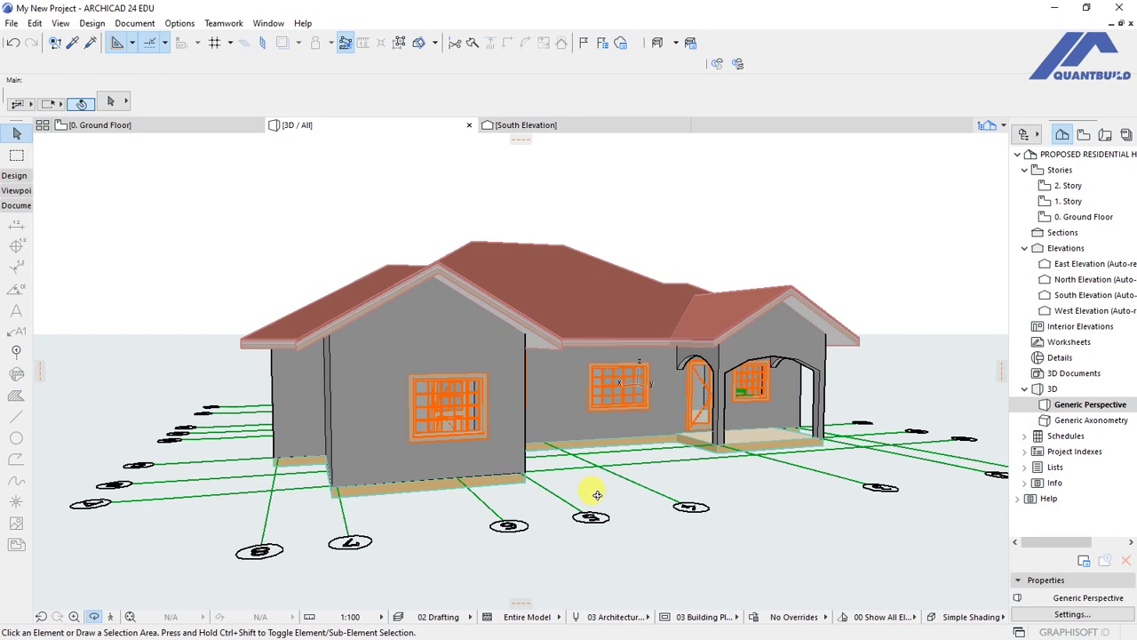
scroll(525, 355, down, 3)
drag(614, 521, 818, 392)
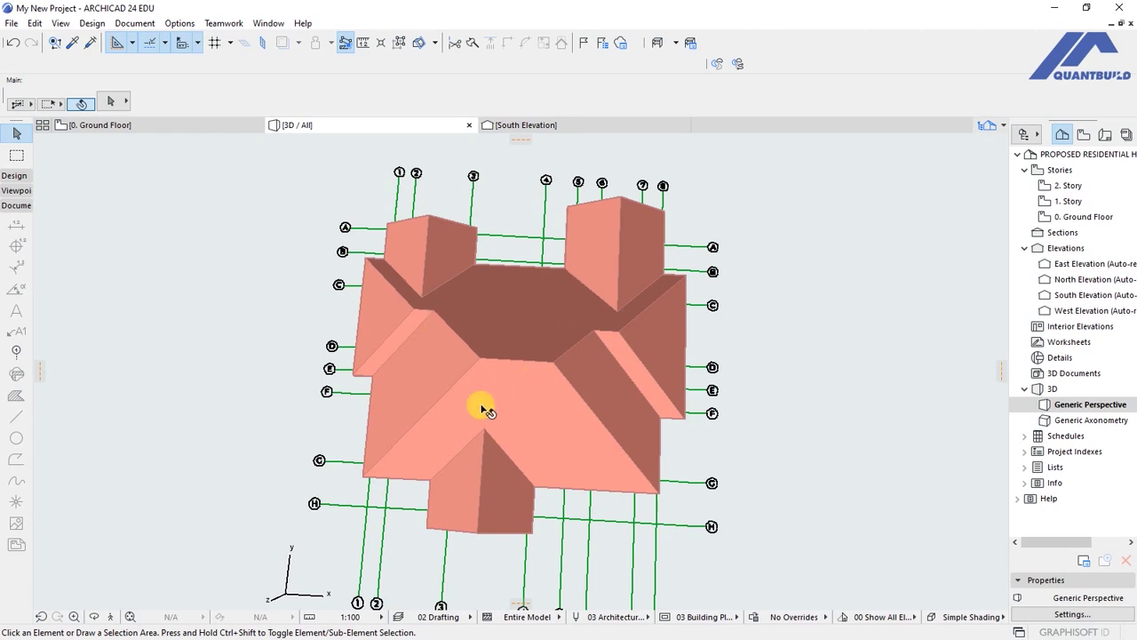
click(489, 377)
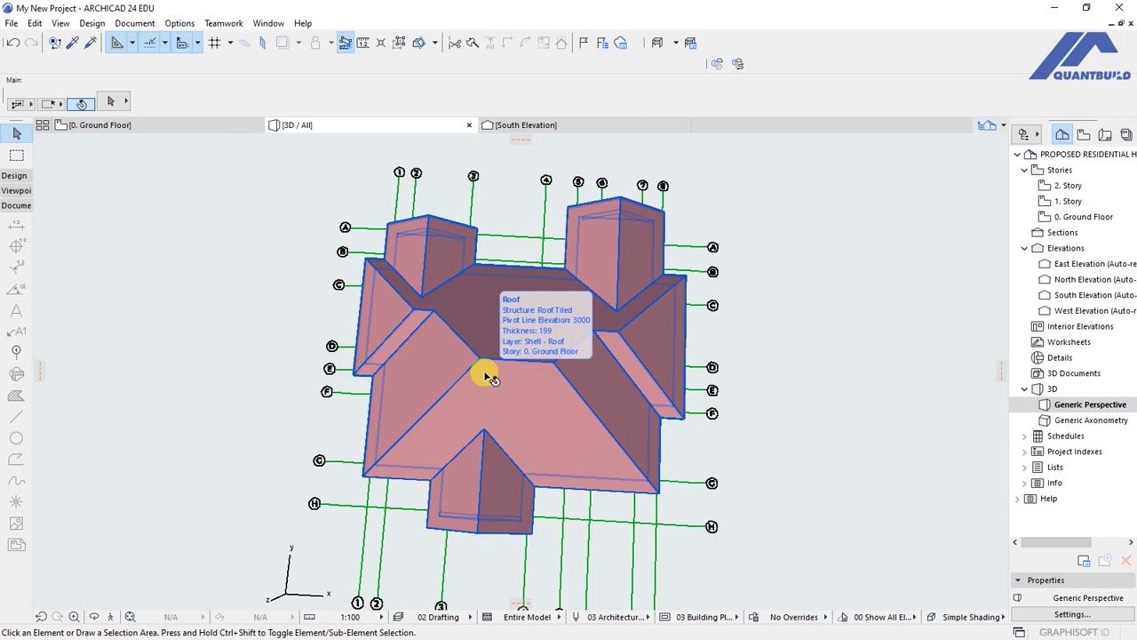
click(444, 165)
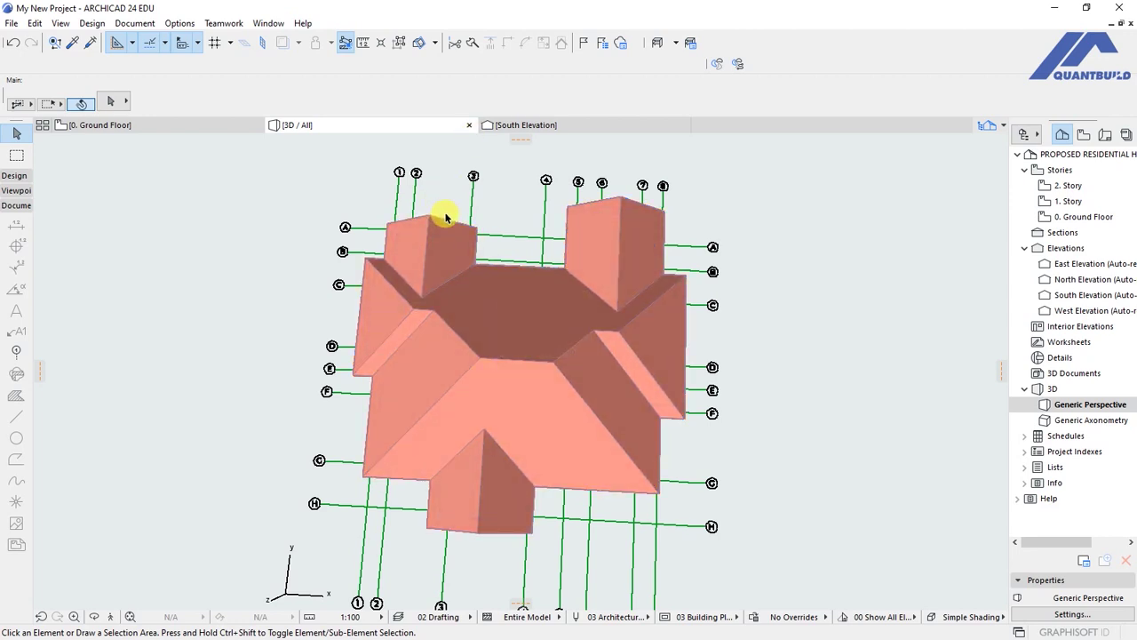
click(424, 268)
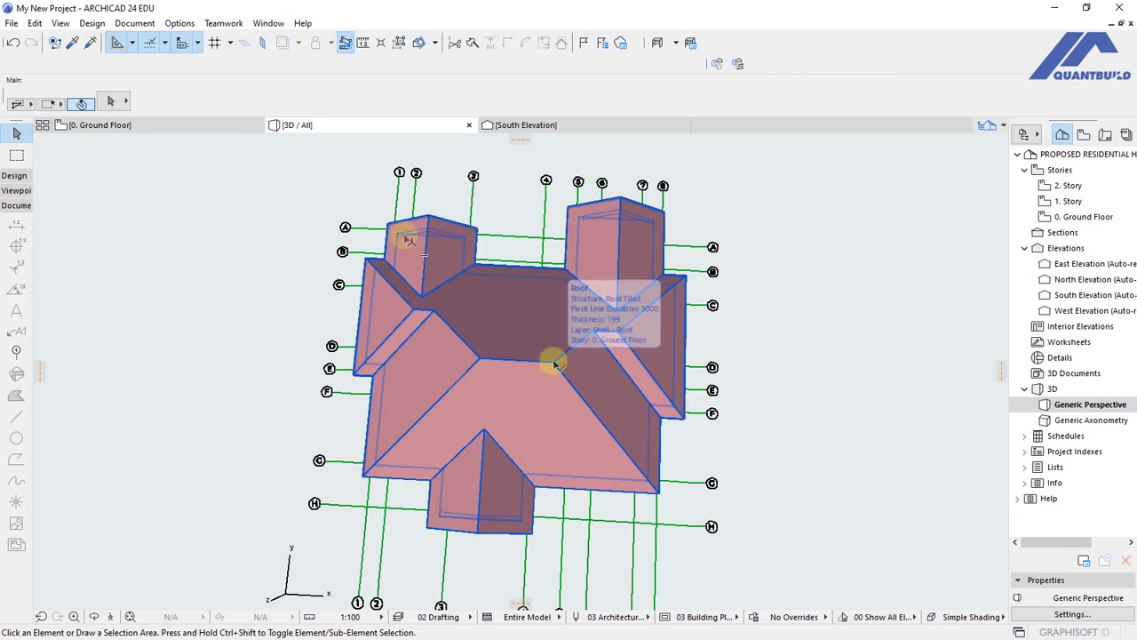
drag(552, 363, 553, 363)
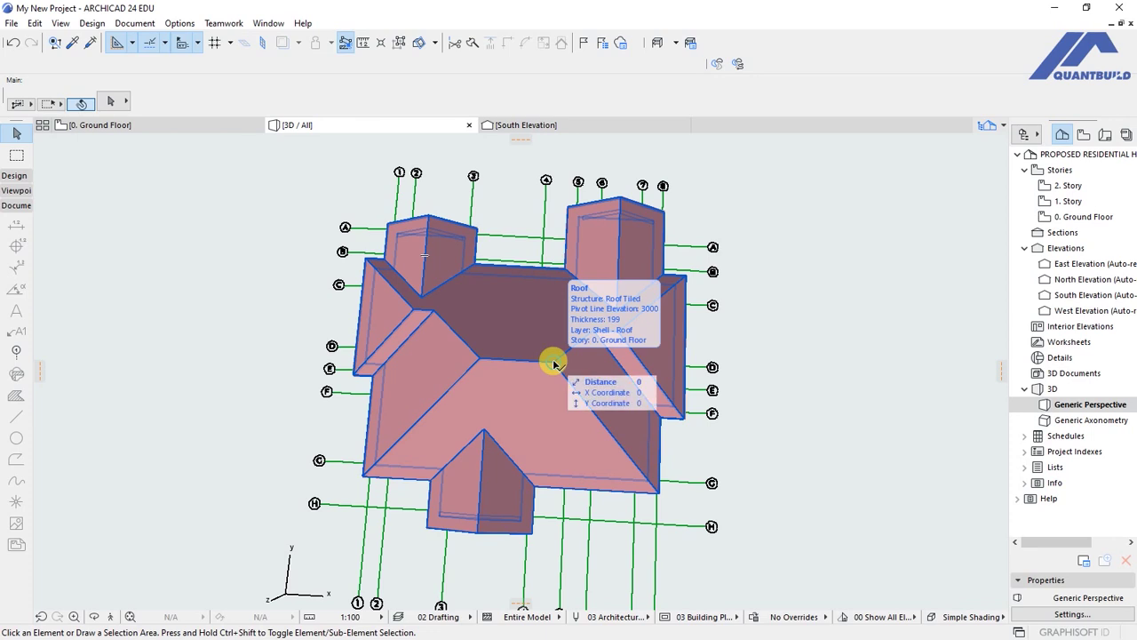
key(Escape)
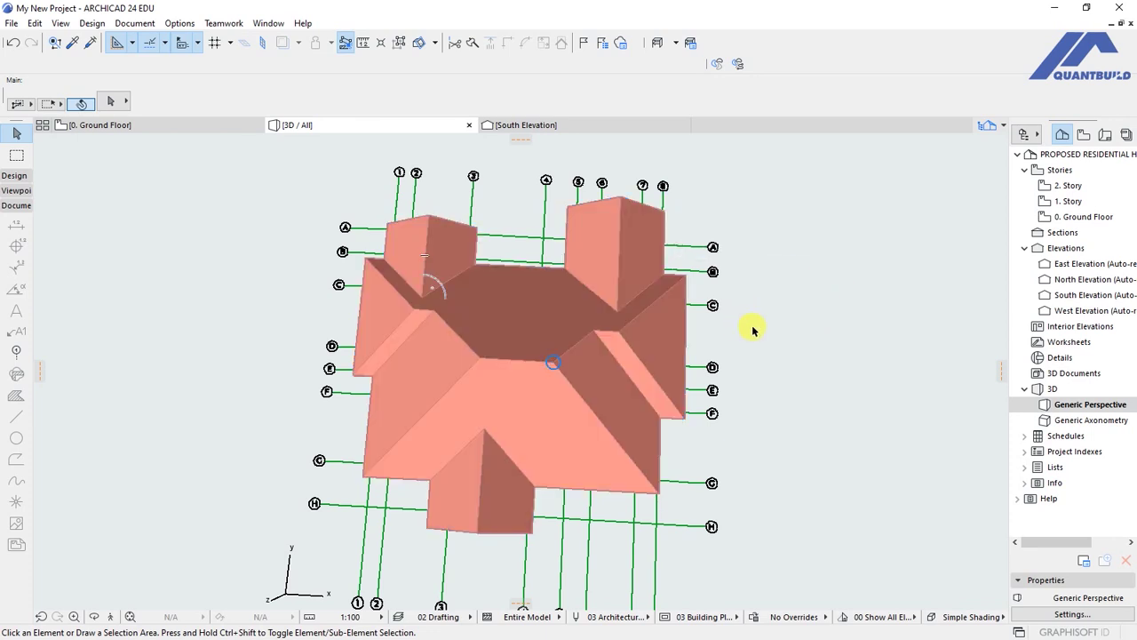
Switch from the 3D view to the ground floor plan and bring the house layout into view
click(160, 125)
scroll(507, 457, down, 5)
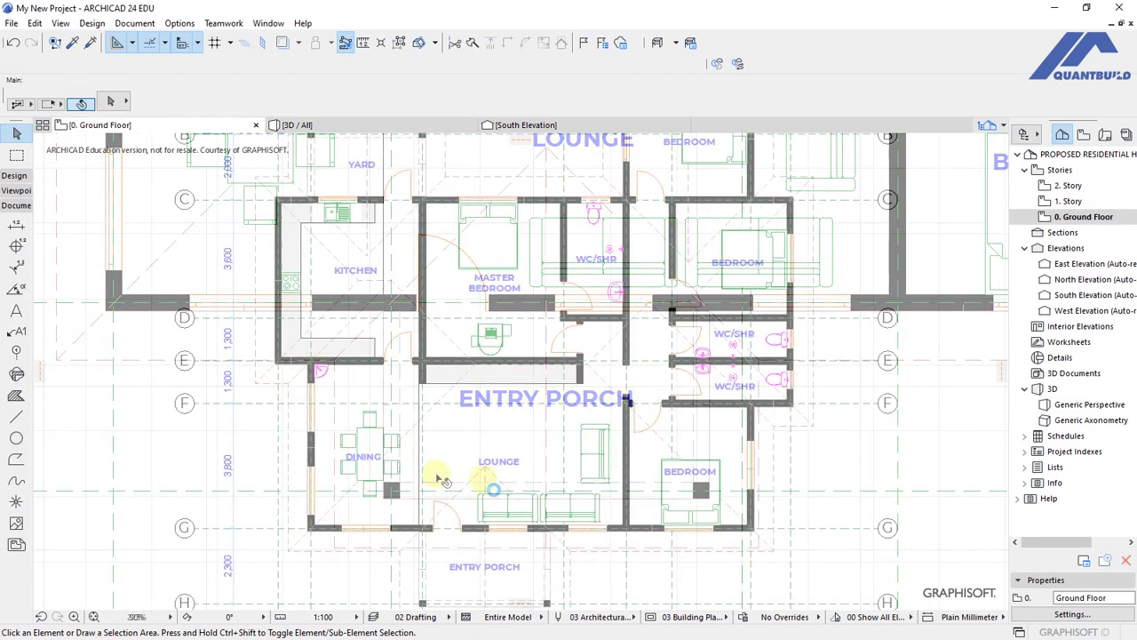